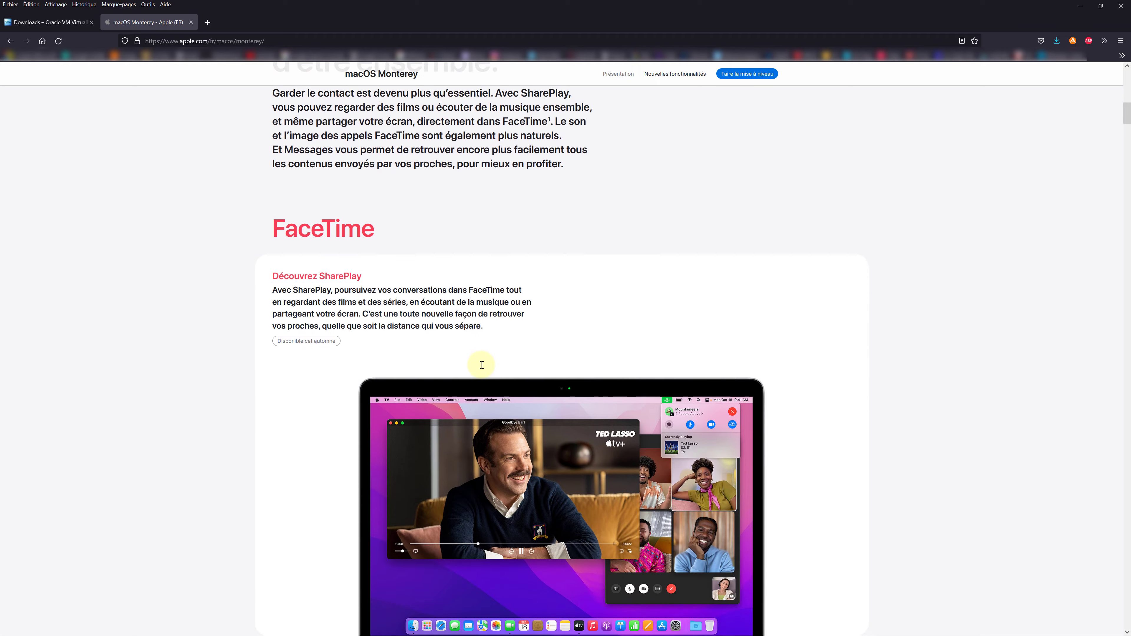
Load the shortened bit.ly Gofile link in a new browser tab.
scroll(476, 368, down, 12)
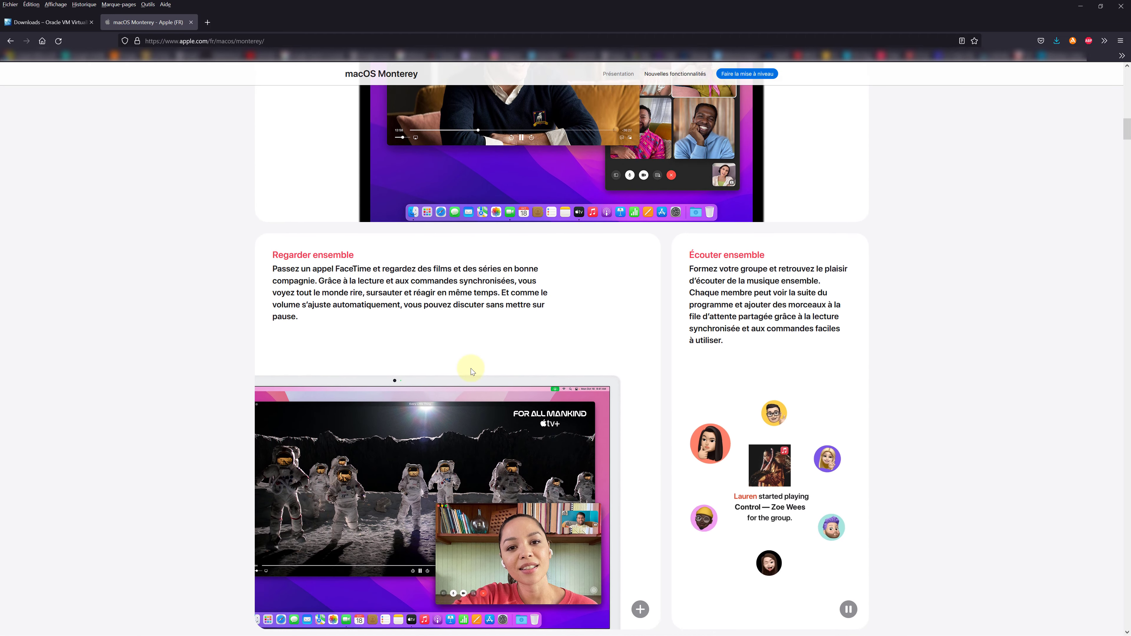
scroll(471, 372, down, 6)
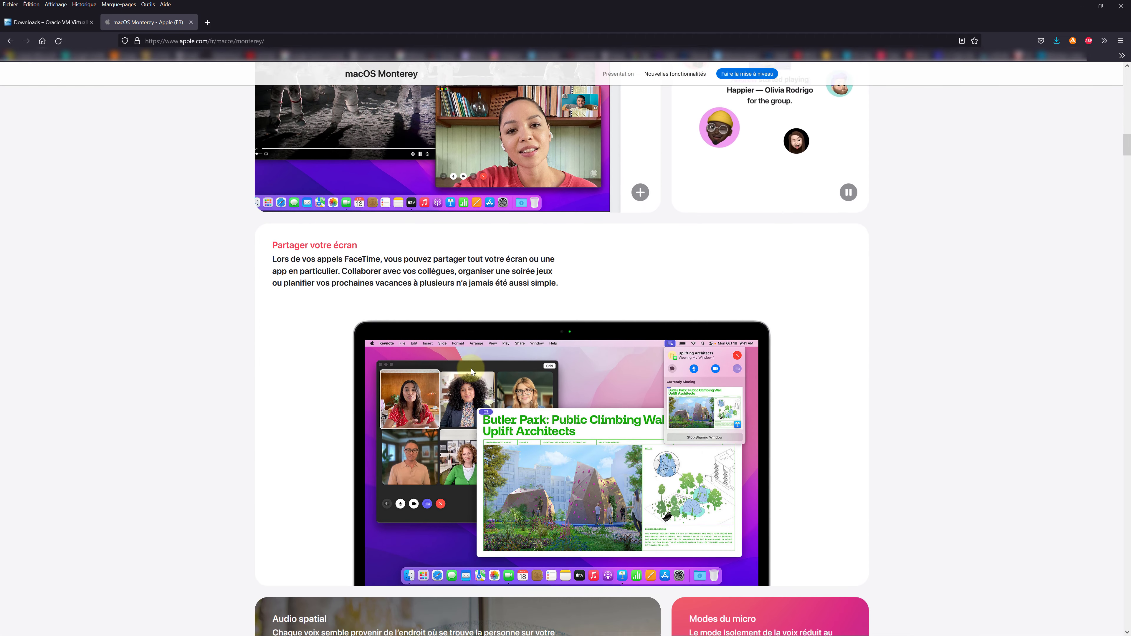
scroll(471, 369, down, 9)
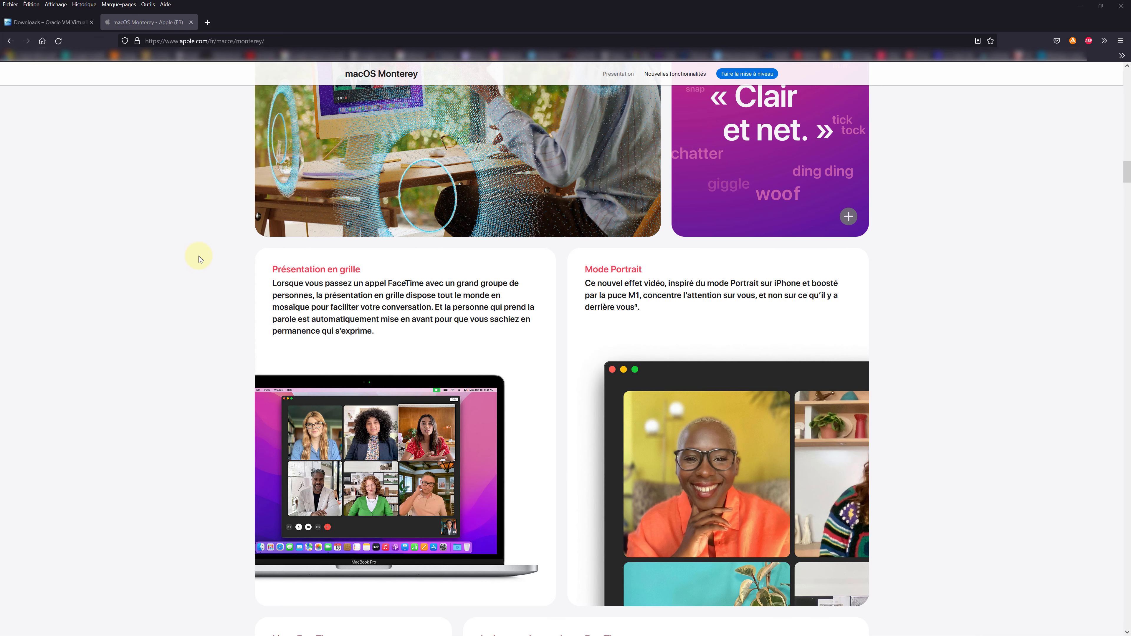
click(207, 23)
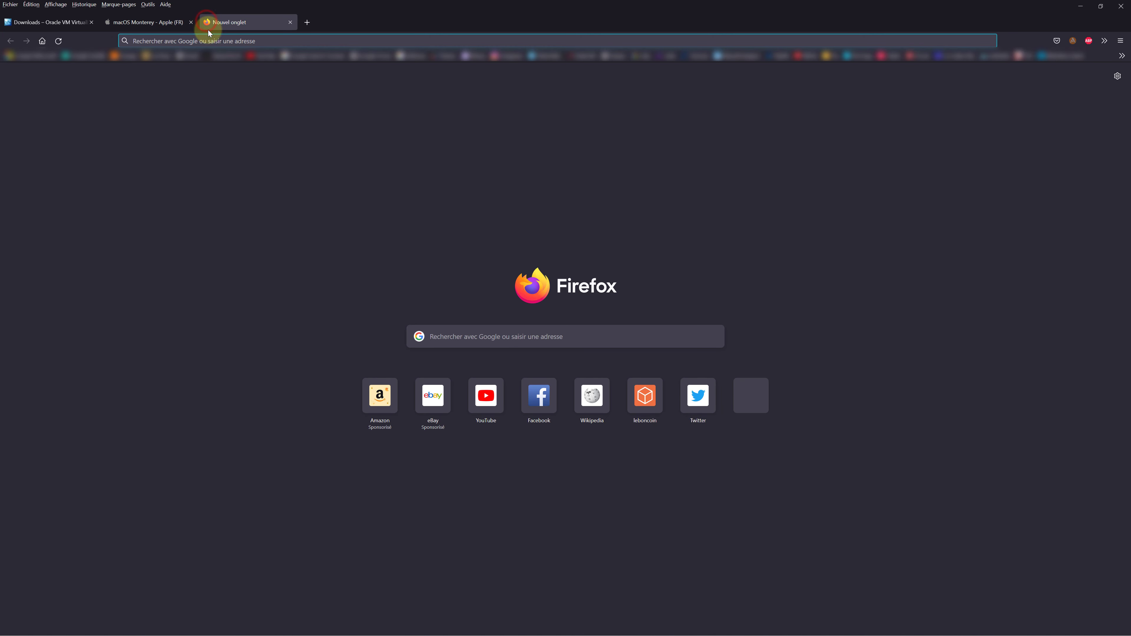
click(210, 41)
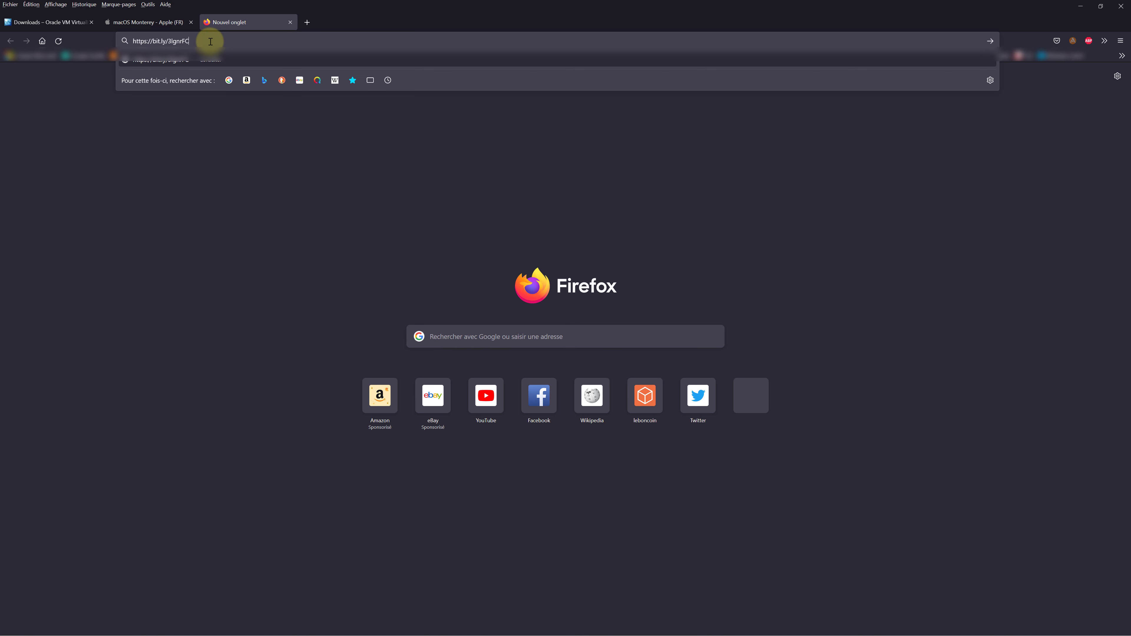
key(Return)
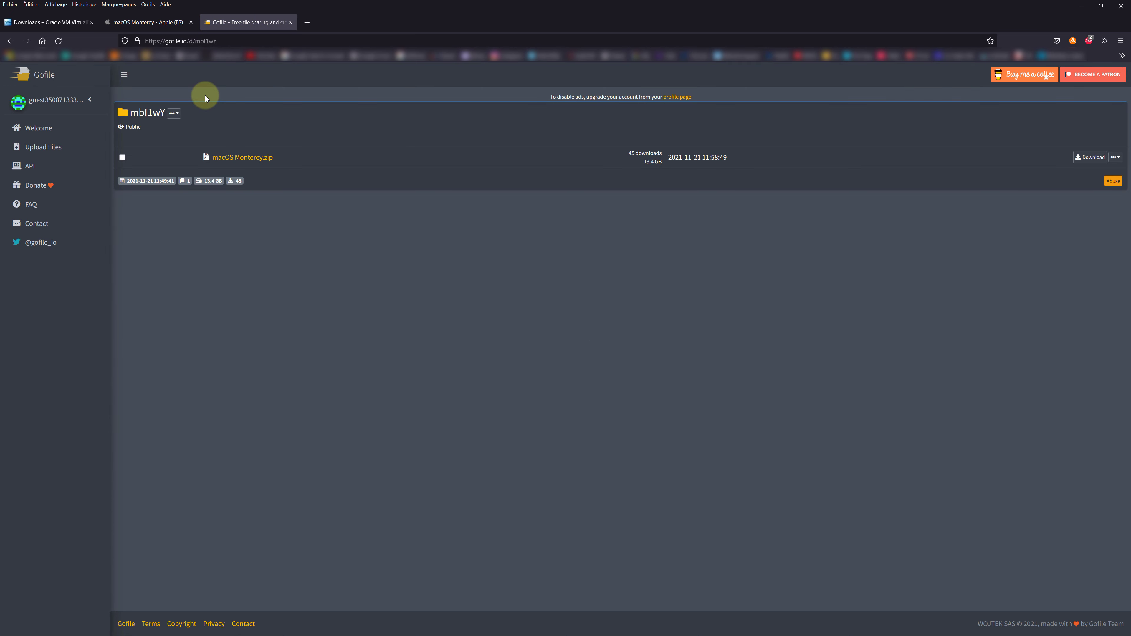
Download macOS Monterey.zip from Gofile, saving it to the Bureau (desktop).
click(122, 157)
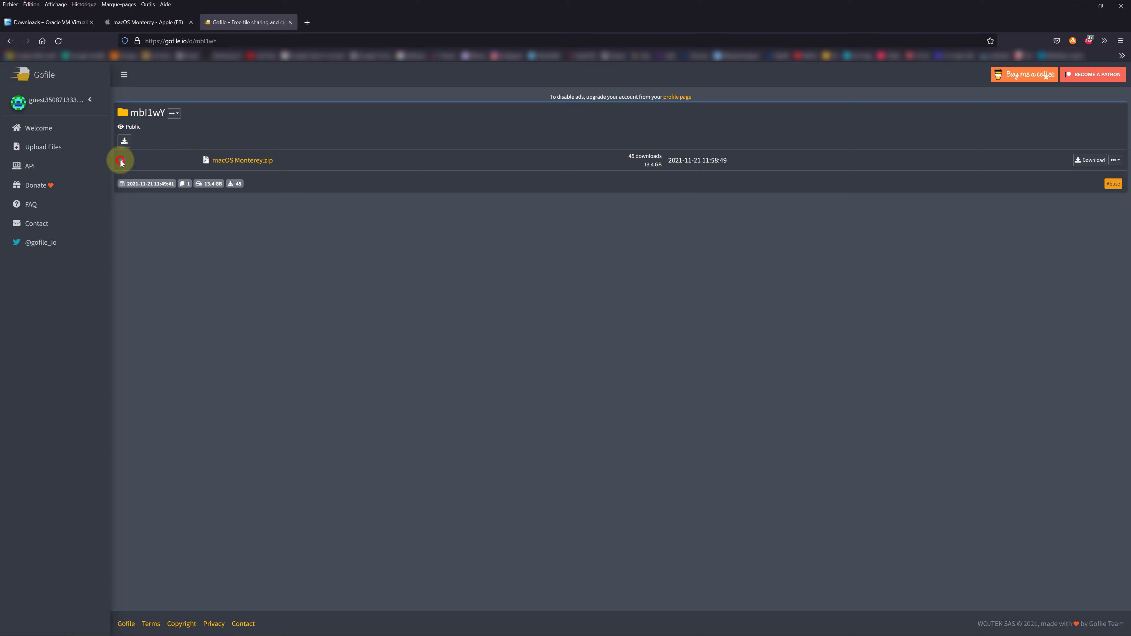
click(1086, 162)
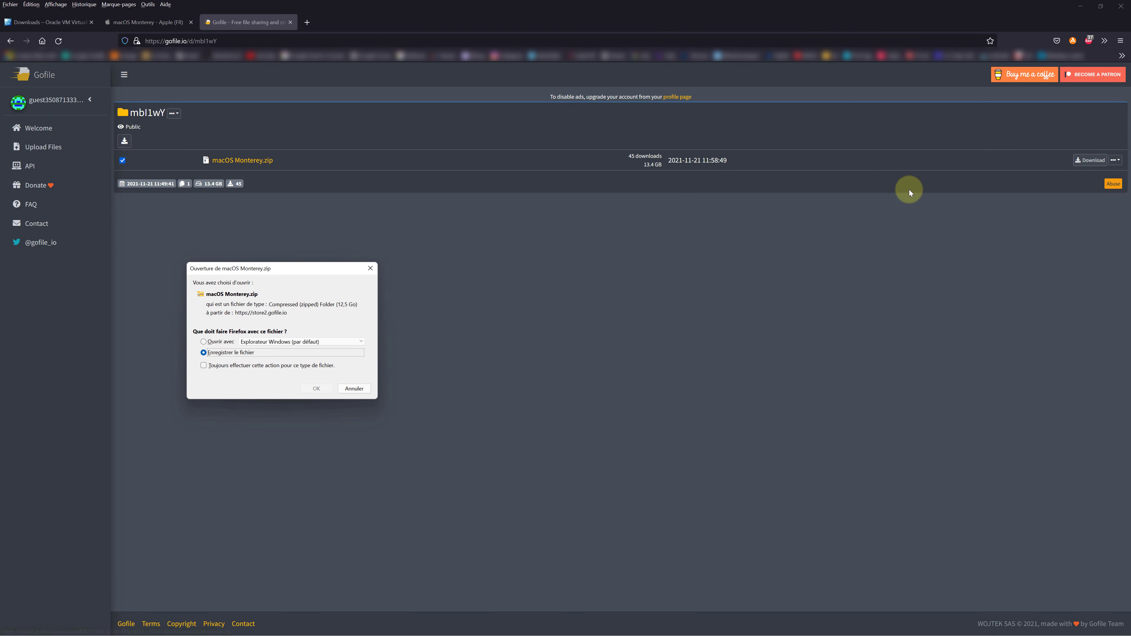
click(314, 386)
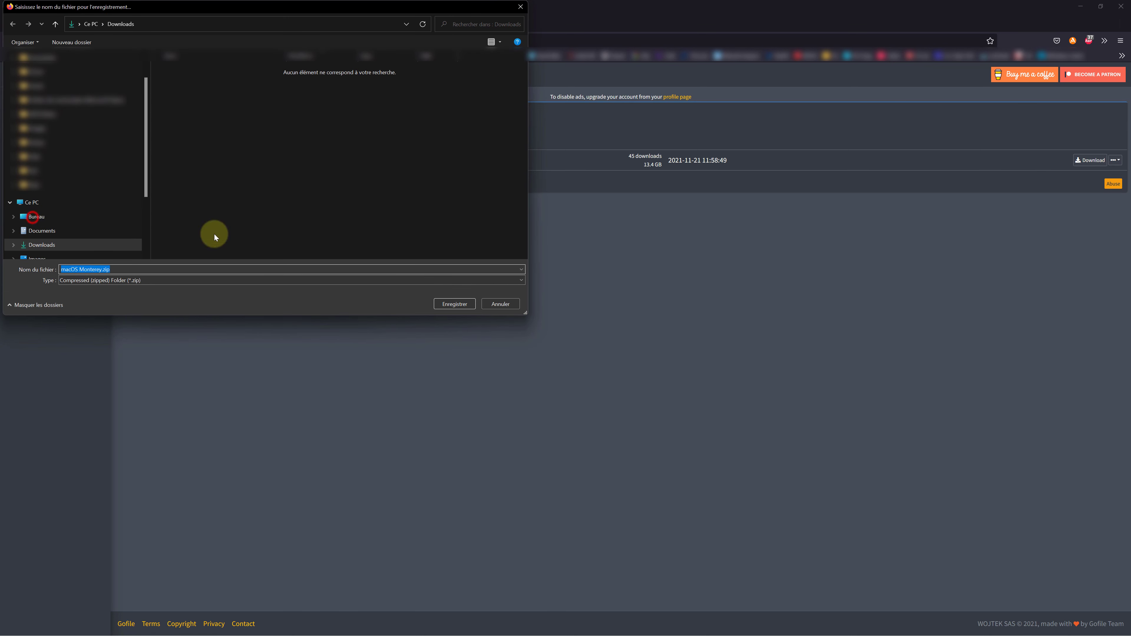
click(20, 217)
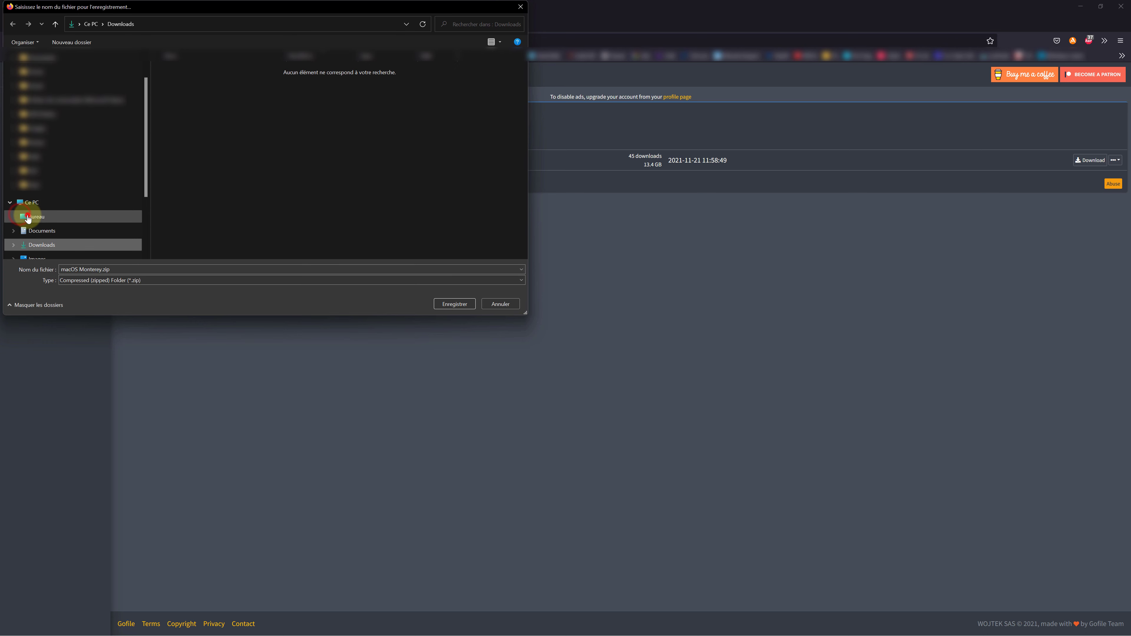
click(450, 305)
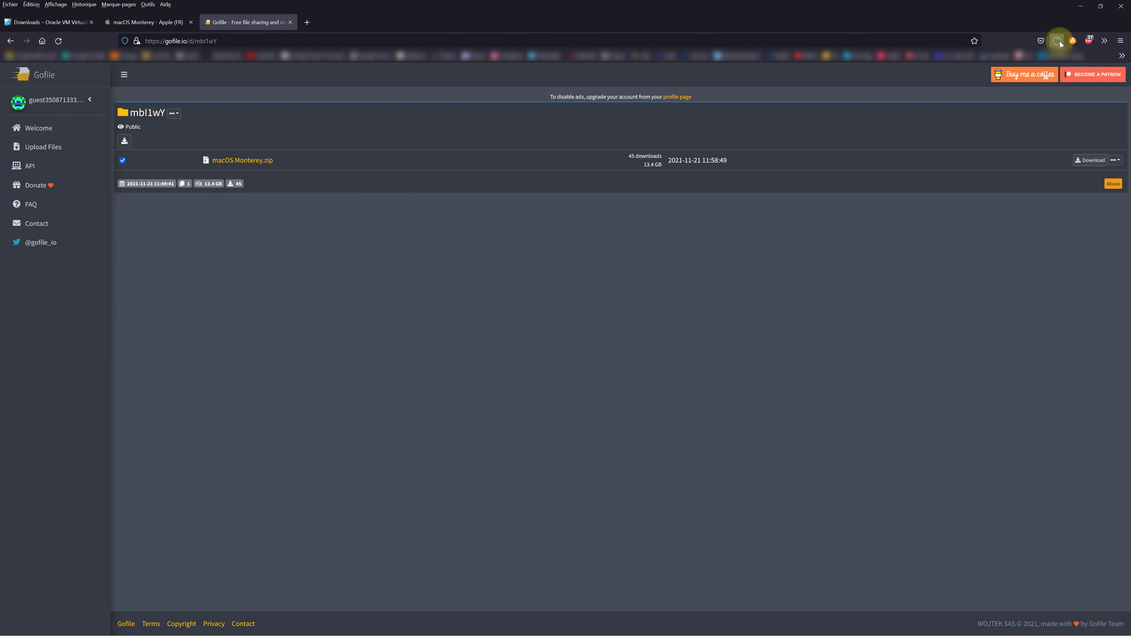
Check the finished 12.5 Go download in the downloads library, then return to the VirtualBox page.
click(1059, 40)
click(906, 89)
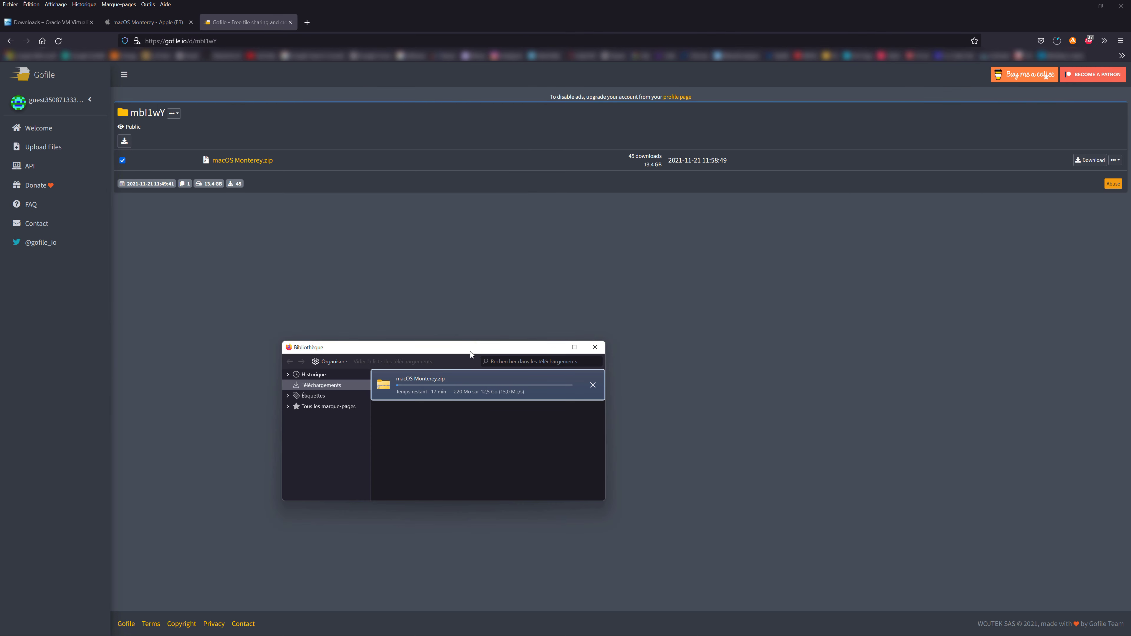
double_click(547, 396)
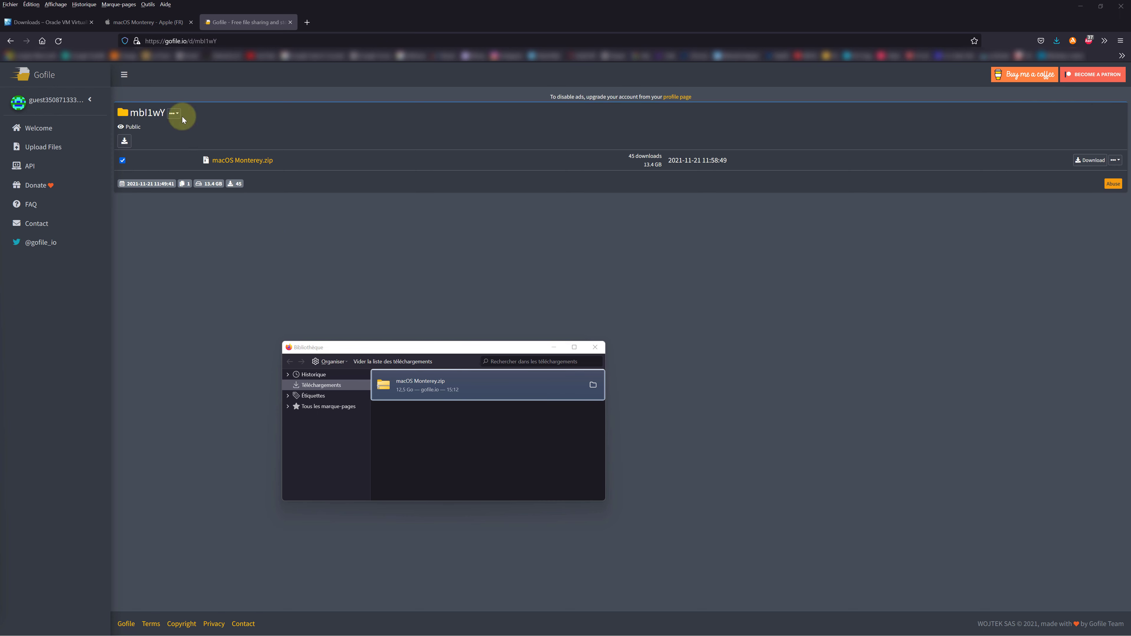
click(44, 22)
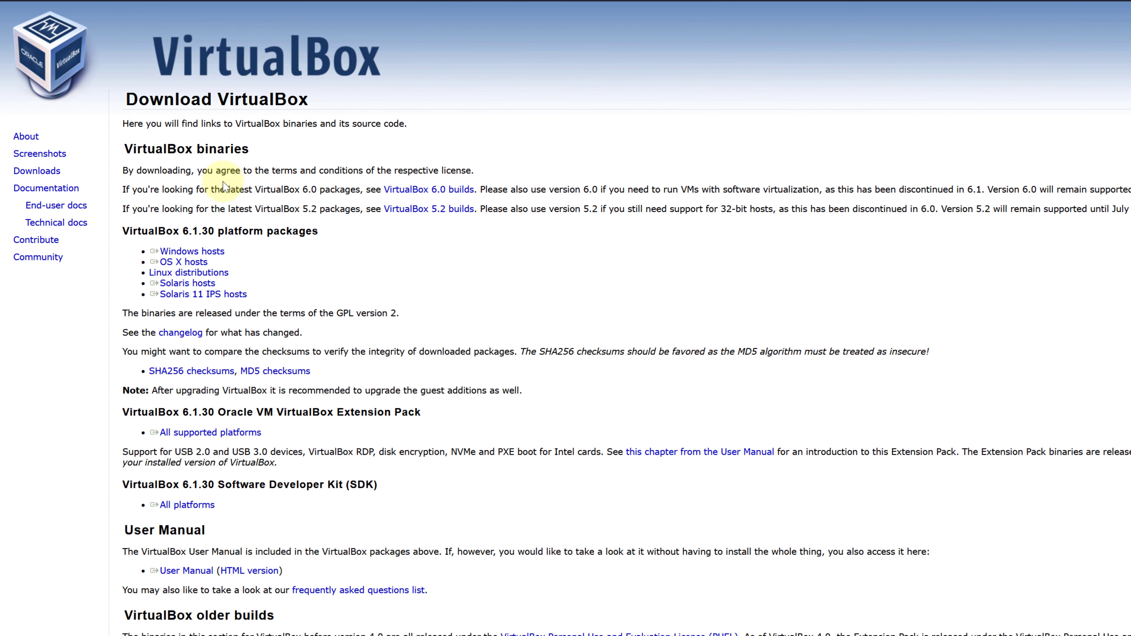
Highlight the VirtualBox 6.1.30 'Windows hosts' and Extension Pack 'All supported platforms' download links.
drag(154, 230, 139, 224)
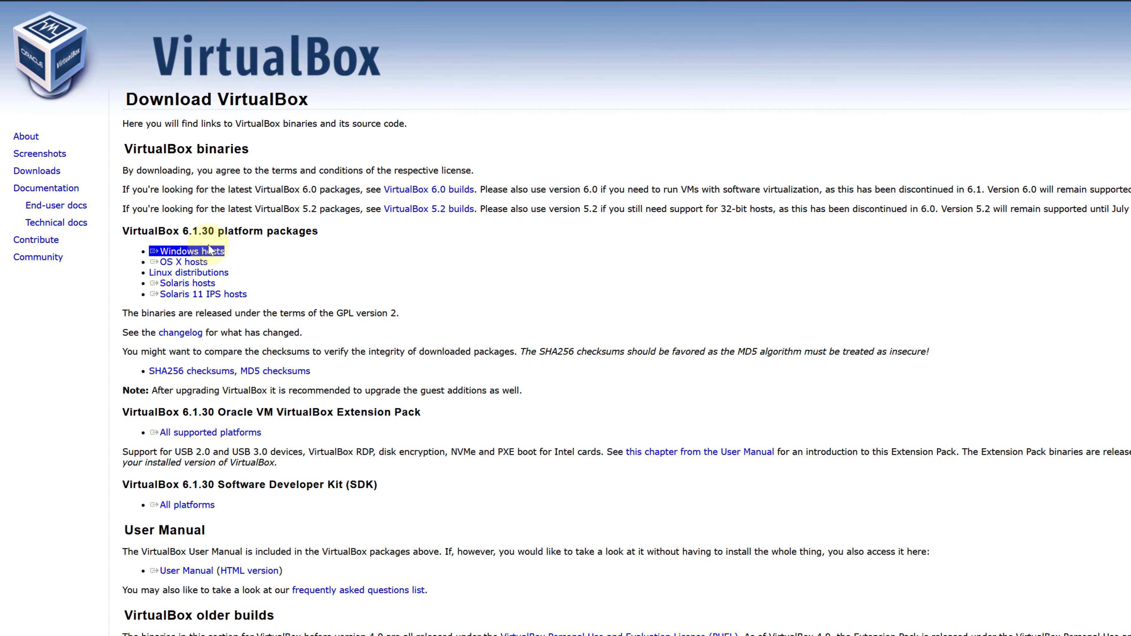
click(215, 248)
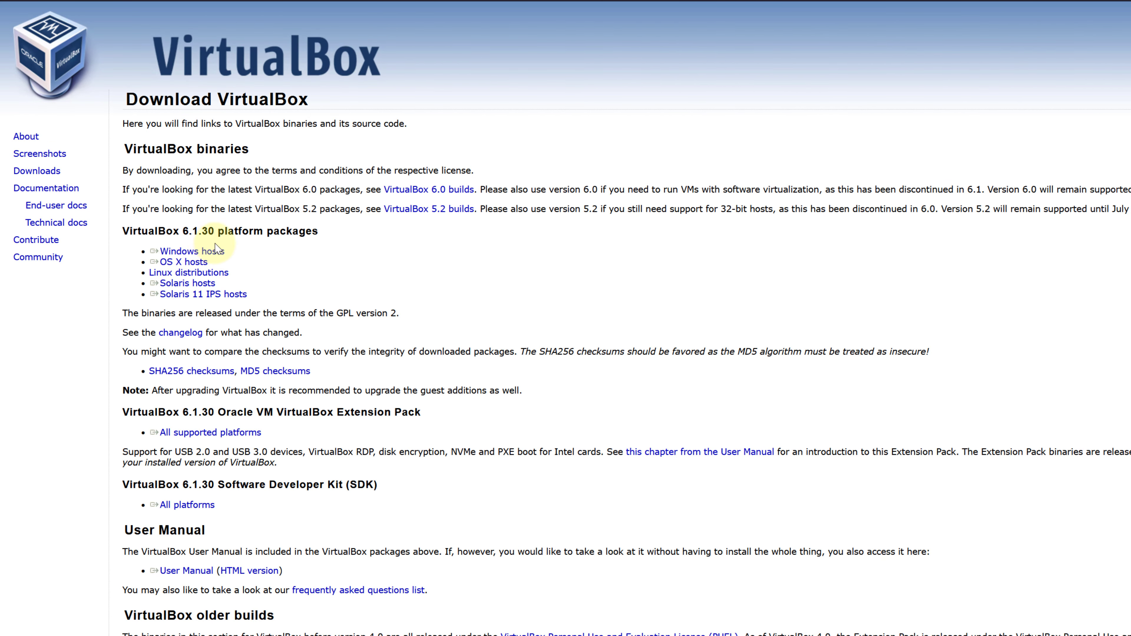
triple_click(214, 252)
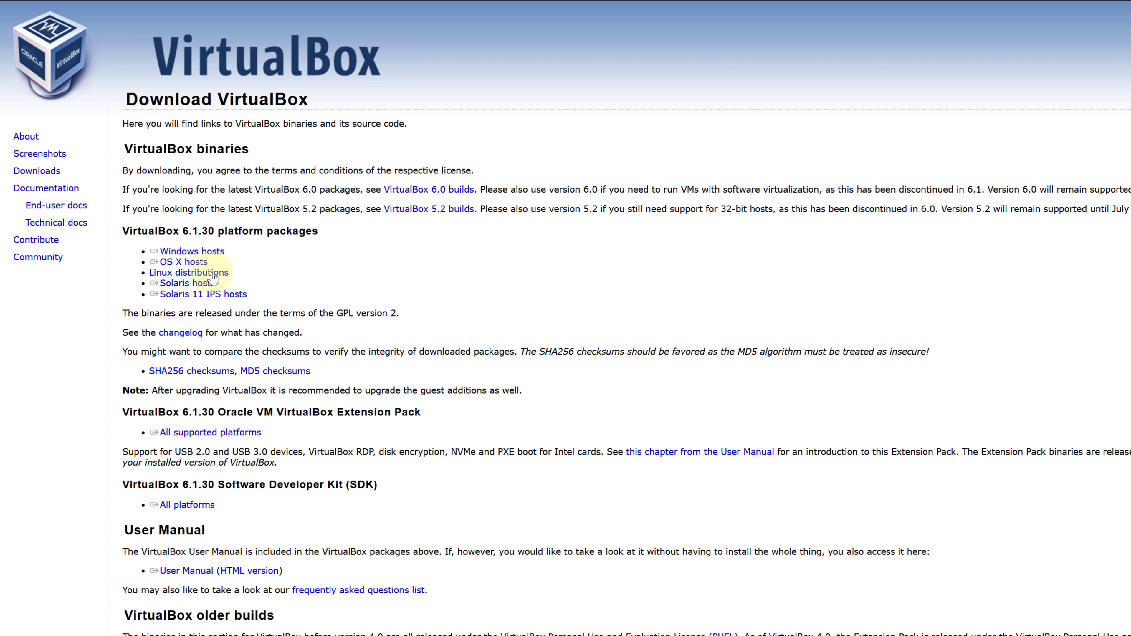
triple_click(219, 436)
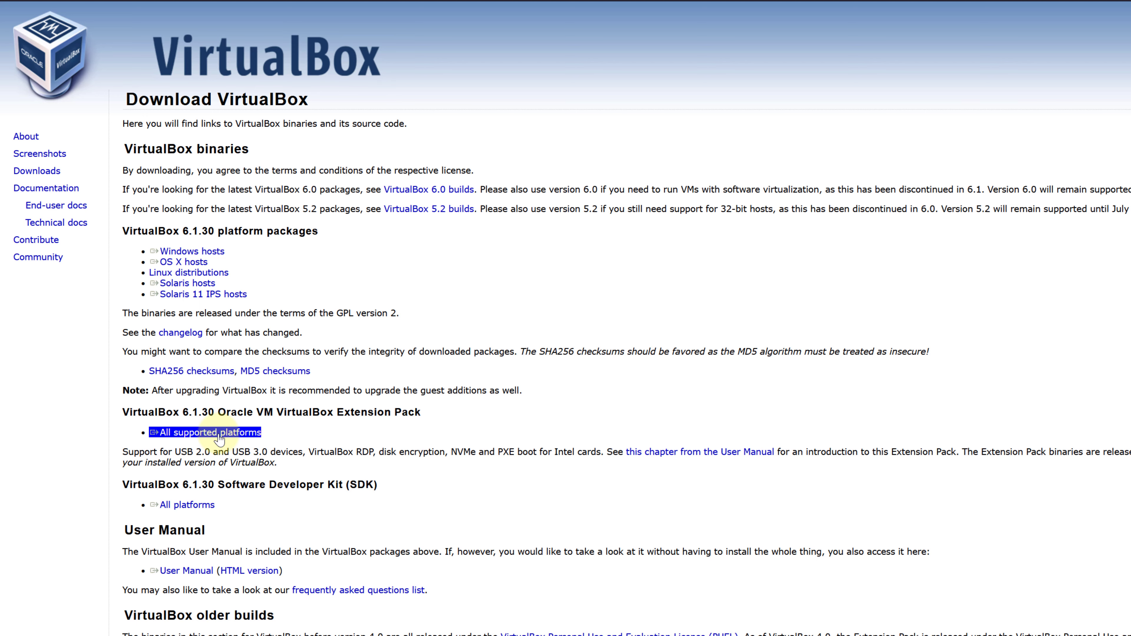
click(729, 245)
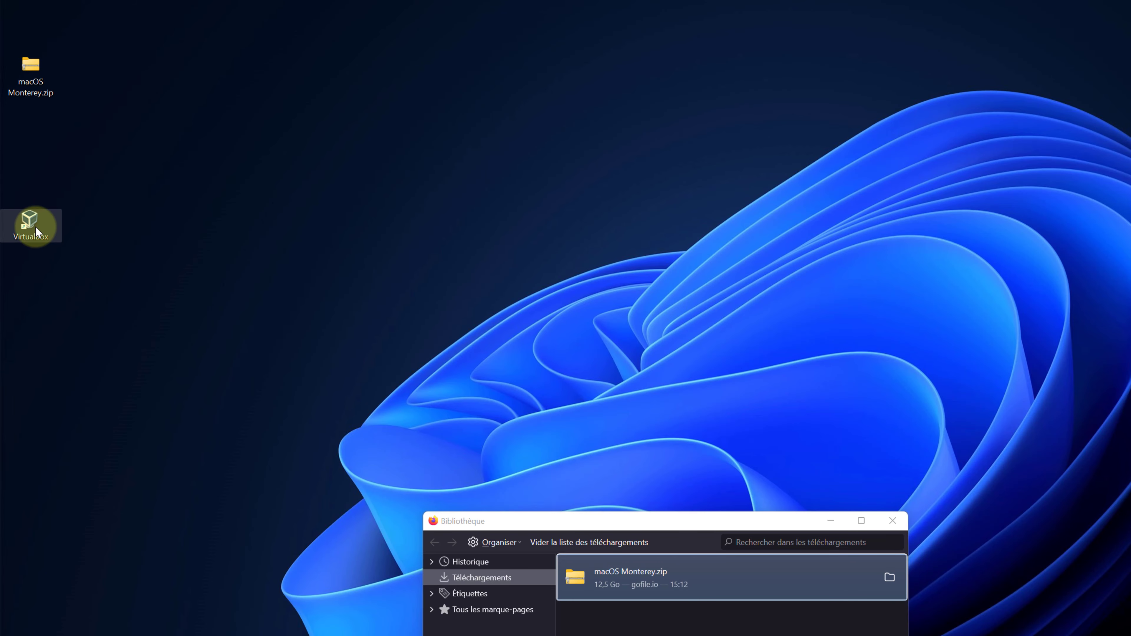
Extract macOS Monterey.zip into a desktop macOS Monterey folder holding macOS Monterey.iso, then close its window.
click(27, 71)
right_click(27, 72)
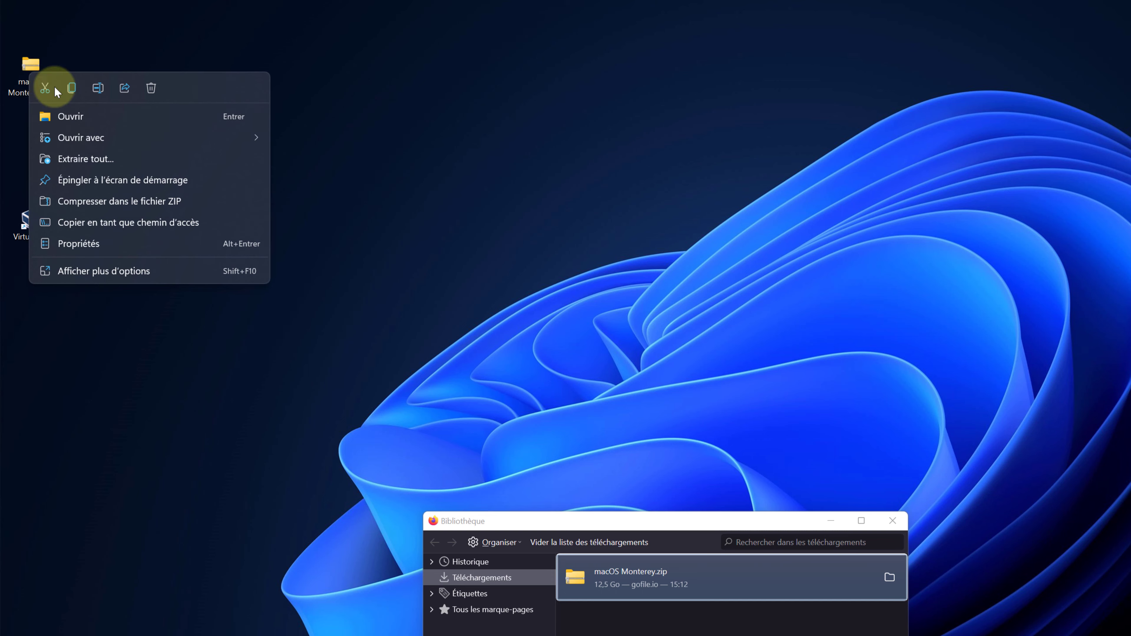
click(115, 159)
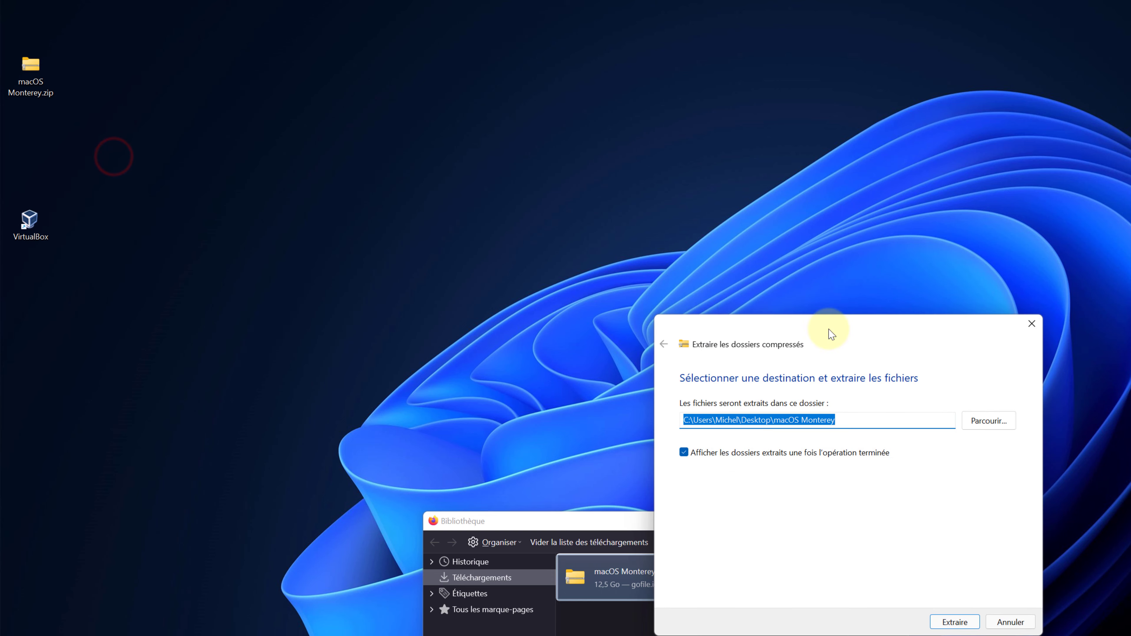
click(971, 622)
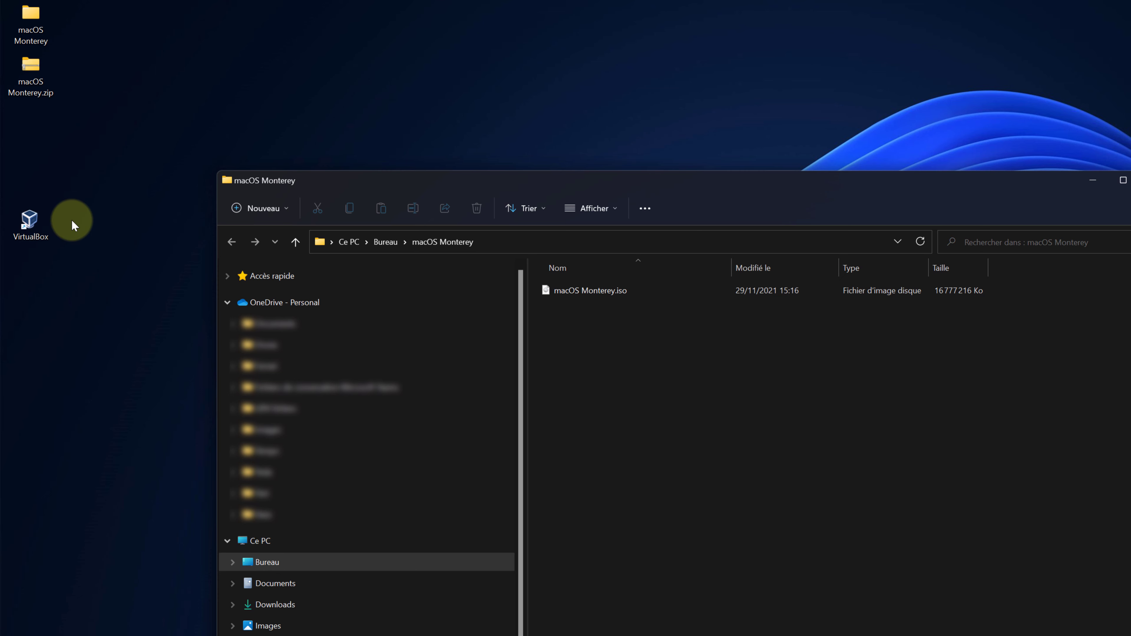
key(super+d)
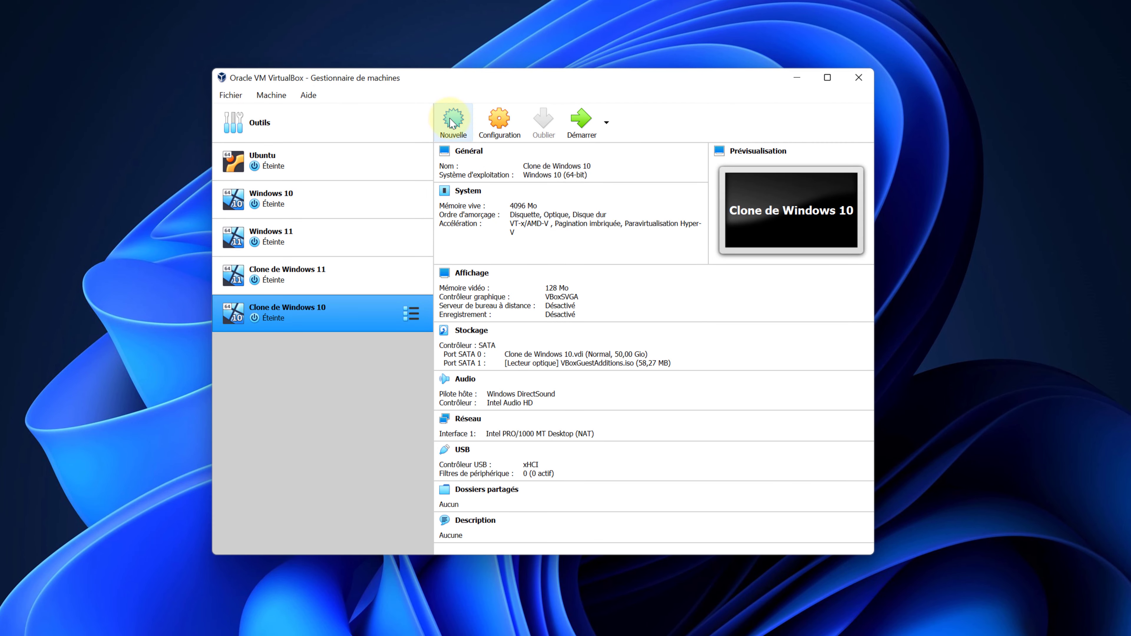
Create a VM in expert mode named macOS Monterey, type macOS 10.13 High Sierra (64-bit), 8192 MB memory.
click(453, 124)
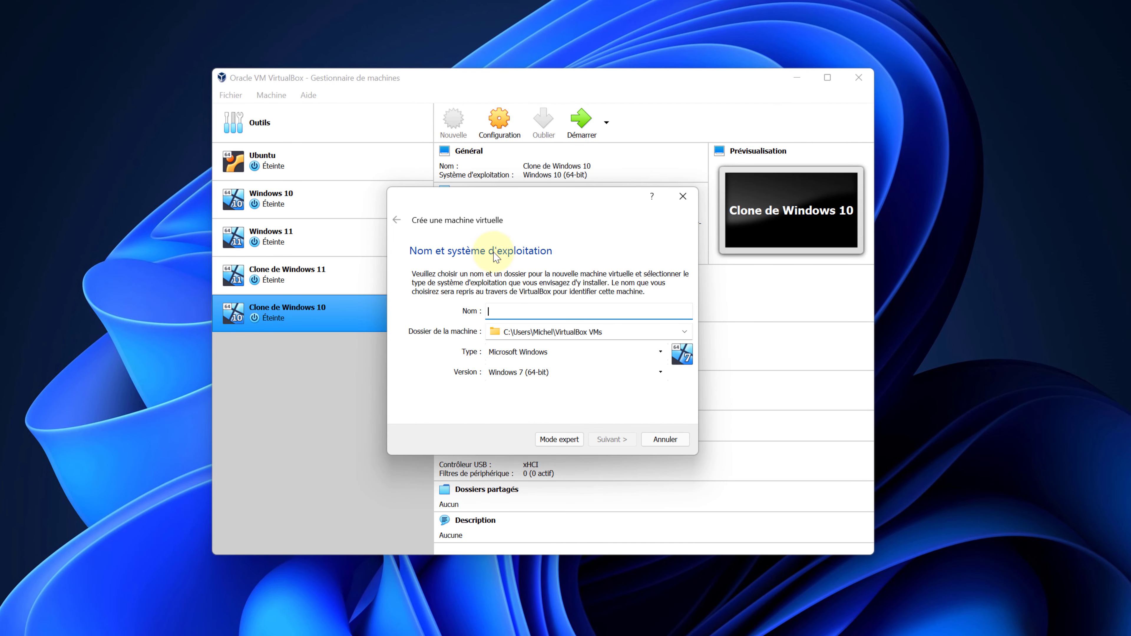
click(557, 439)
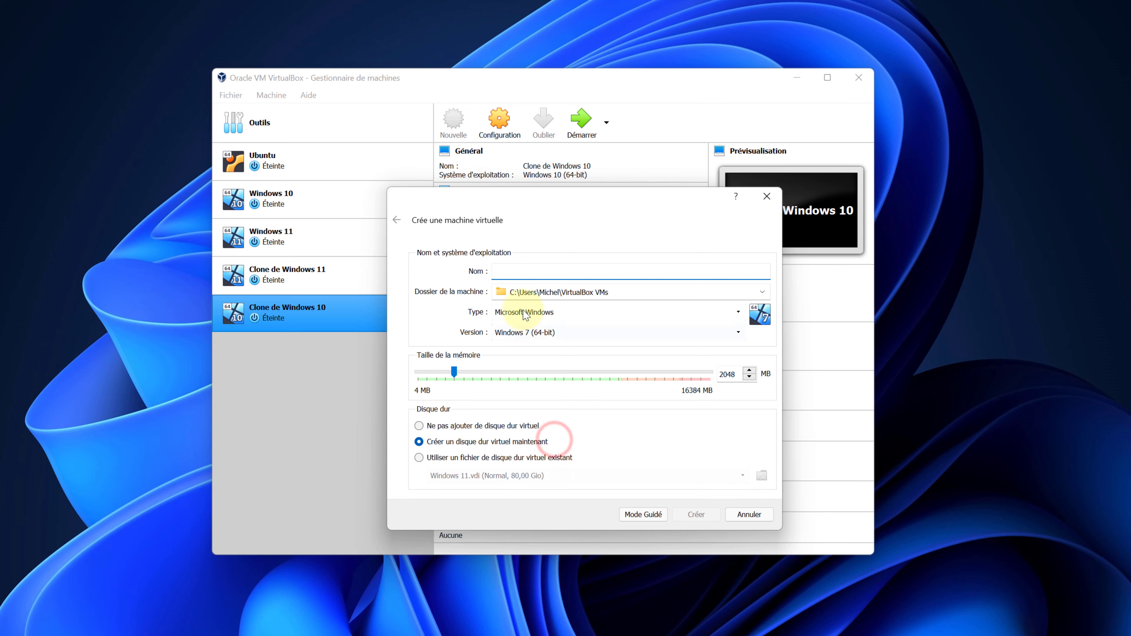
text(mad)
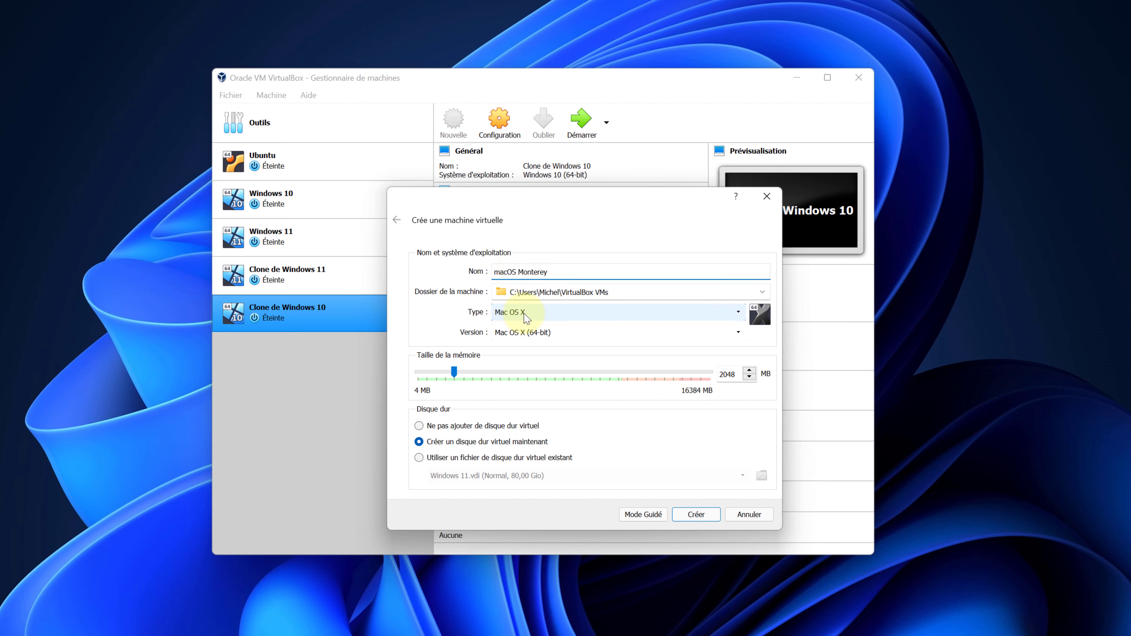
click(517, 339)
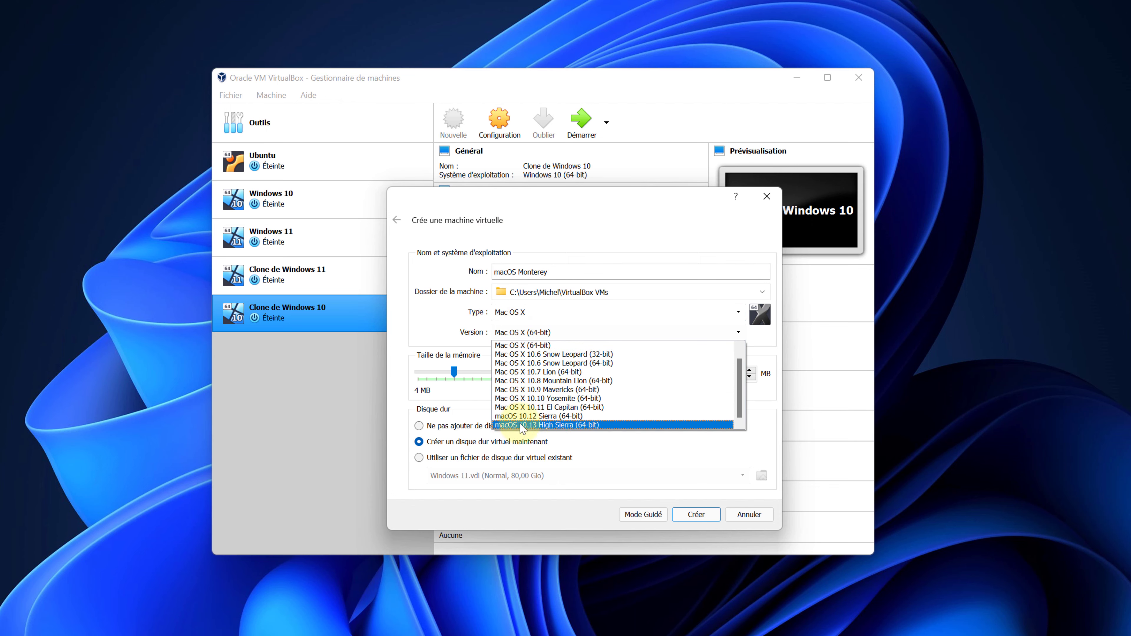
click(533, 426)
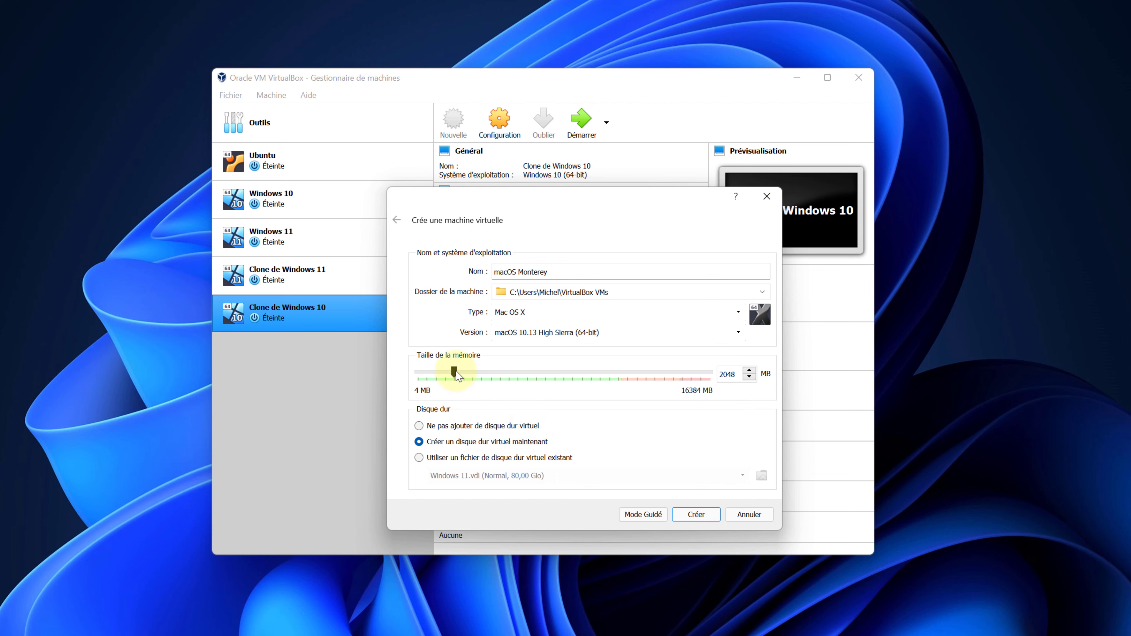
drag(455, 372, 510, 381)
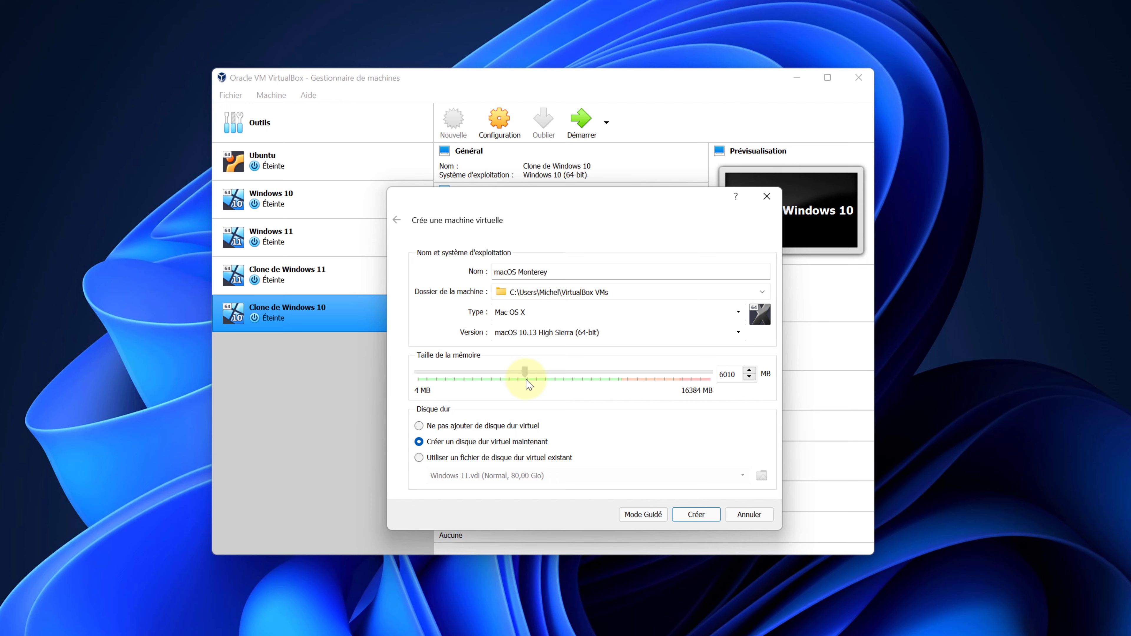
drag(527, 384, 556, 377)
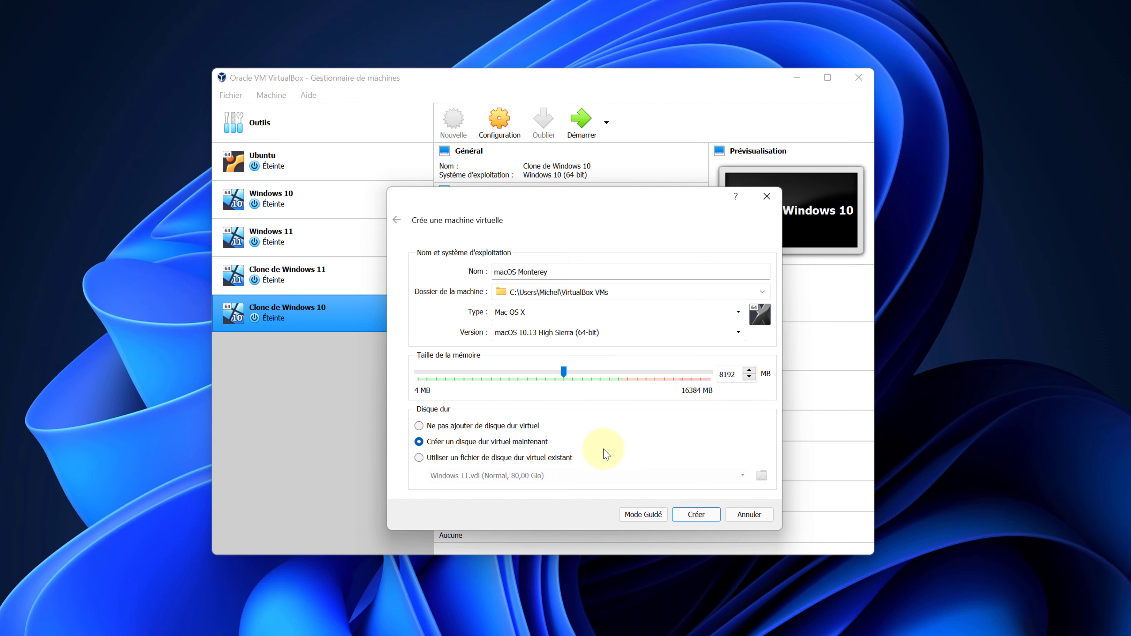
Set the virtual disk size to 120 Gio, keeping VDI and dynamic allocation, and create the machine.
click(696, 517)
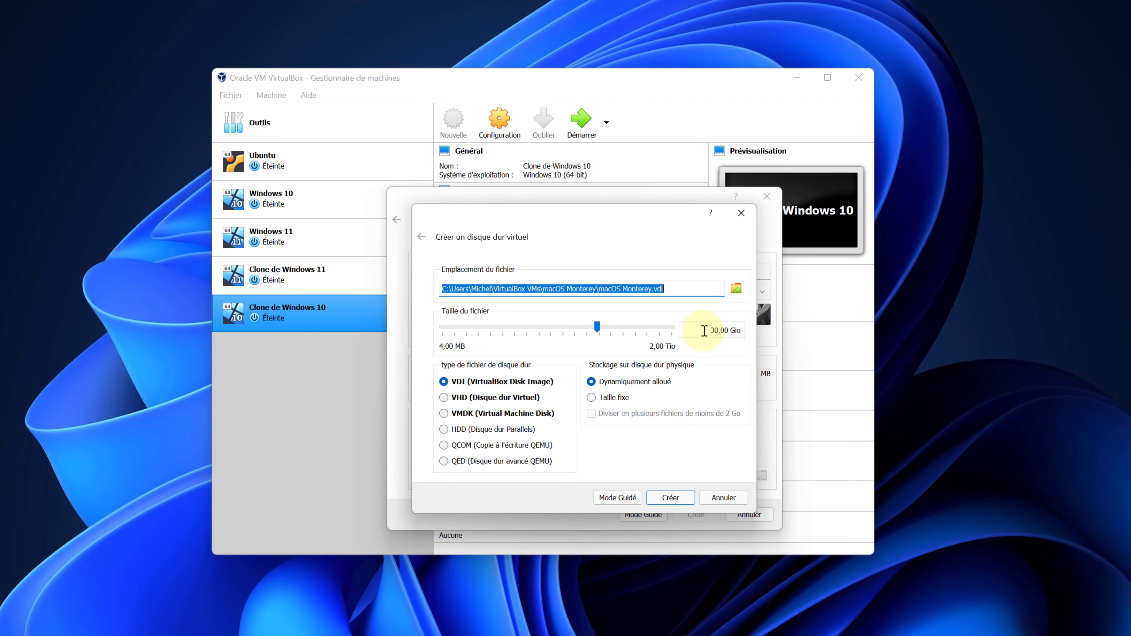
triple_click(704, 330)
text(120)
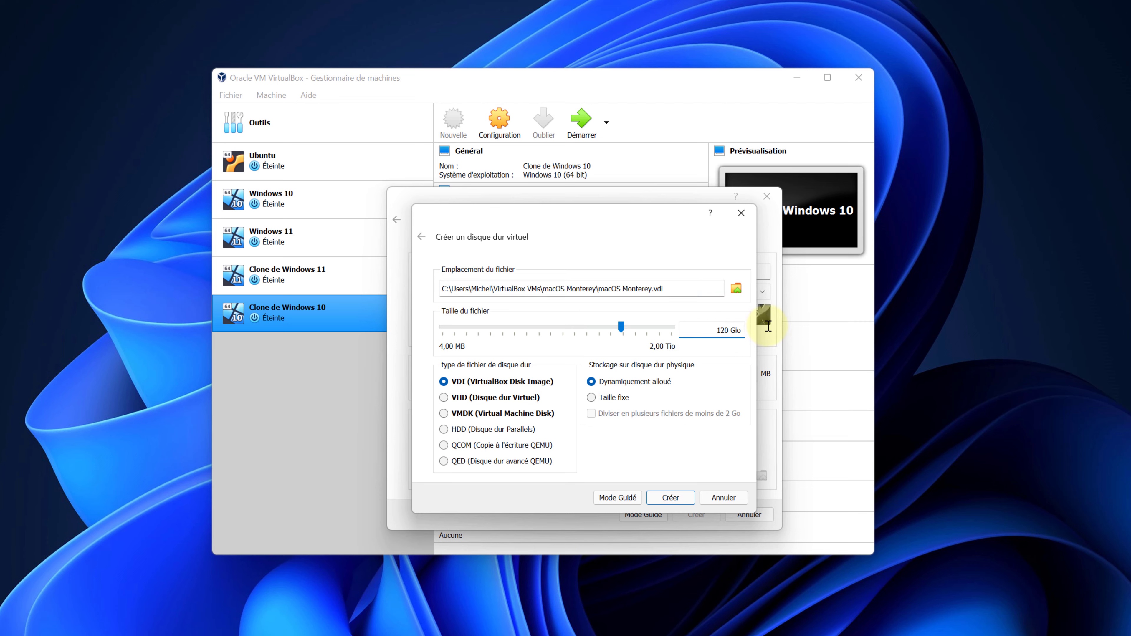
click(670, 495)
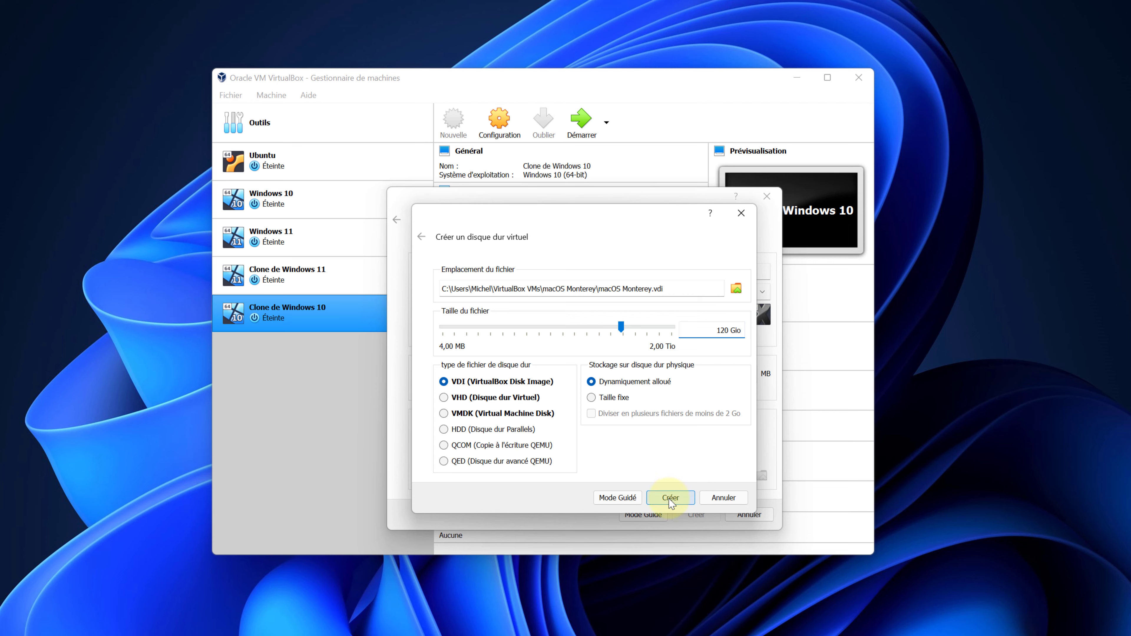
click(670, 498)
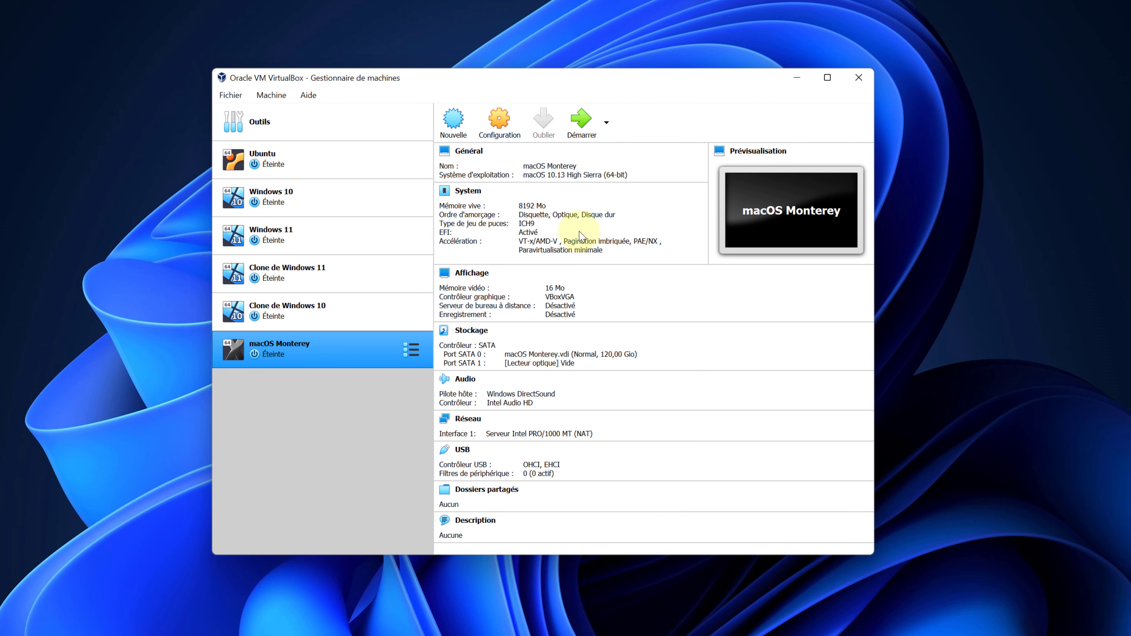
In macOS Monterey's System settings, remove the floppy from the boot order and set 2 processors.
click(501, 121)
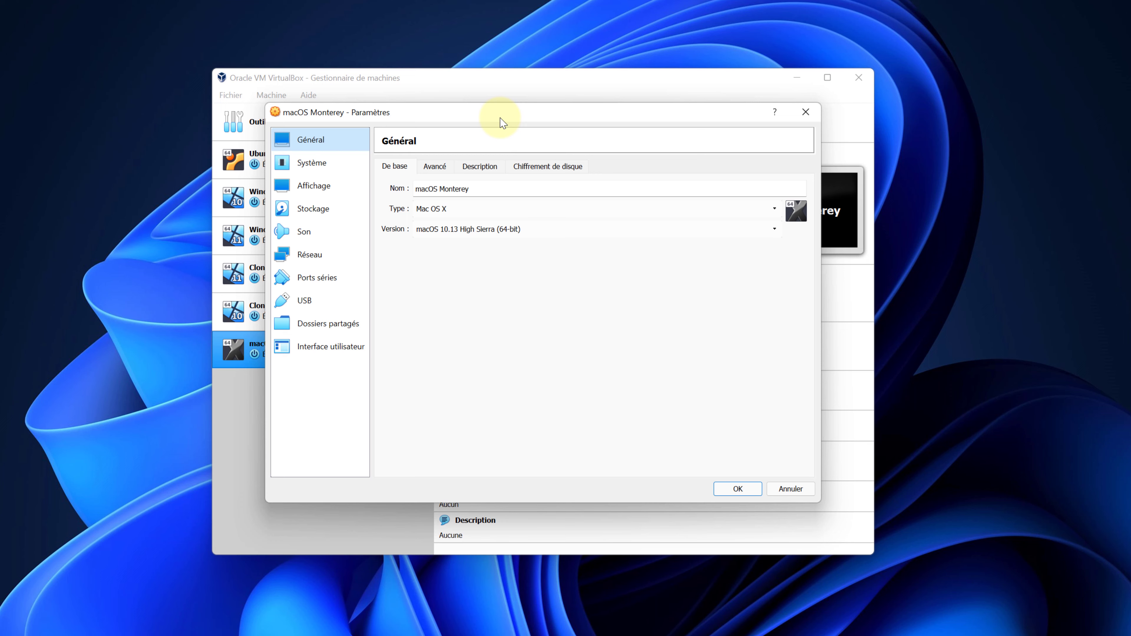
click(318, 163)
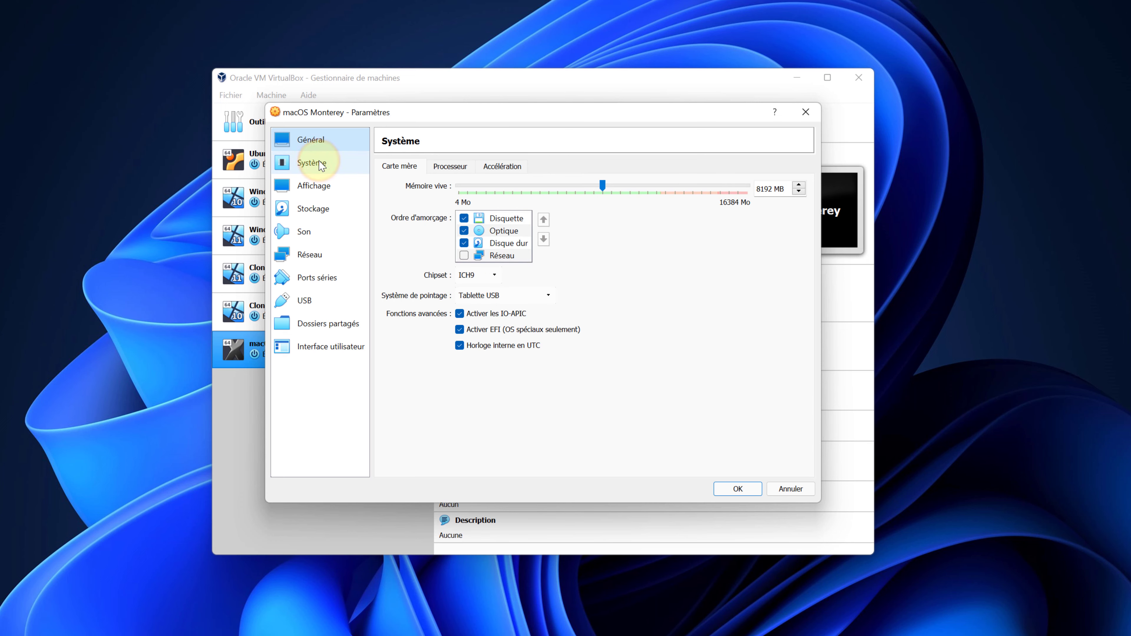
click(464, 219)
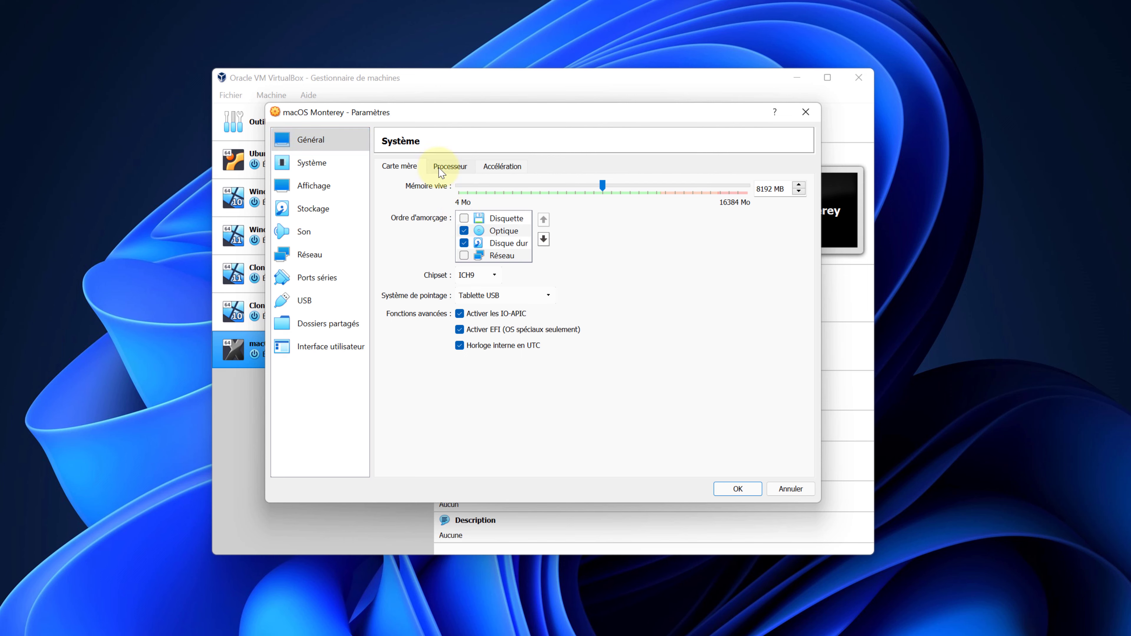
click(450, 166)
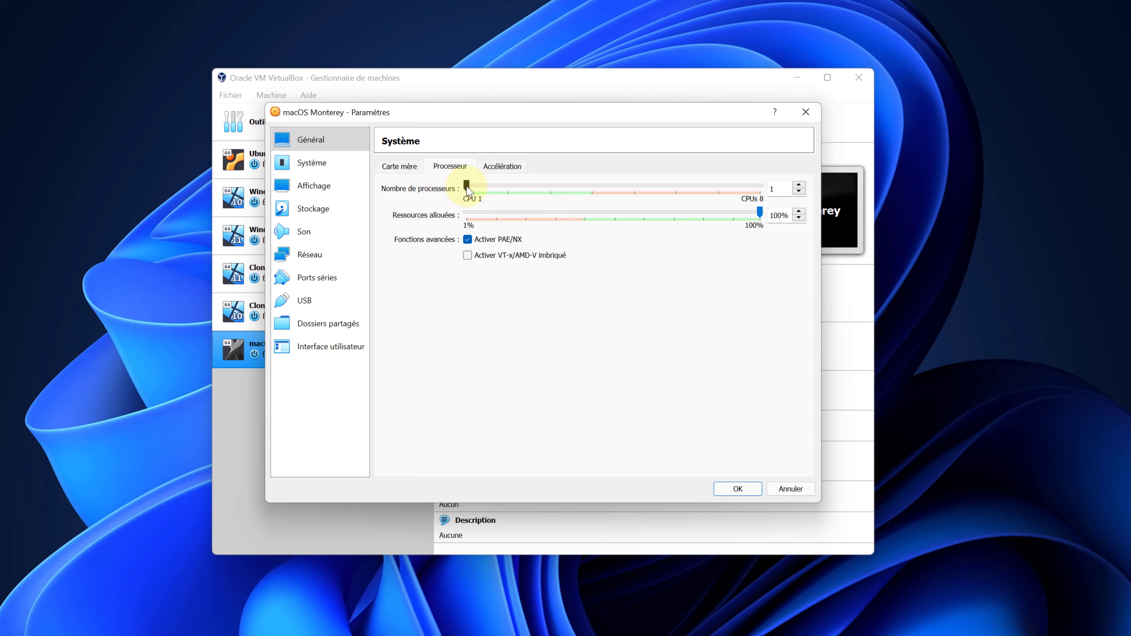
drag(467, 188, 524, 195)
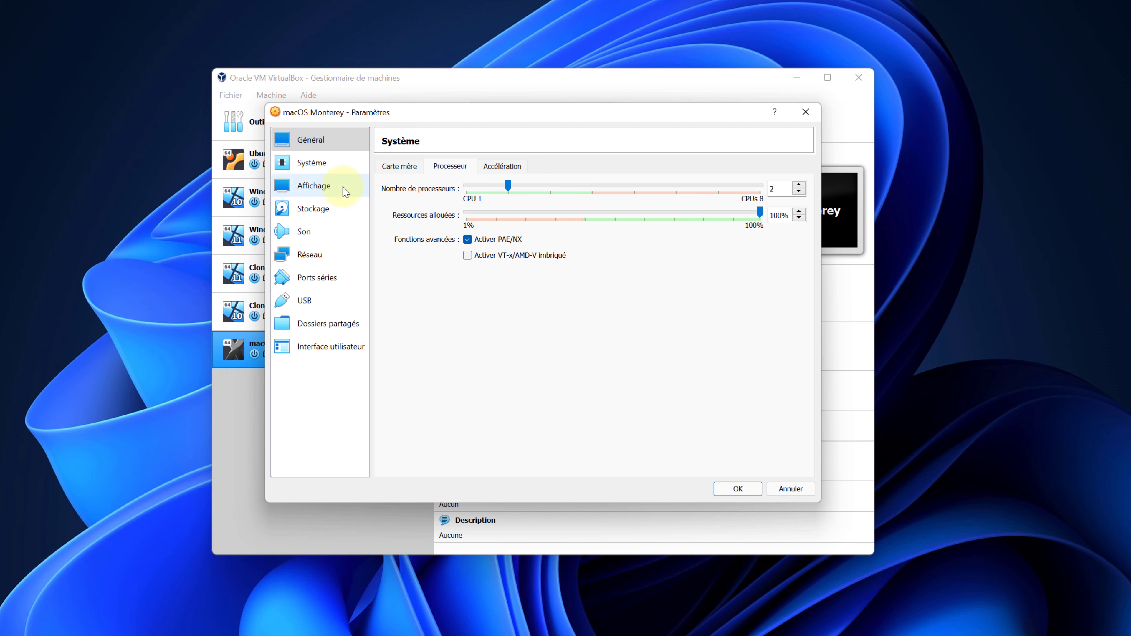
Raise the display's video memory to the 128 MB maximum.
click(321, 187)
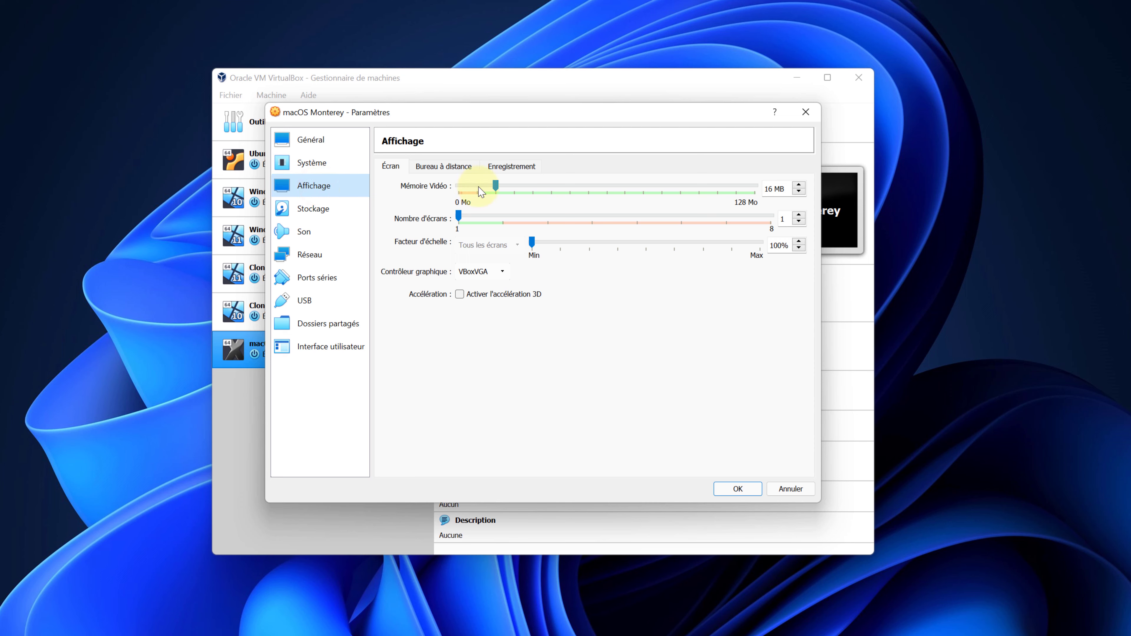
drag(498, 190, 758, 193)
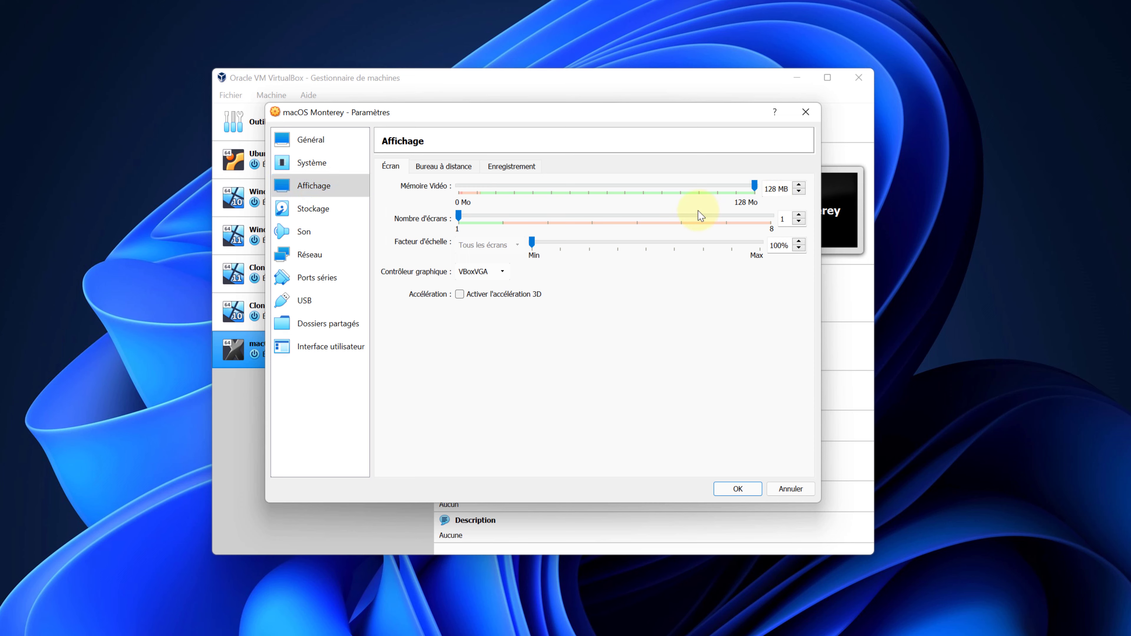
click(325, 211)
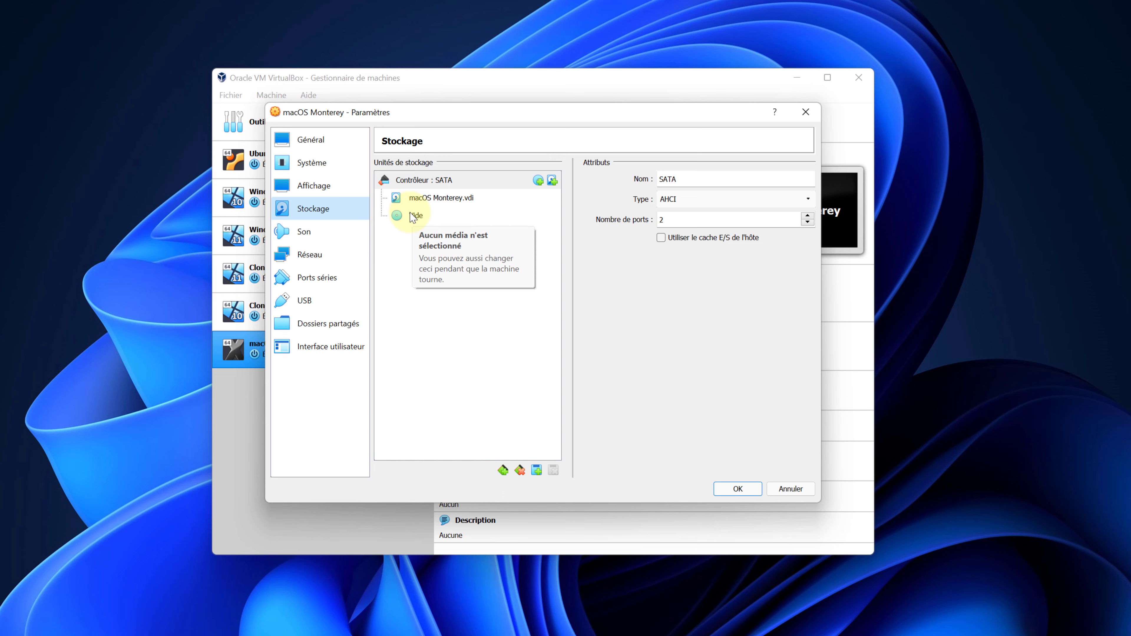
Mount Bureau\macOS Monterey\macOS Monterey.iso on the VM's empty optical drive.
click(413, 218)
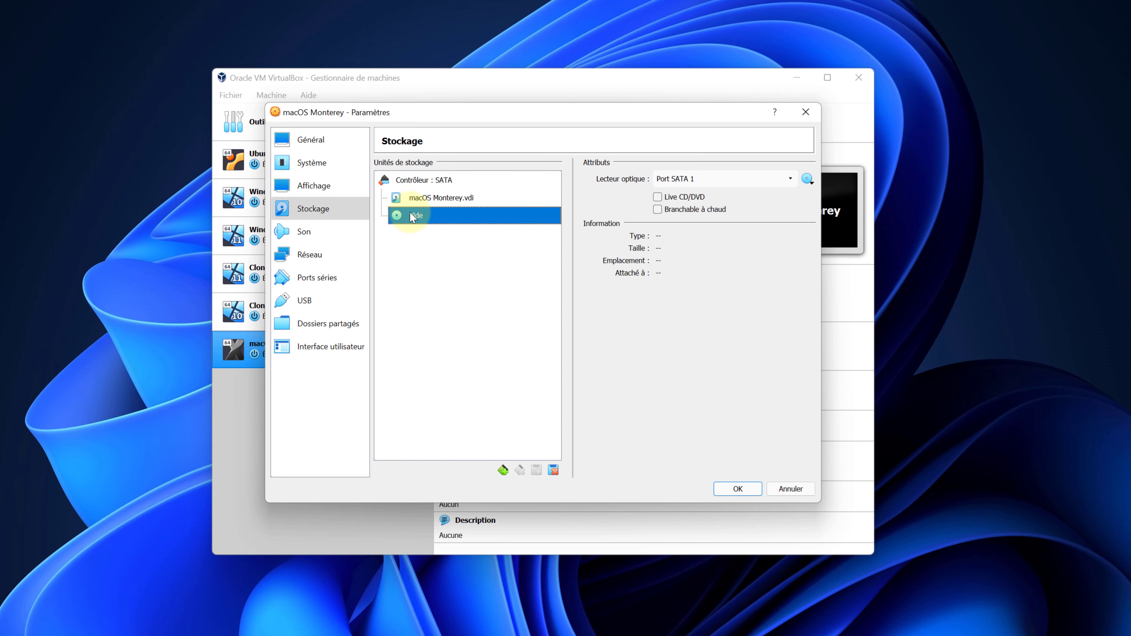
click(806, 179)
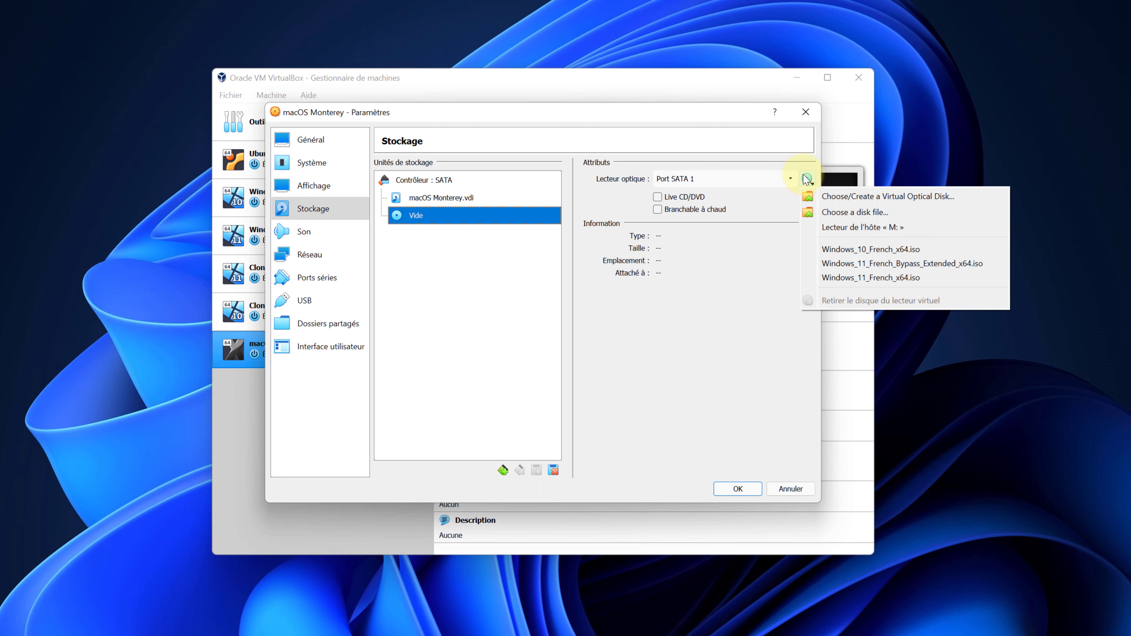
click(837, 197)
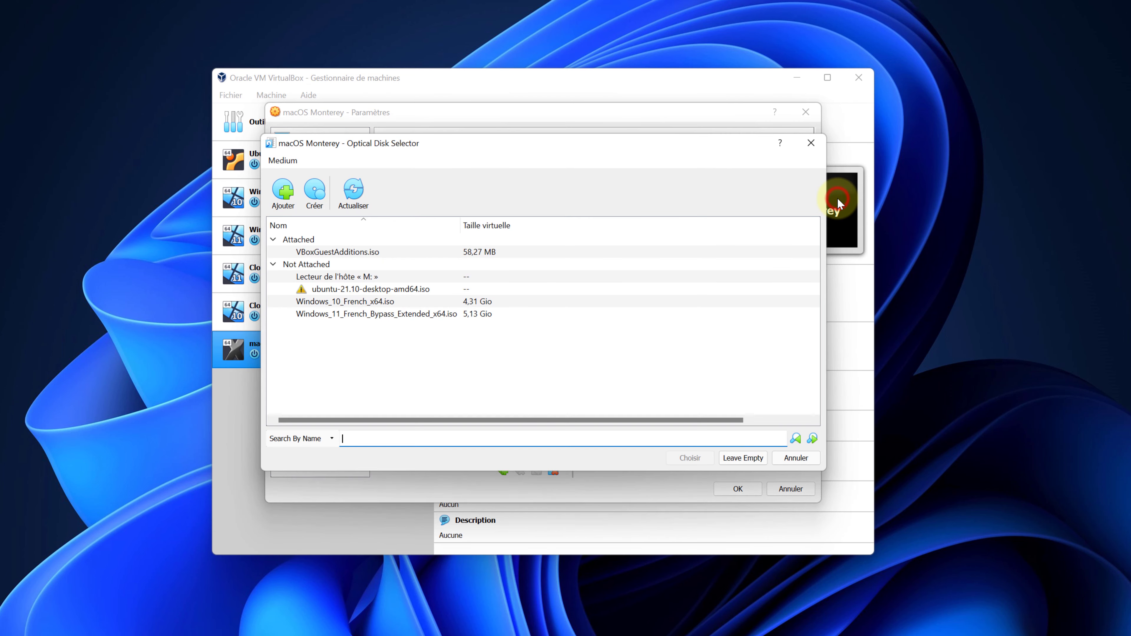
click(290, 200)
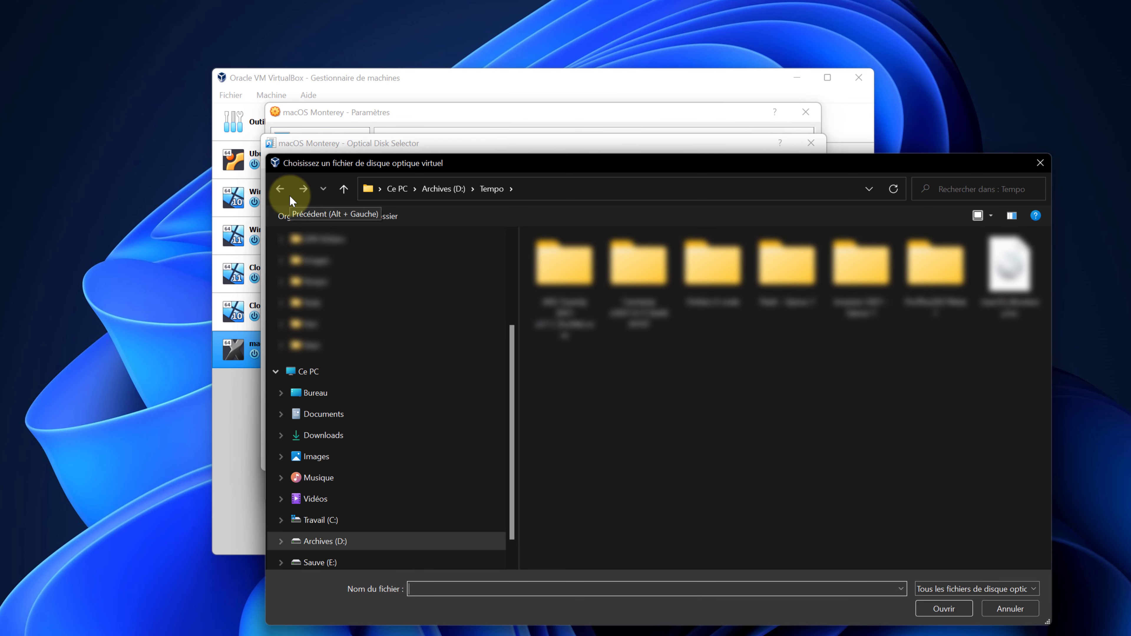
click(308, 392)
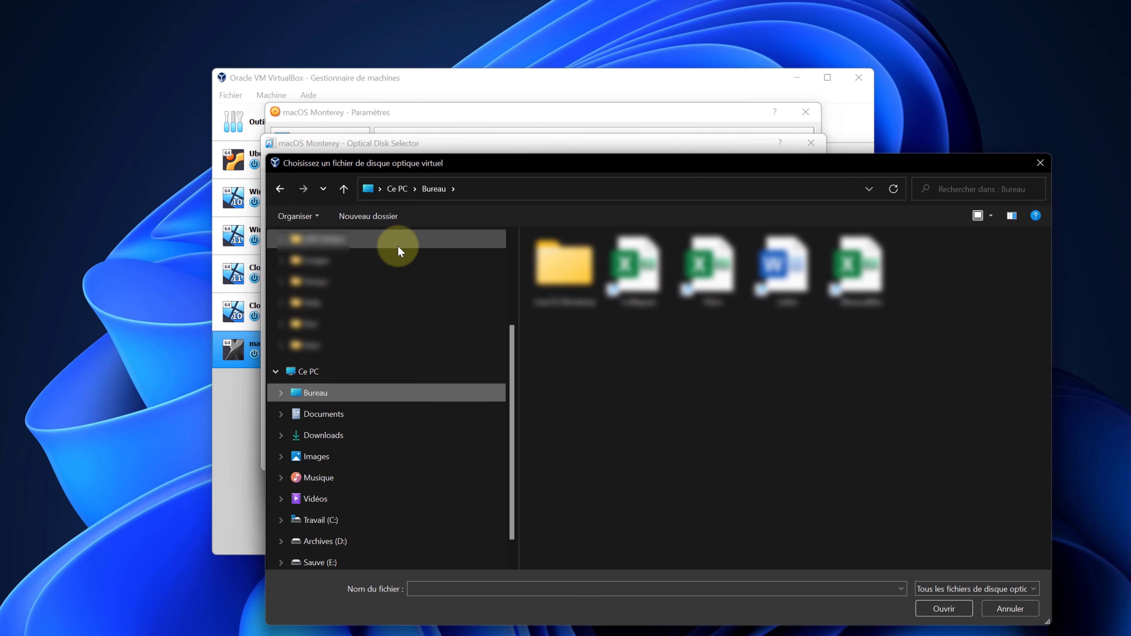
double_click(545, 253)
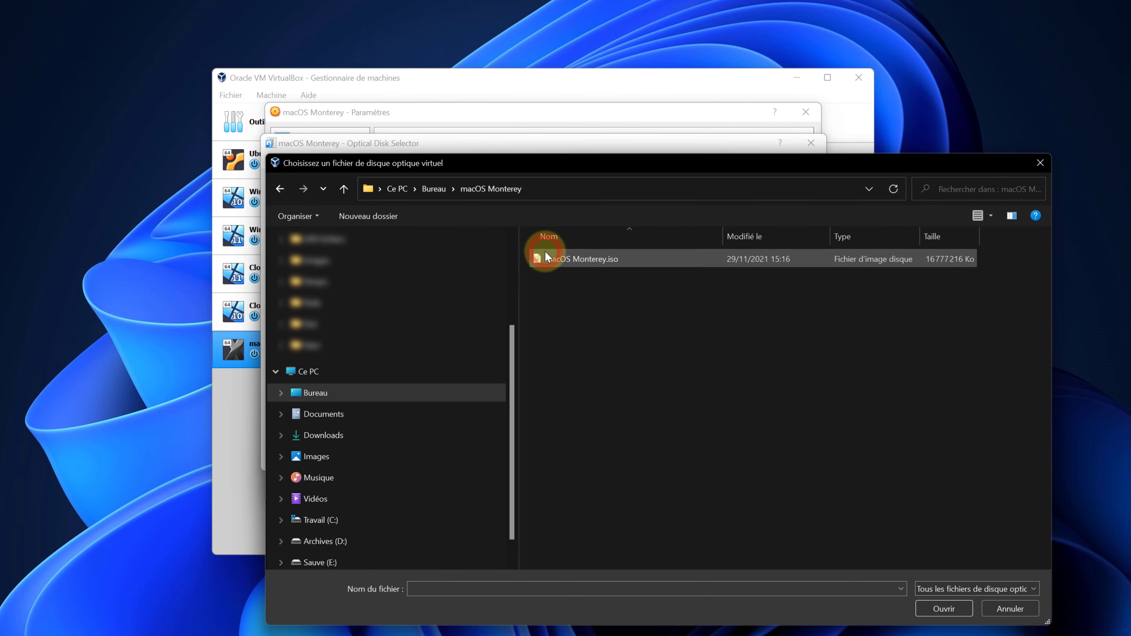
double_click(563, 260)
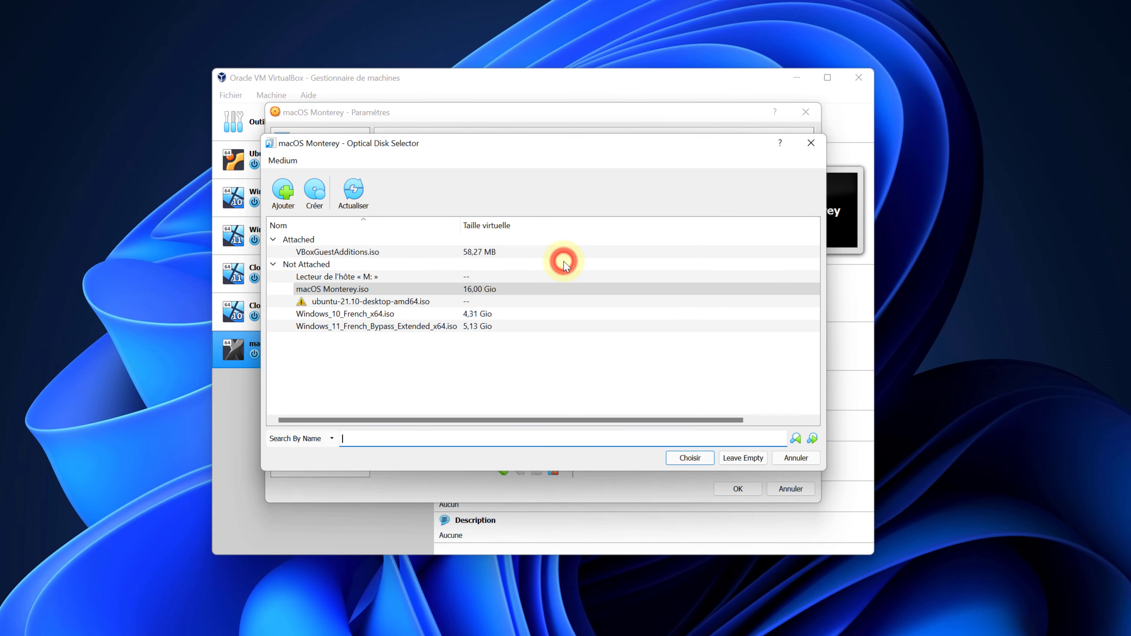
click(690, 459)
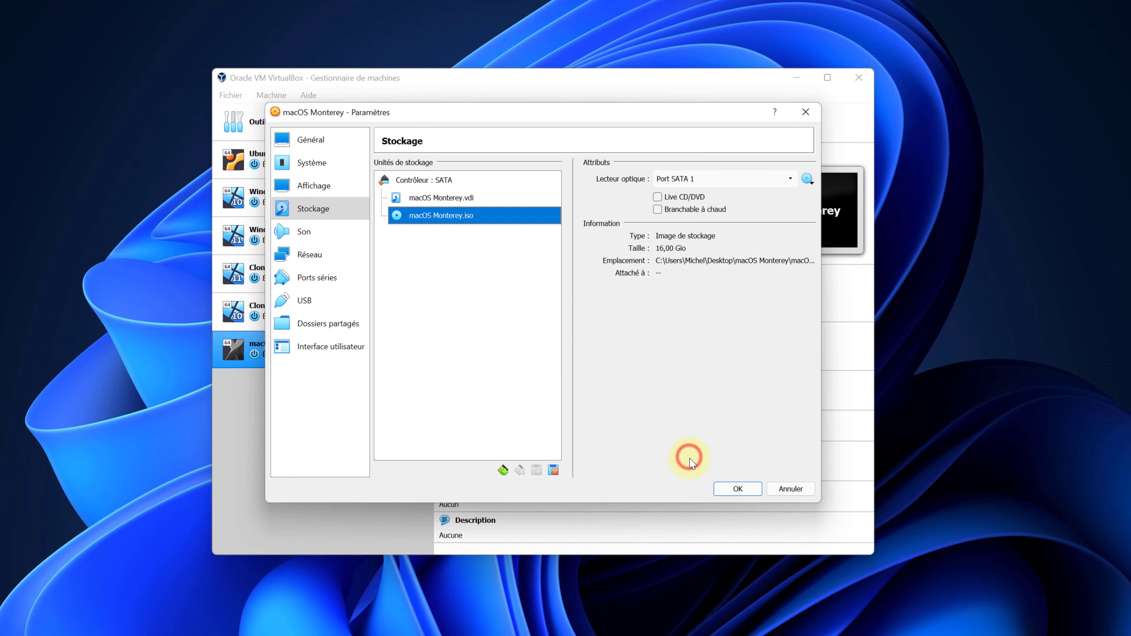
Switch the USB controller to USB 3.0 (xHCI) and save the settings.
click(306, 309)
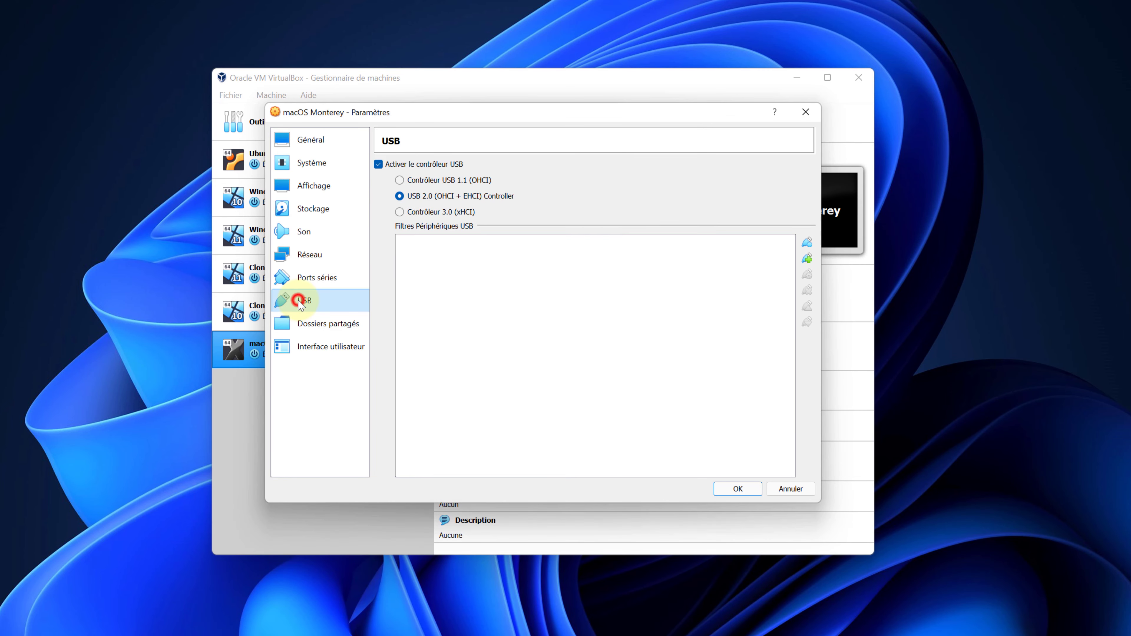
click(400, 213)
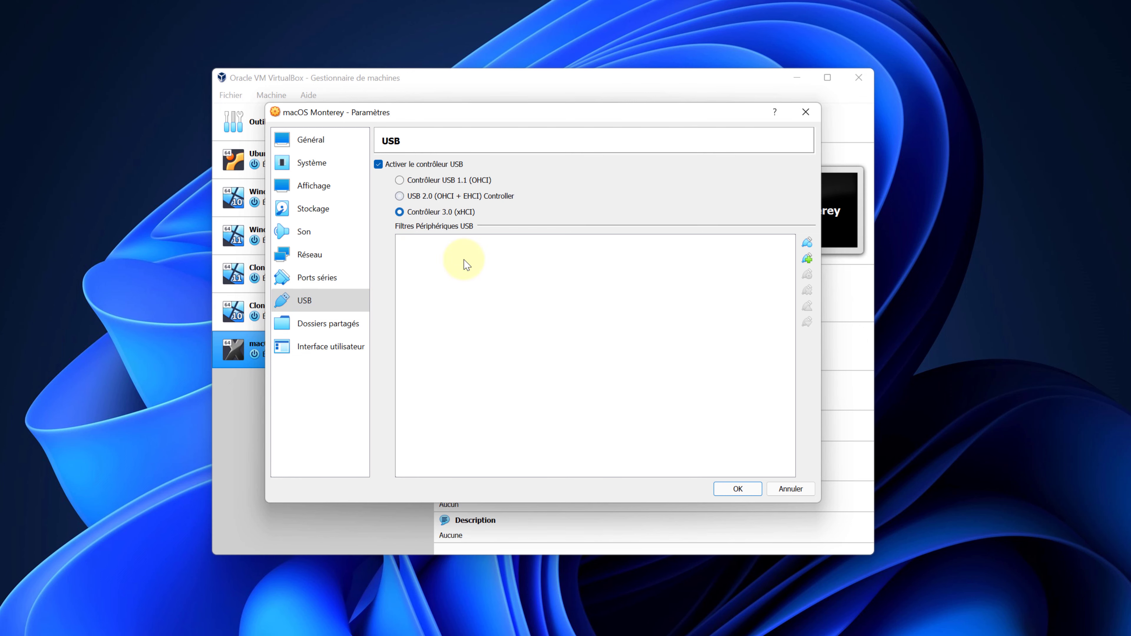
click(730, 489)
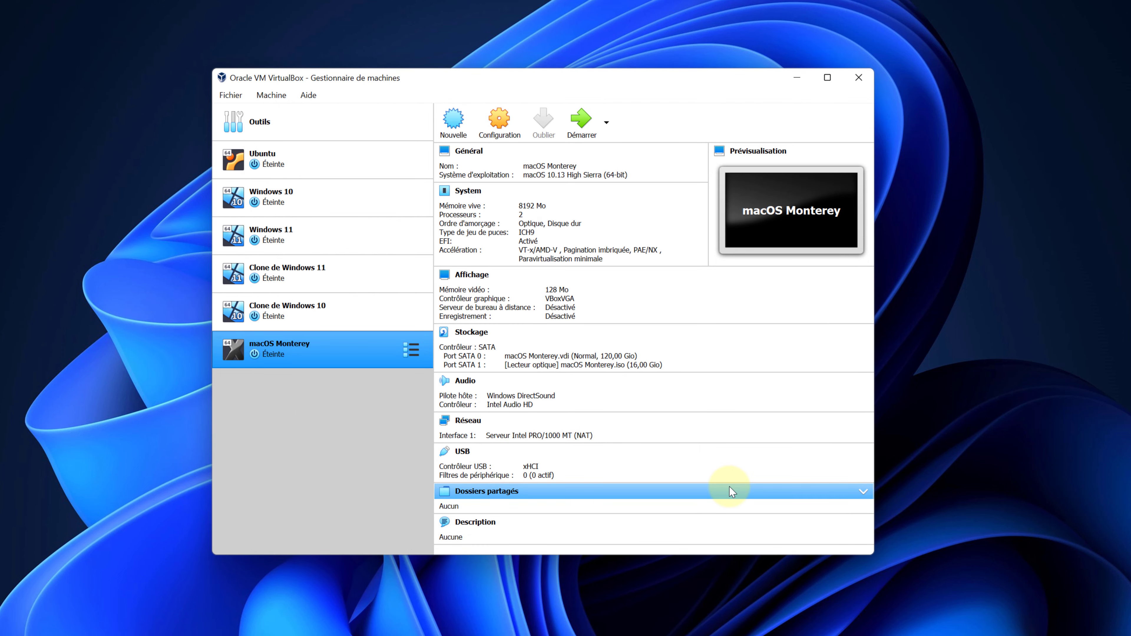
Close VirtualBox, bring up the Notepad notes, and launch Command Prompt as administrator.
click(856, 78)
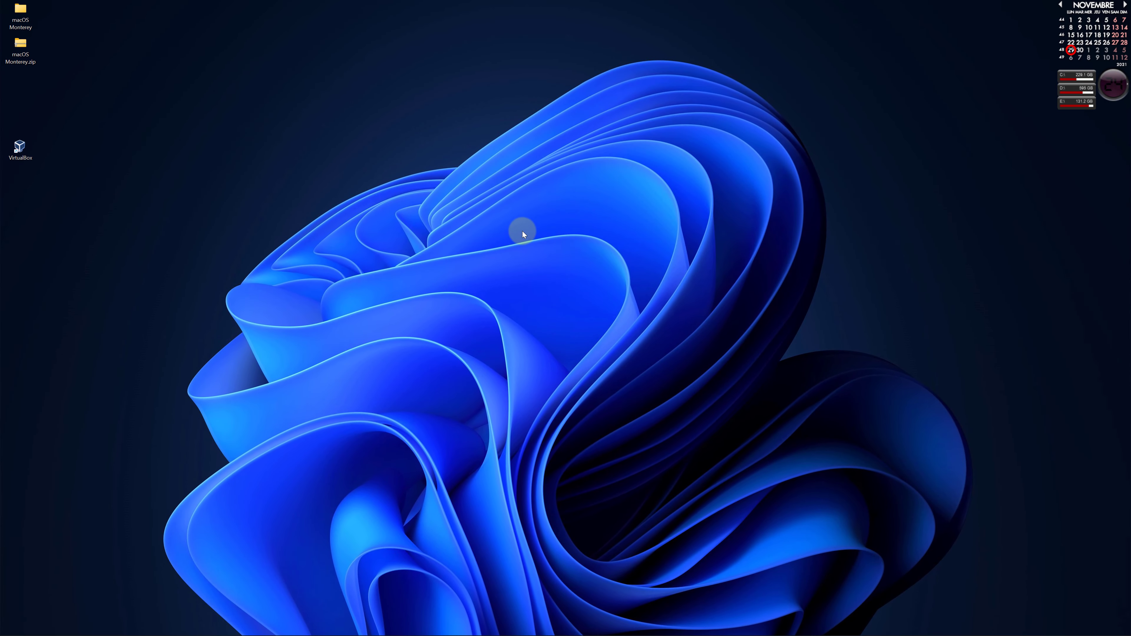
click(987, 15)
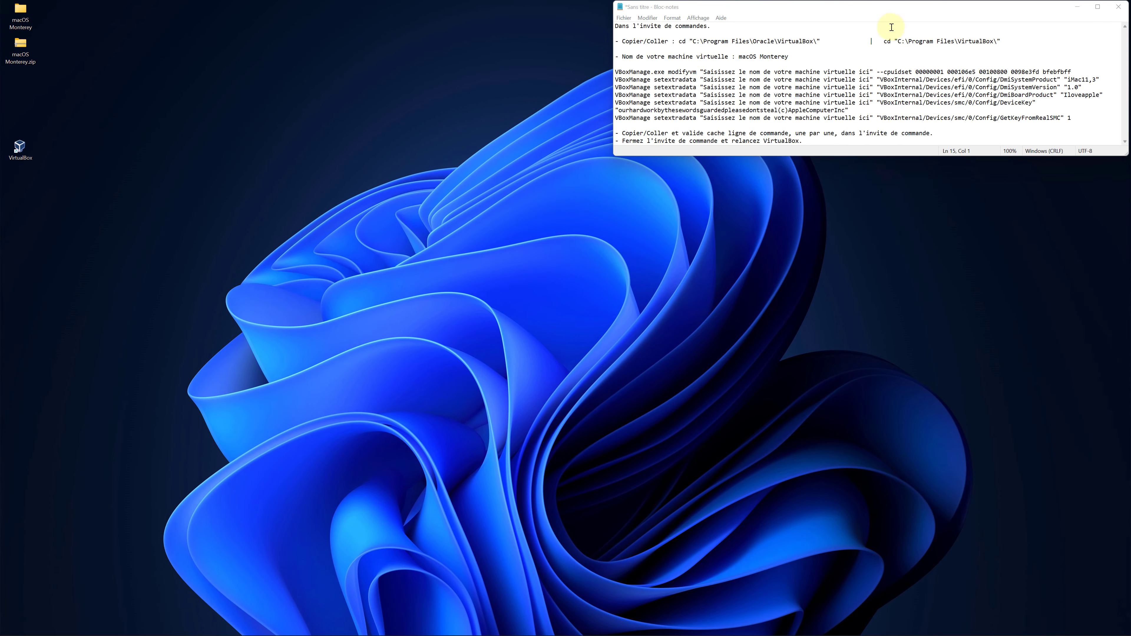
mouse_move(543, 633)
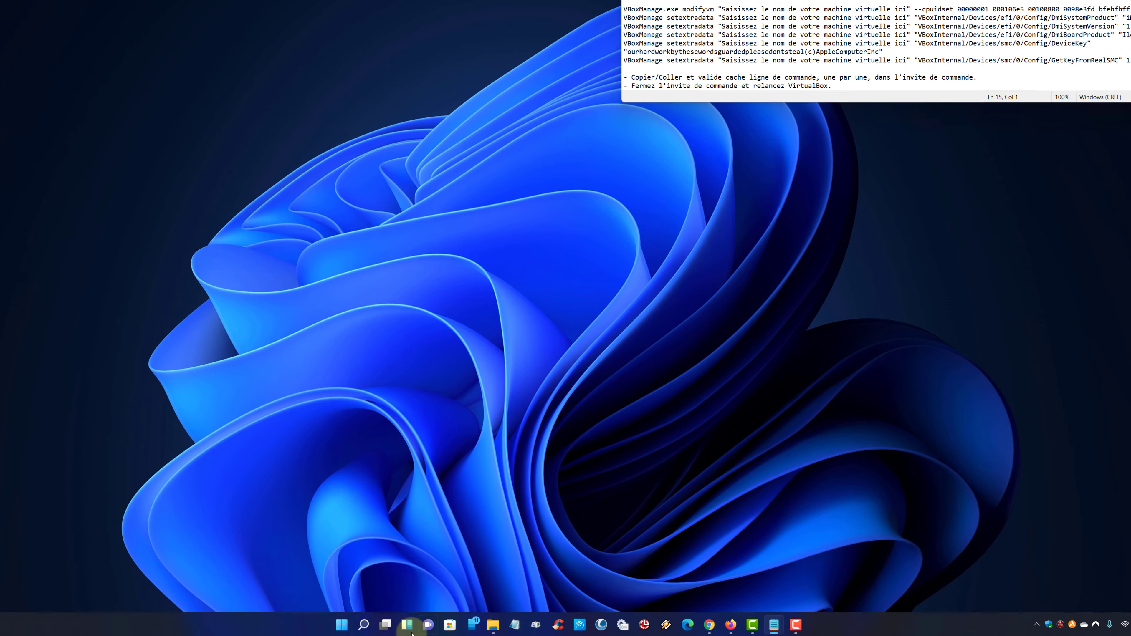
click(364, 625)
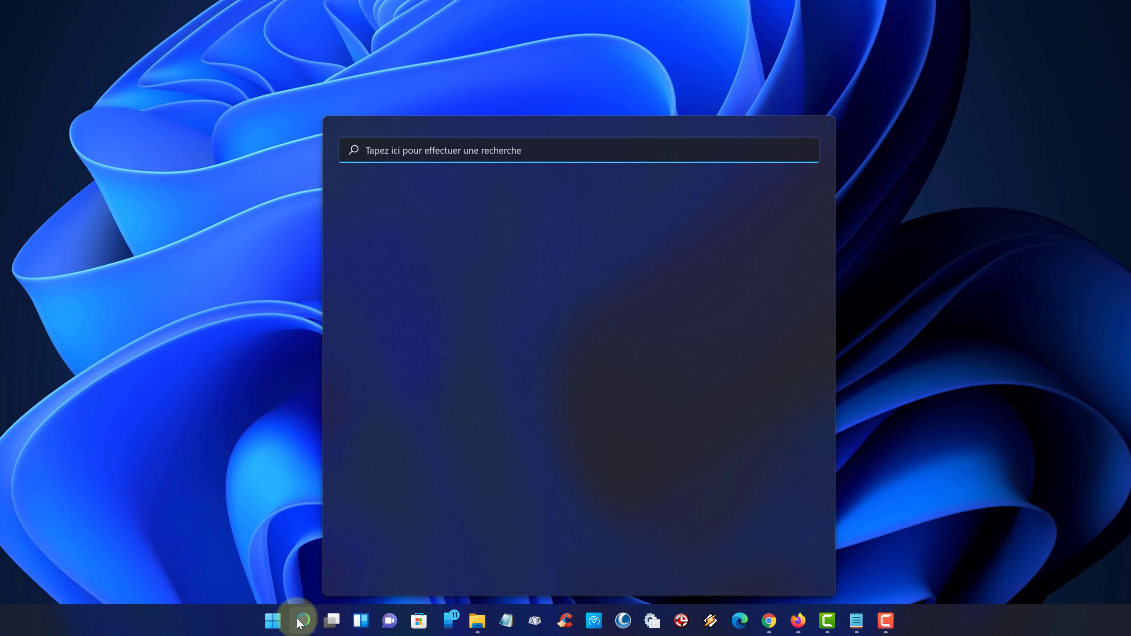
text(command)
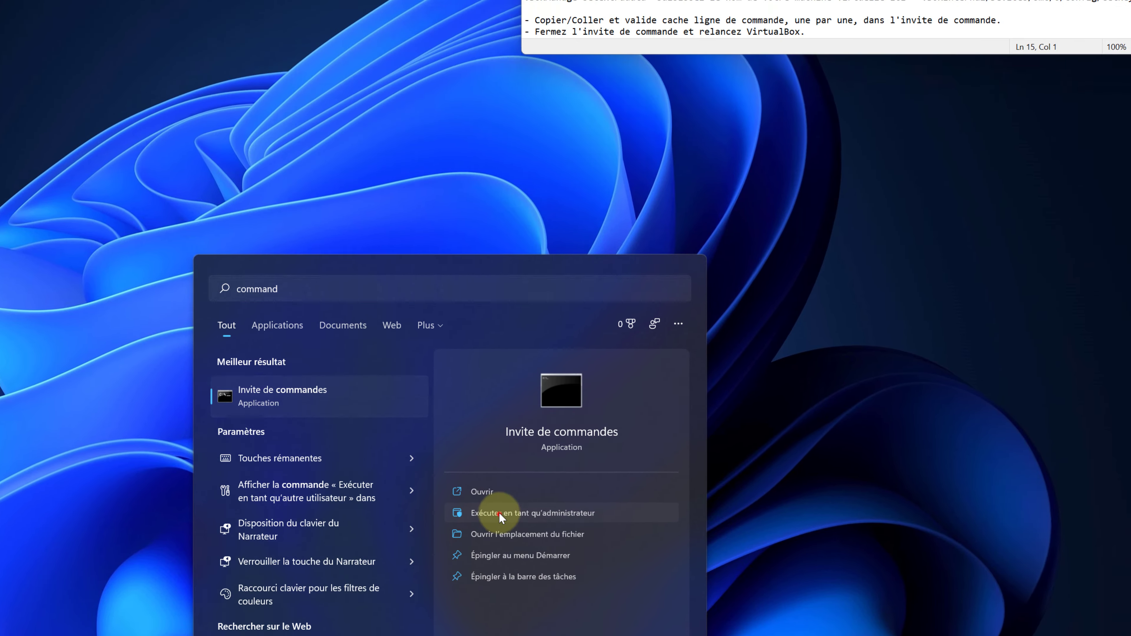
click(499, 513)
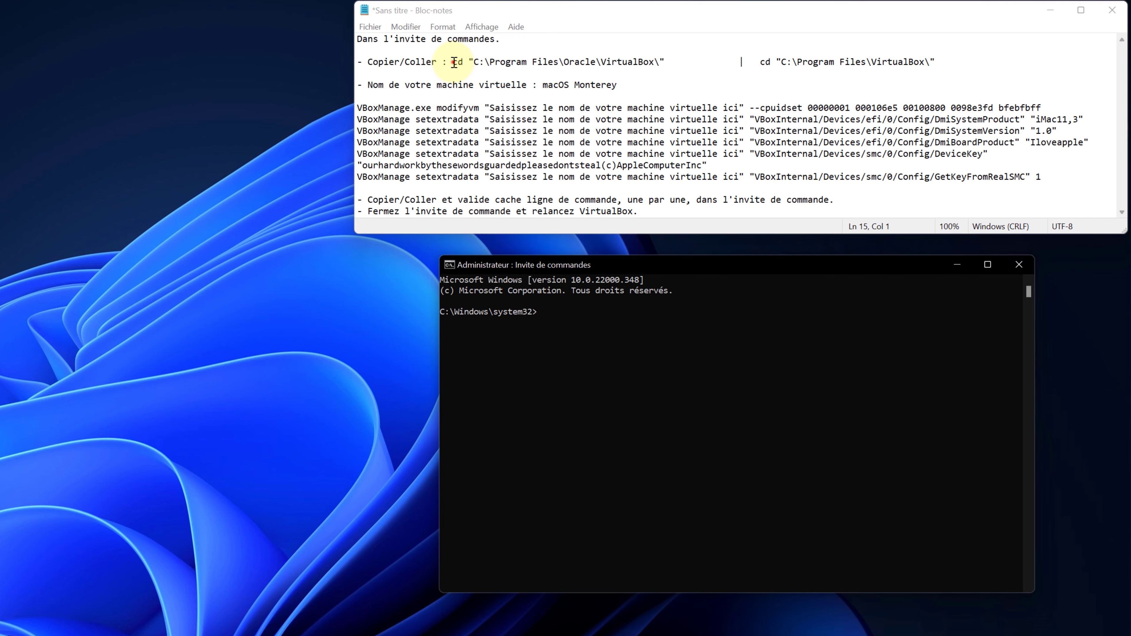
Copy the cd "C:\Program Files\VirtualBox\" line from Notepad and run it in Command Prompt.
drag(454, 62, 665, 64)
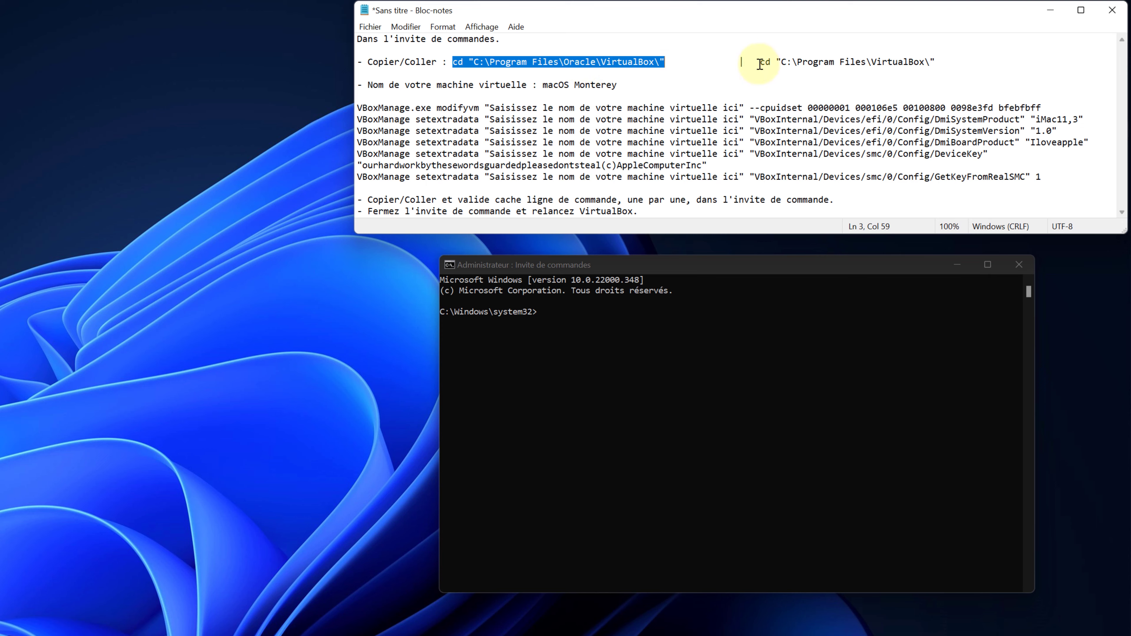
drag(760, 63, 938, 64)
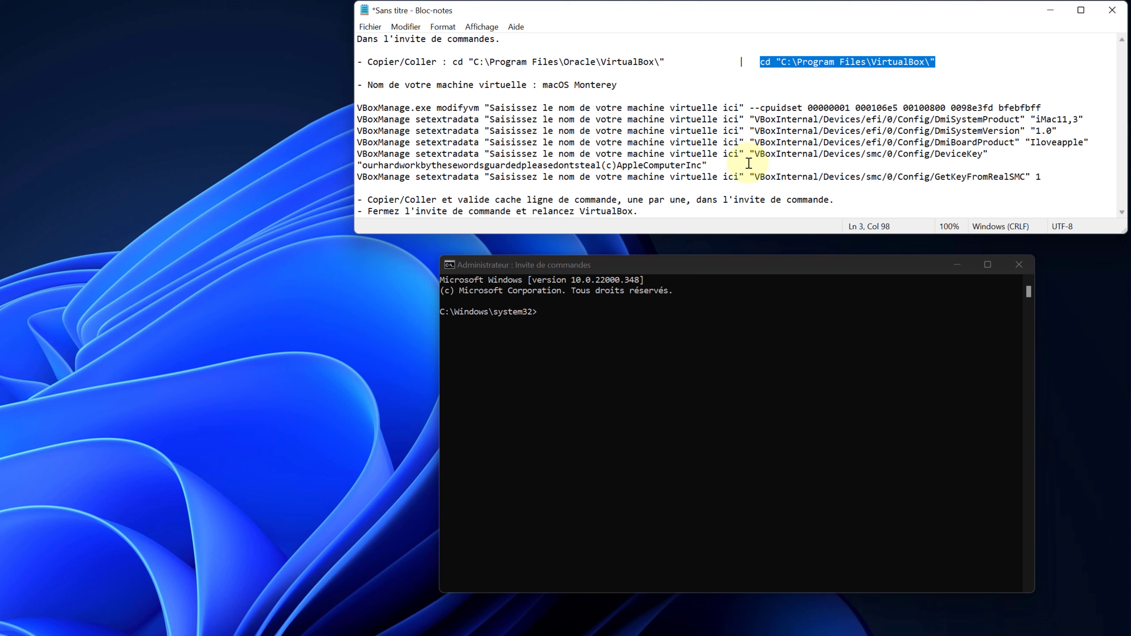
click(558, 317)
text(cd "C:\Program Files\VirtualBox\")
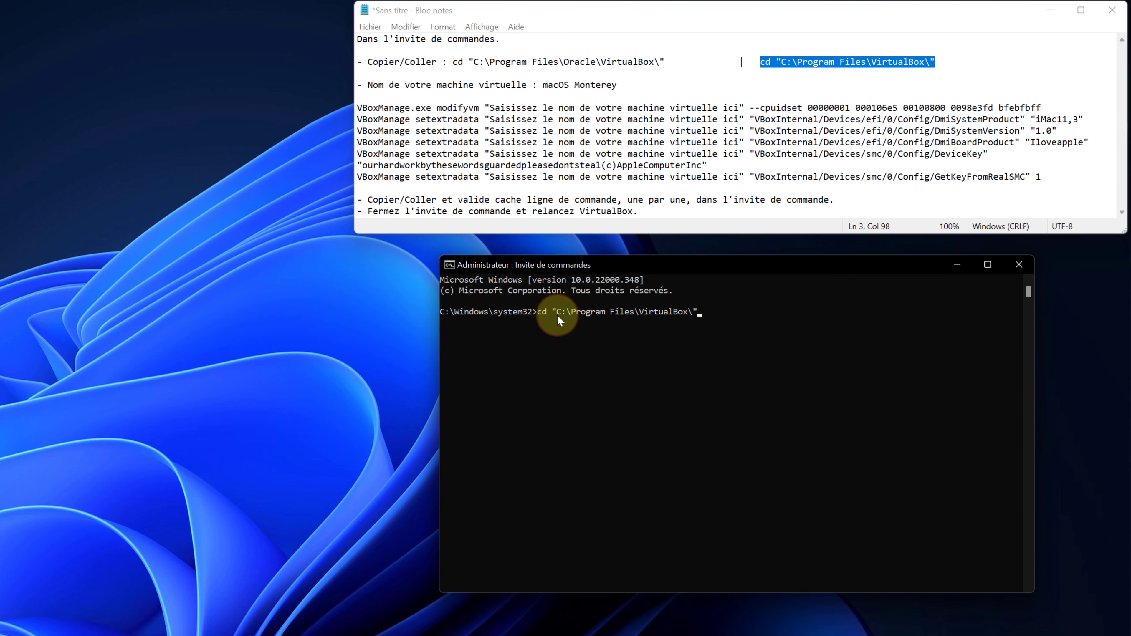
key(Return)
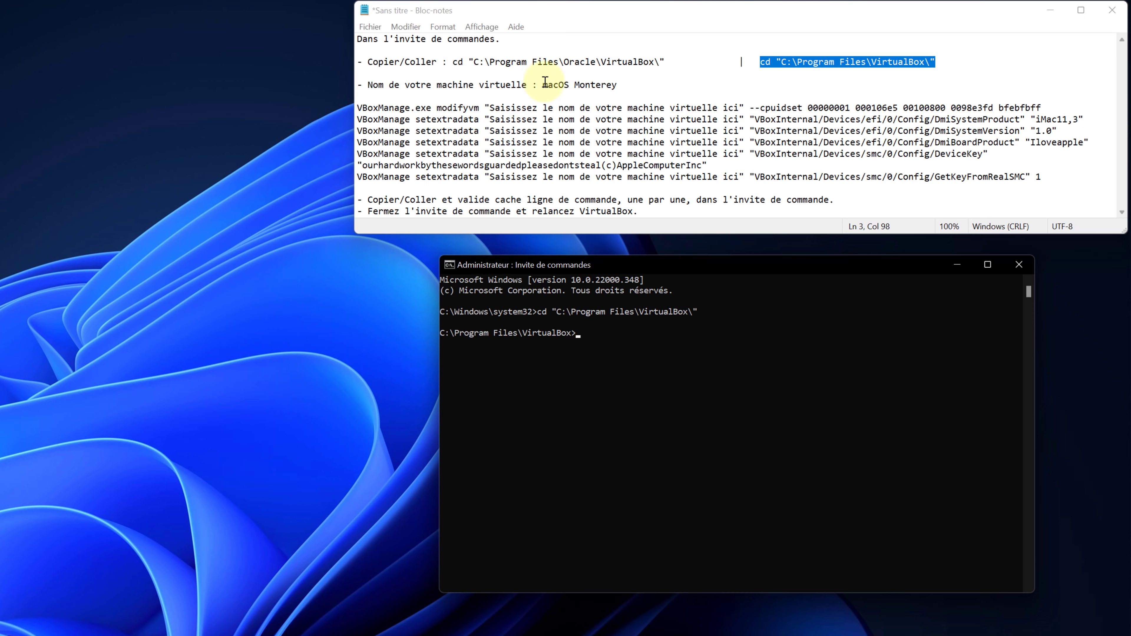
Copy 'macOS Monterey' and paste it over the name placeholders on the modifyvm line and lines 8–9.
drag(543, 84, 617, 85)
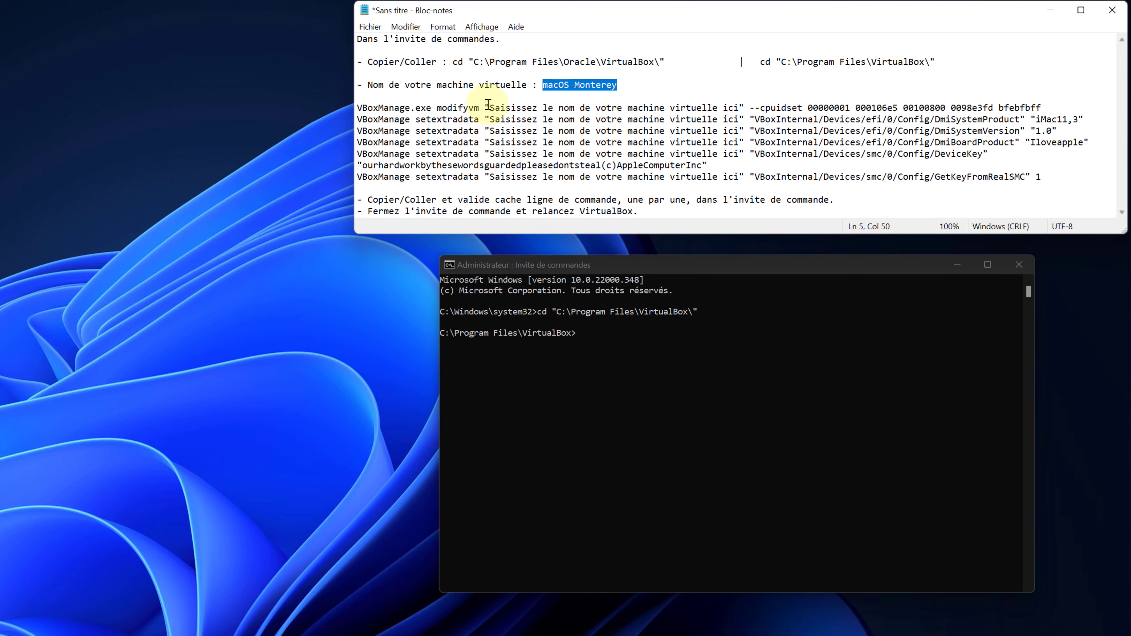
drag(490, 107, 738, 108)
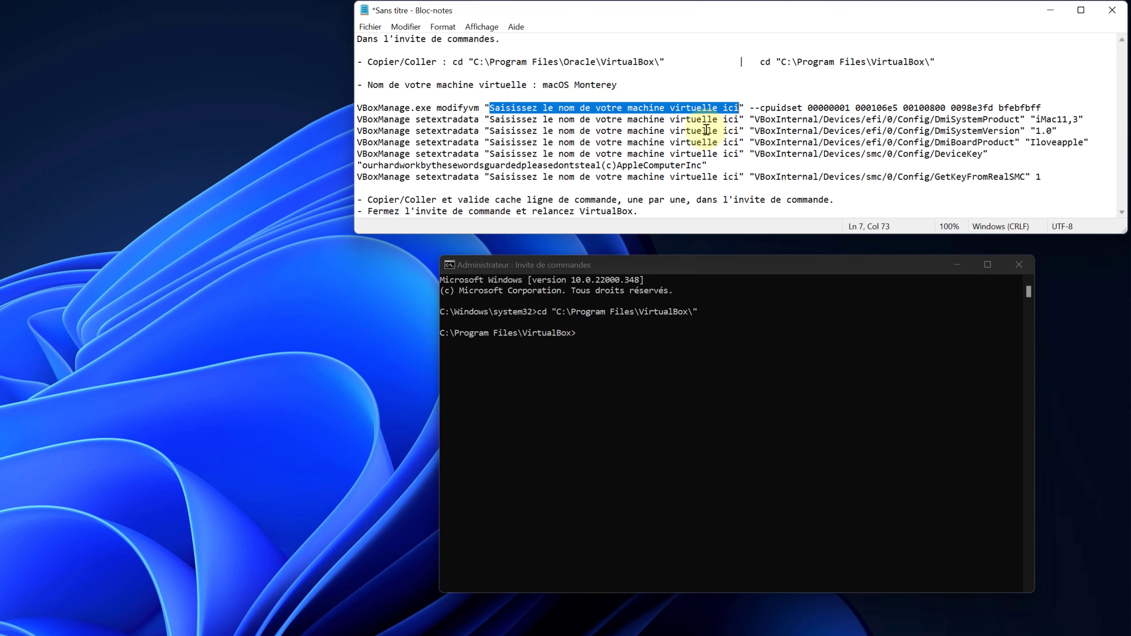
text(macOS Monterey)
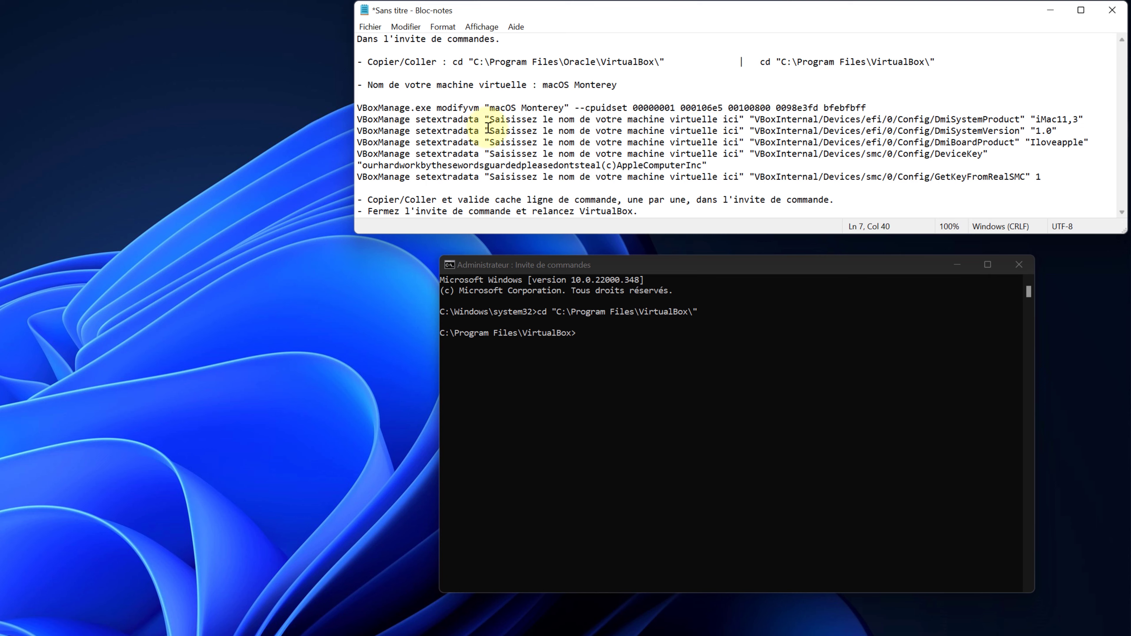
drag(492, 116, 735, 120)
text(macOS Monterey)
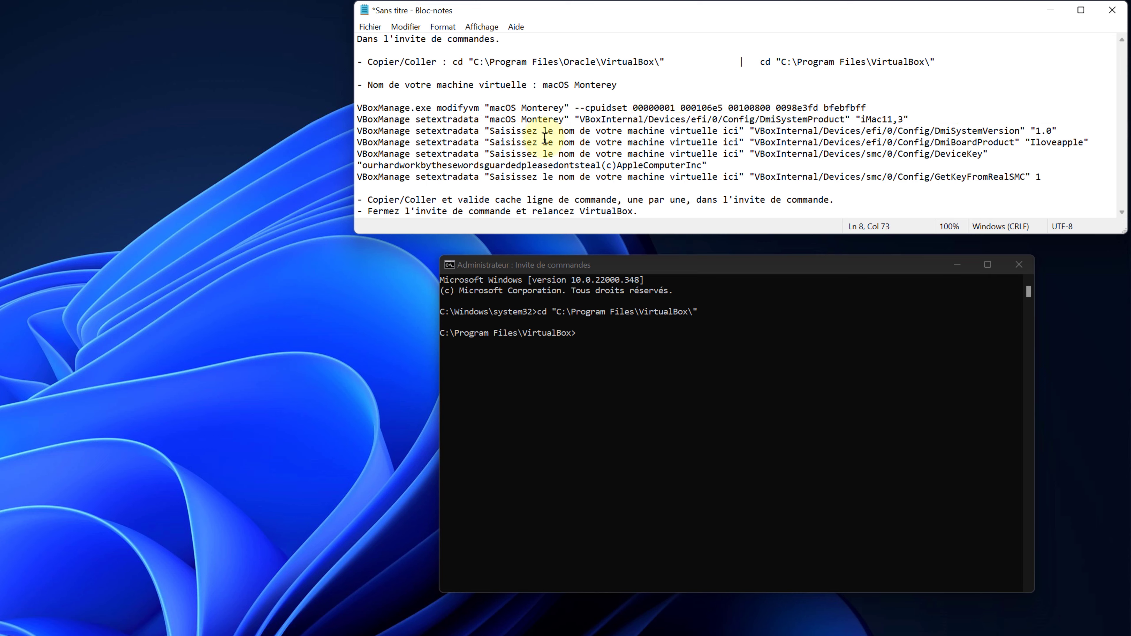
drag(490, 129, 722, 129)
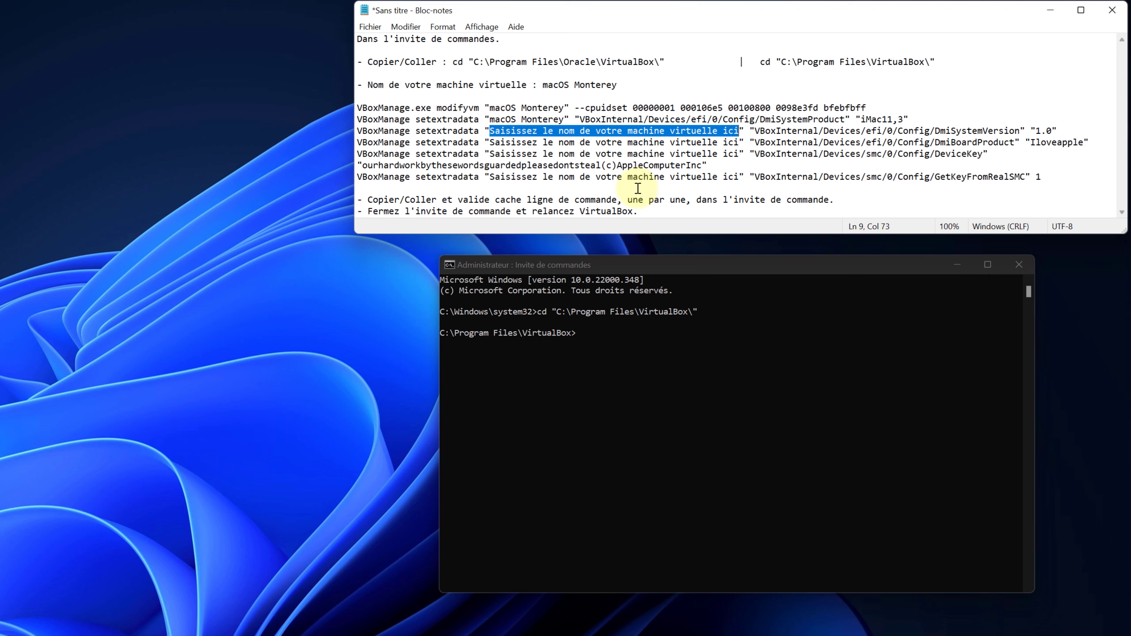
text(macOS Monterey)
Replace the name placeholders on lines 10, 11 and 12 with 'macOS Monterey'.
drag(491, 142, 736, 142)
text(macOS Monterey)
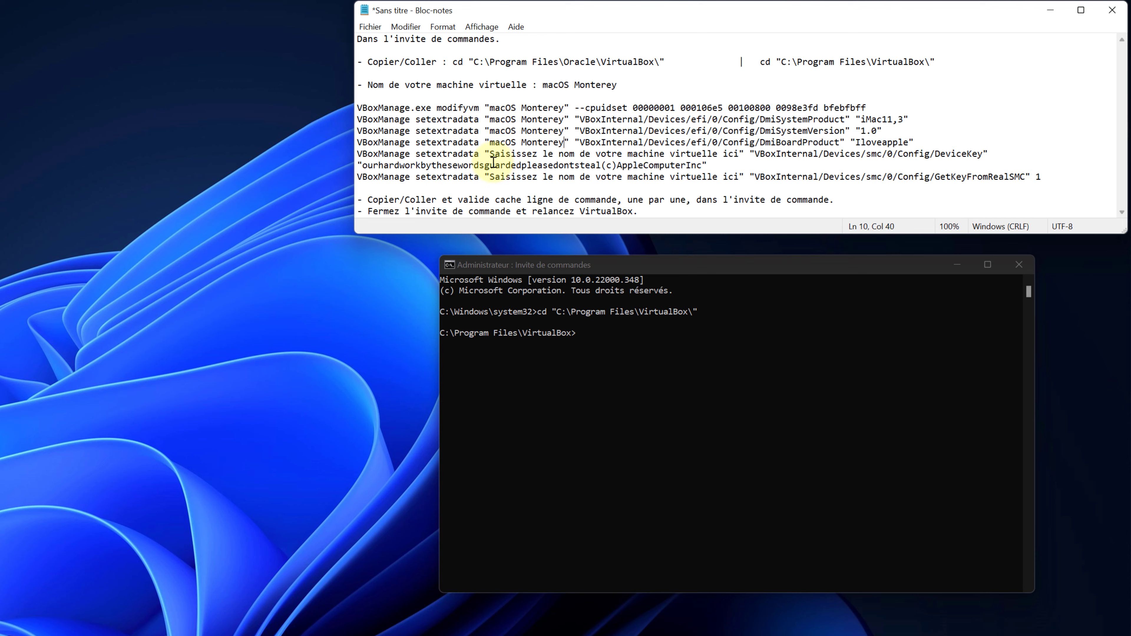
drag(491, 154, 741, 153)
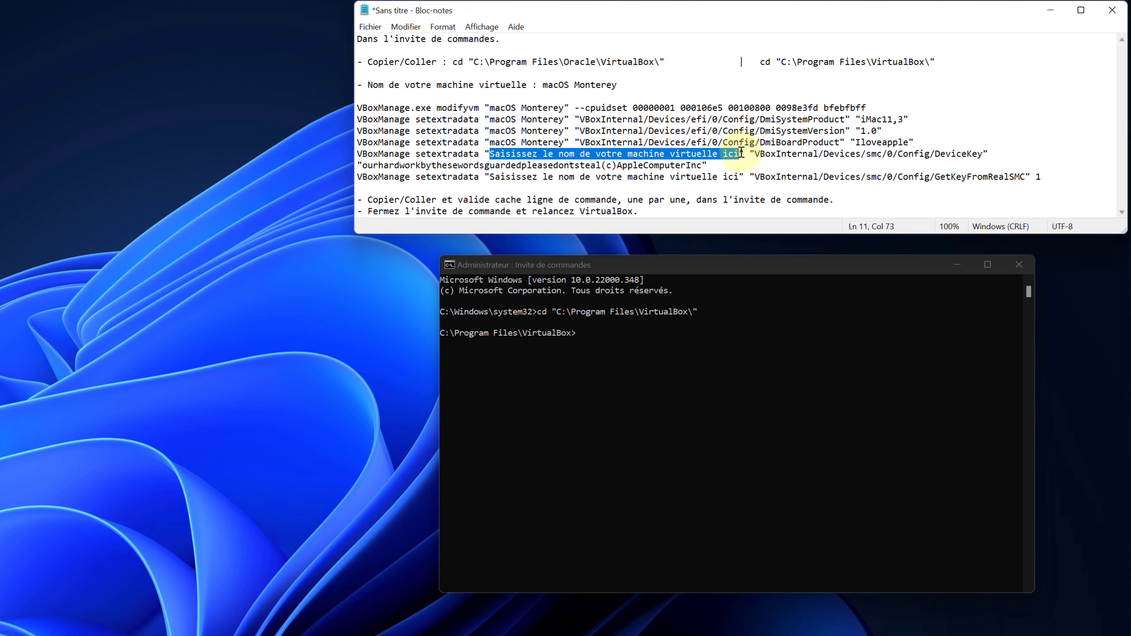
text(macOS Monterey)
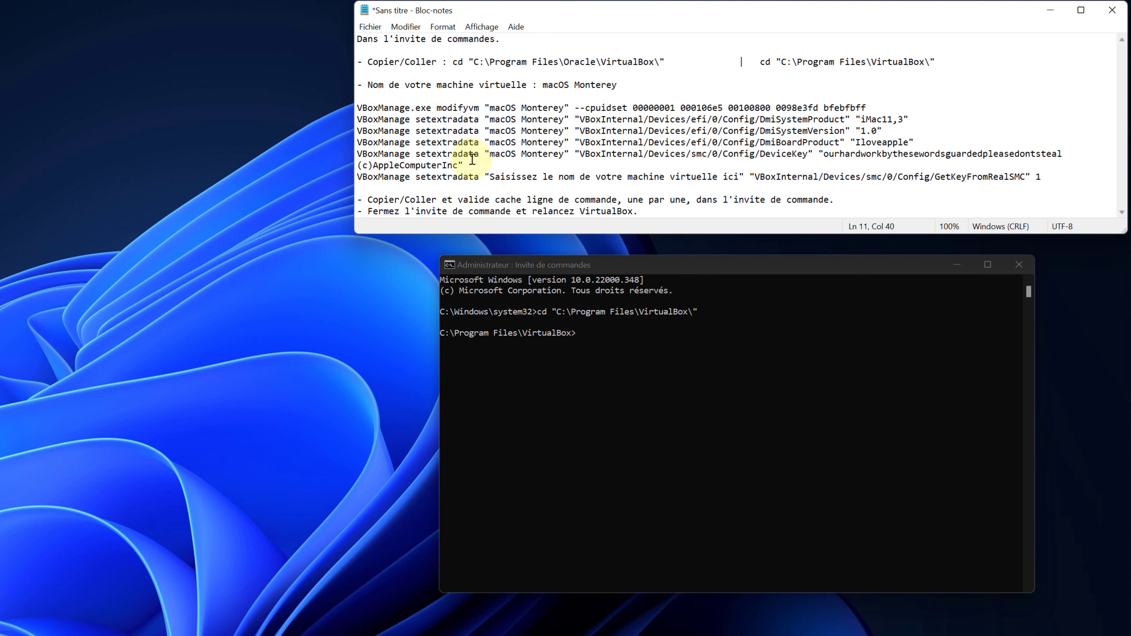
drag(491, 177, 738, 173)
text(macOS Monterey)
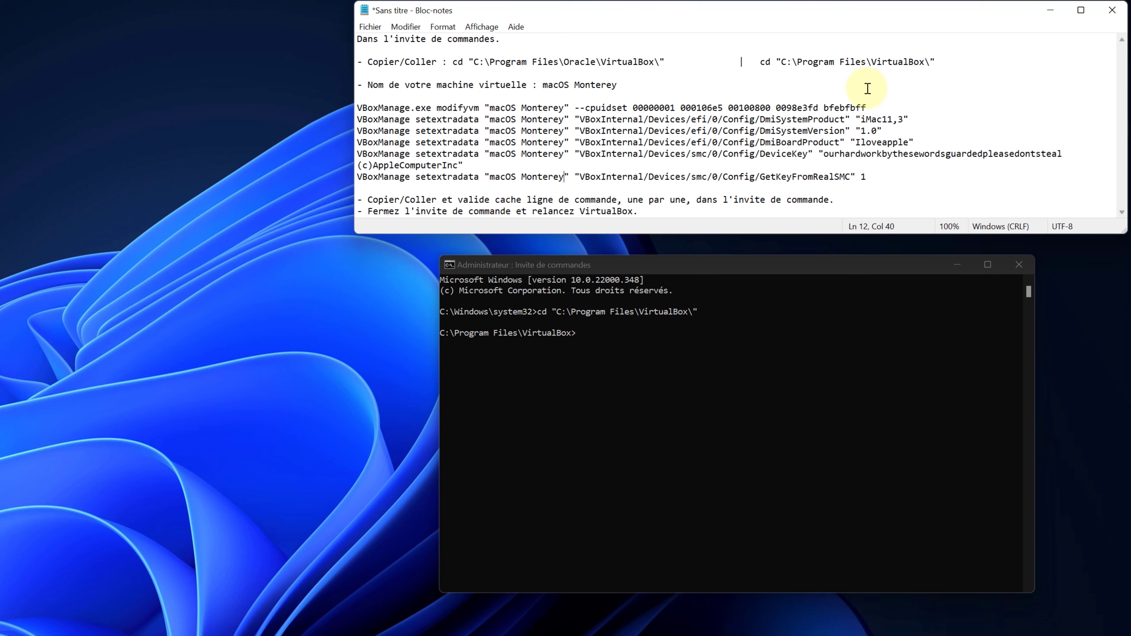
Run the VBoxManage cpuidset, DmiSystemProduct and DmiSystemVersion commands in Command Prompt.
drag(867, 108, 352, 105)
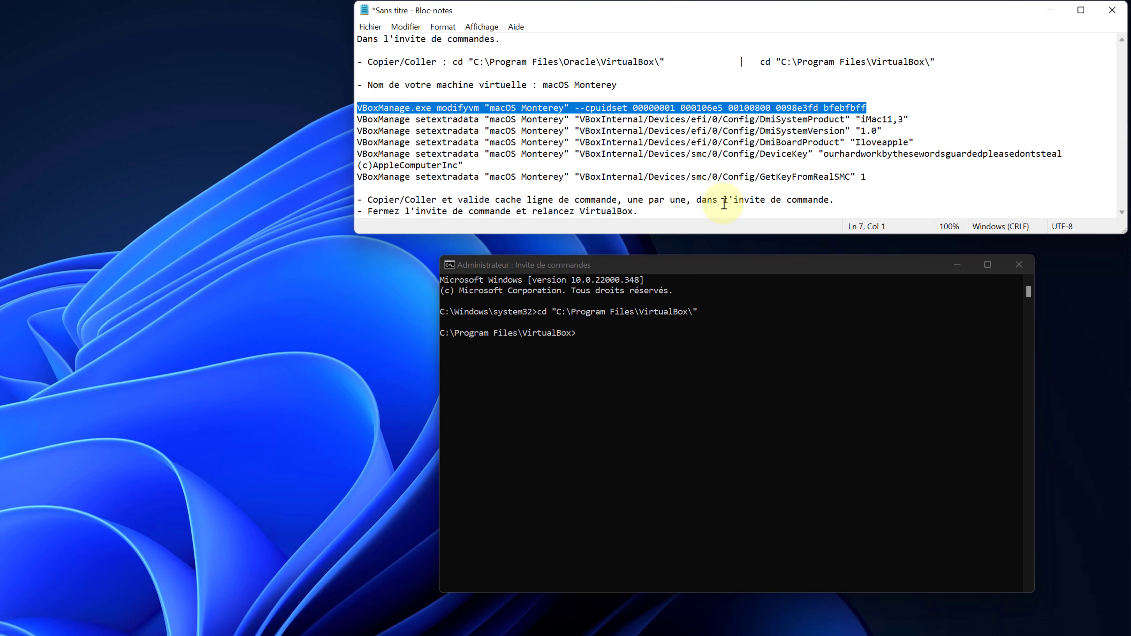
click(613, 342)
right_click(614, 343)
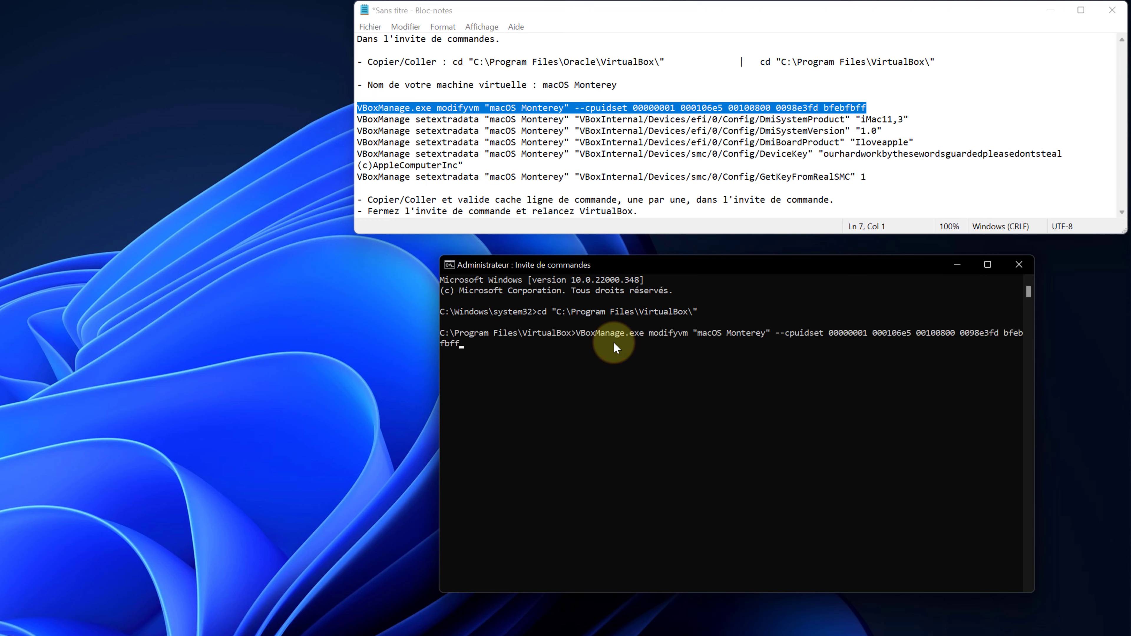
key(Return)
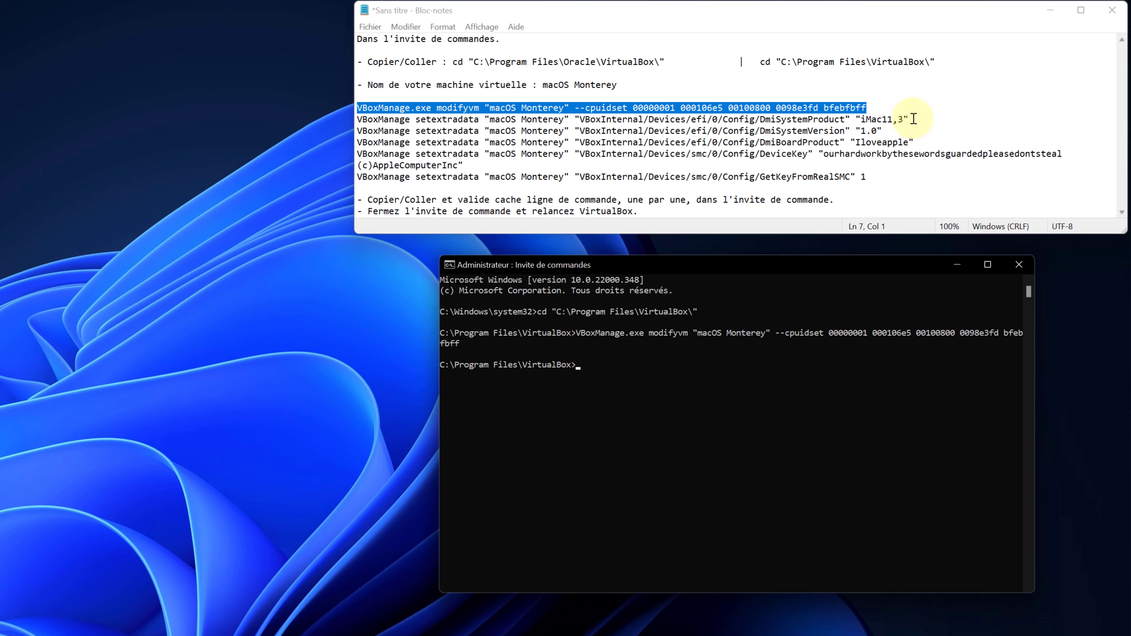
drag(913, 119, 352, 119)
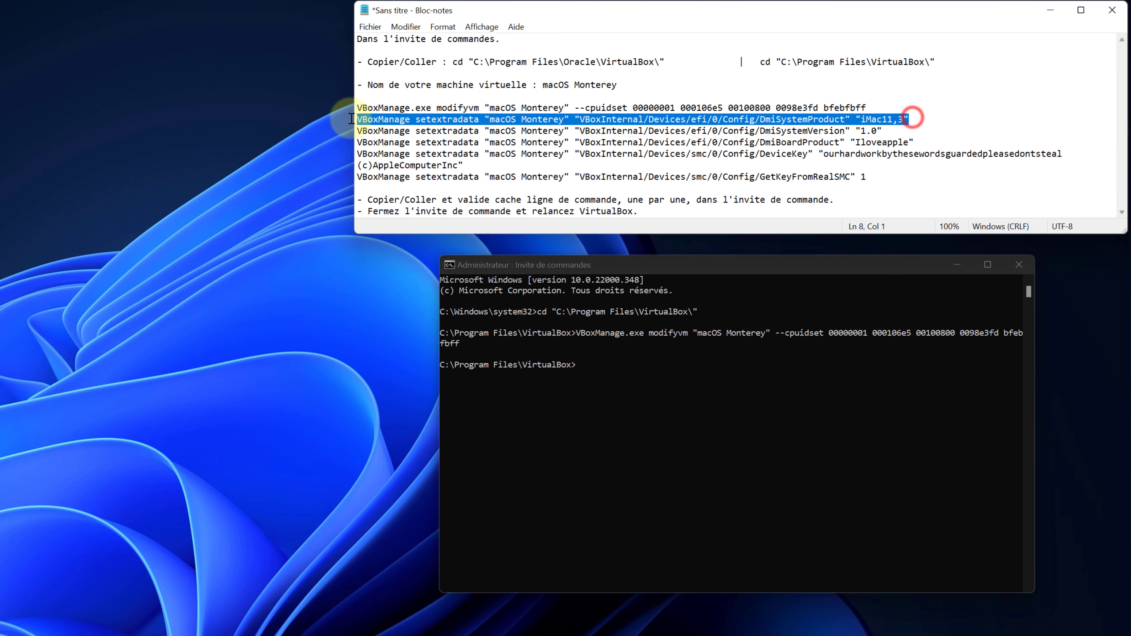
key(ctrl+c)
right_click(612, 362)
key(Return)
drag(882, 131, 339, 135)
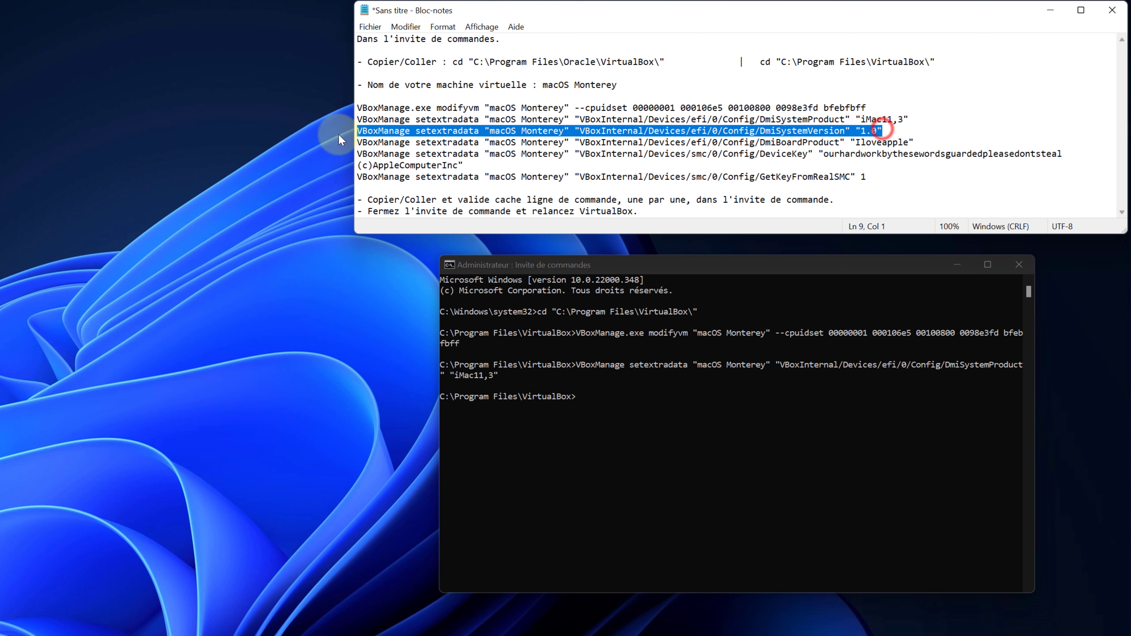
key(ctrl+c)
right_click(586, 396)
key(Return)
Run the DmiBoardProduct, DeviceKey and GetKeyFromRealSMC commands, then close Command Prompt.
drag(917, 141, 356, 143)
key(ctrl+c)
right_click(614, 432)
key(Return)
drag(467, 164, 358, 154)
key(ctrl+c)
right_click(600, 466)
key(Return)
drag(868, 178, 357, 177)
key(ctrl+c)
right_click(602, 491)
key(Return)
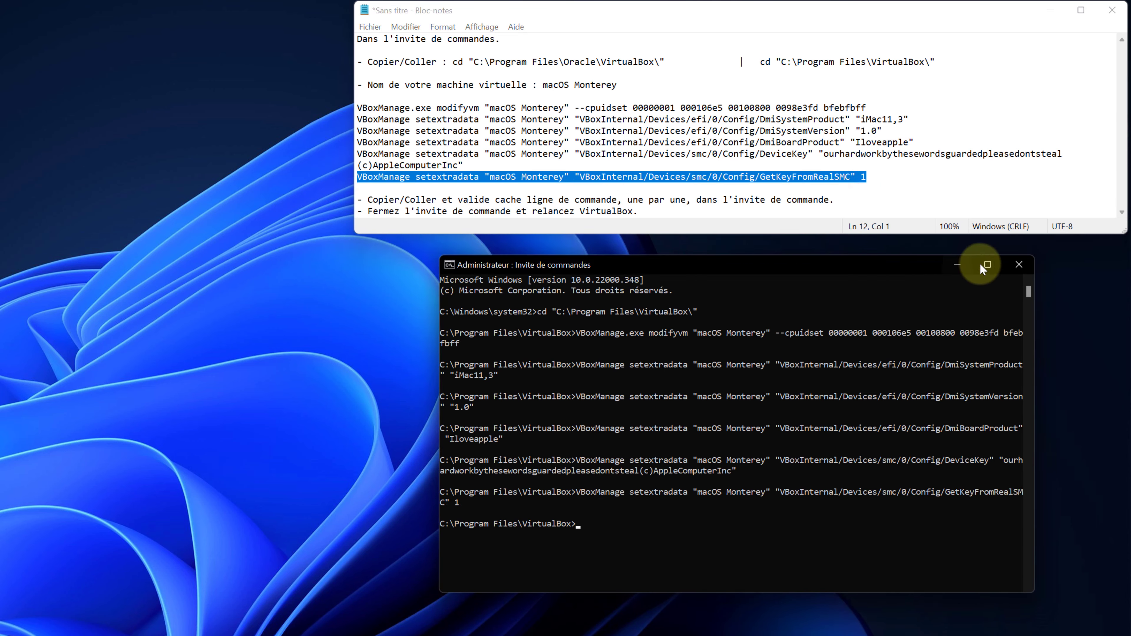
click(1017, 266)
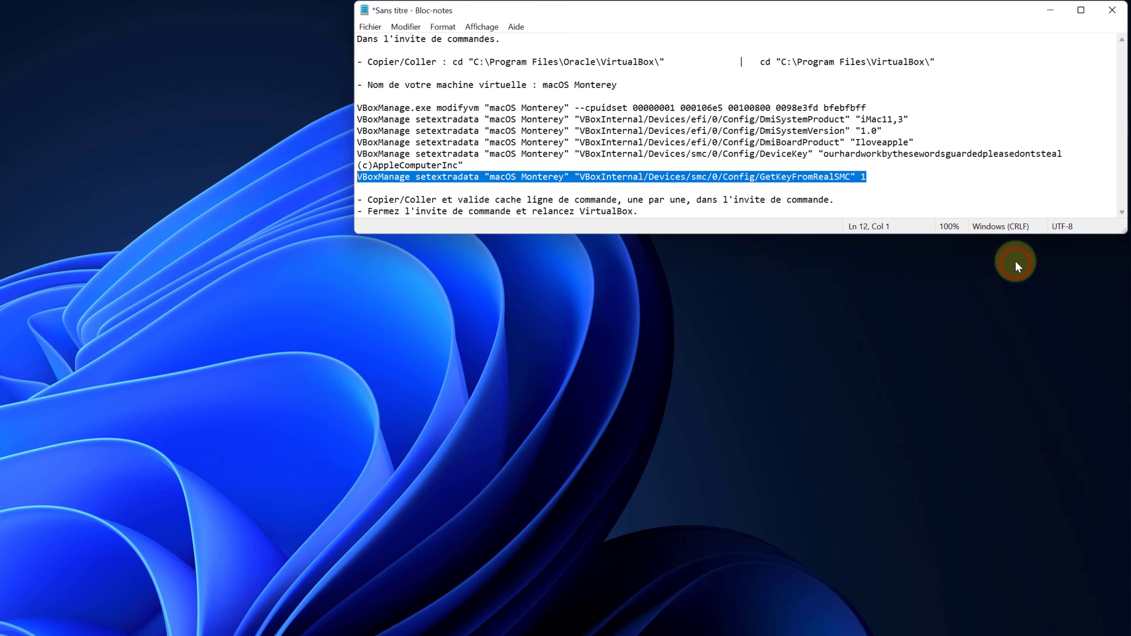
Close Notepad without saving, start the macOS Monterey VM, and dismiss the keyboard-capture notice.
click(1112, 10)
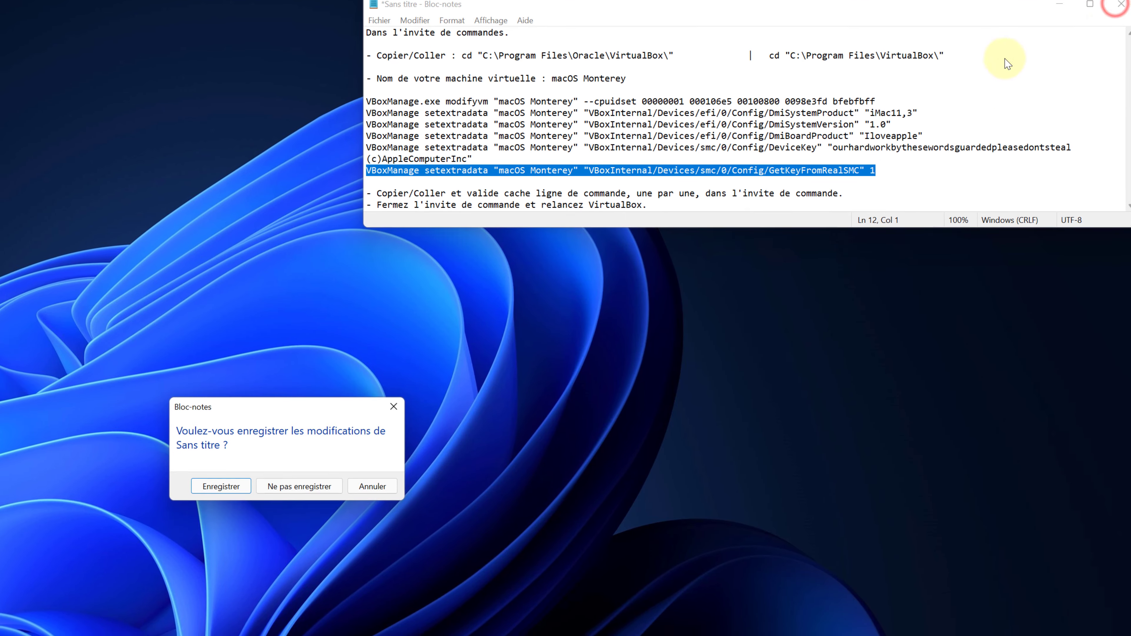
click(299, 486)
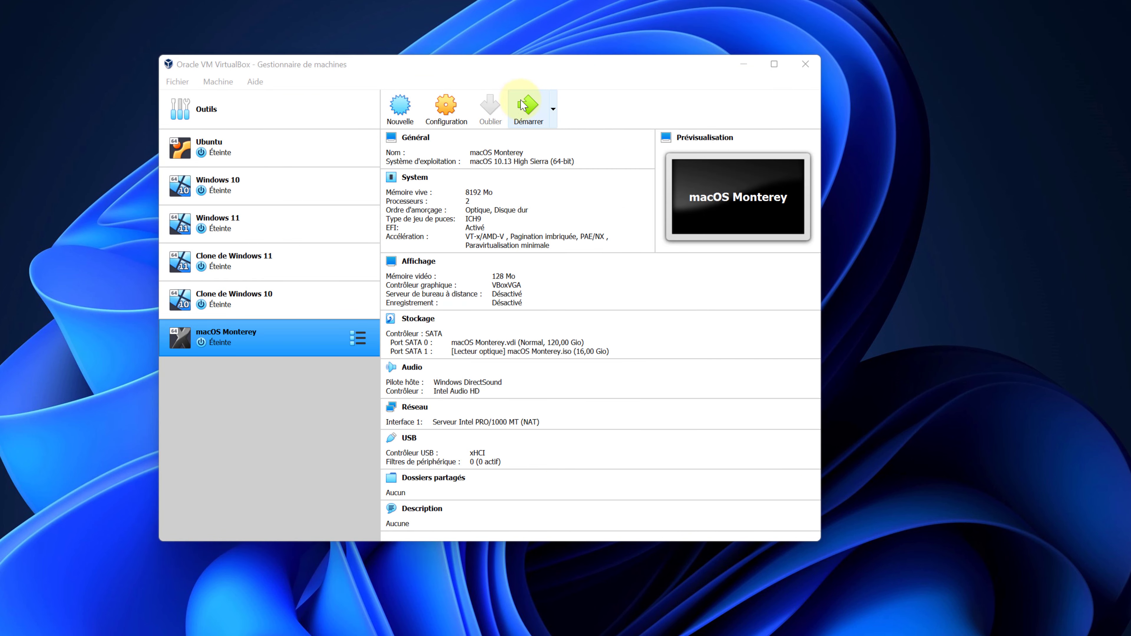
click(524, 110)
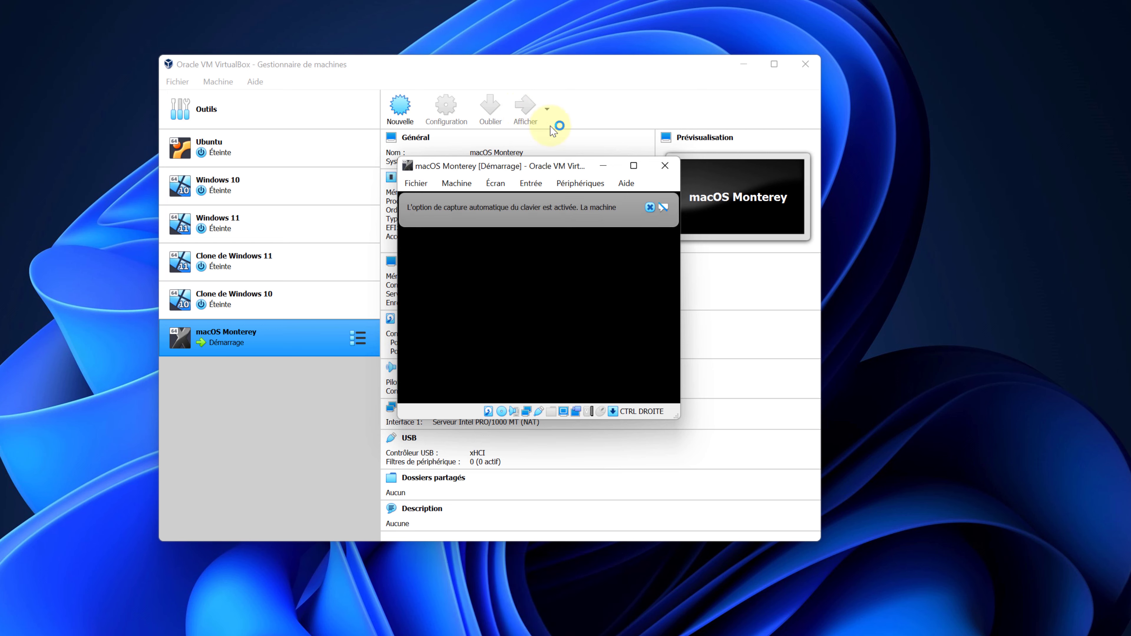
click(650, 208)
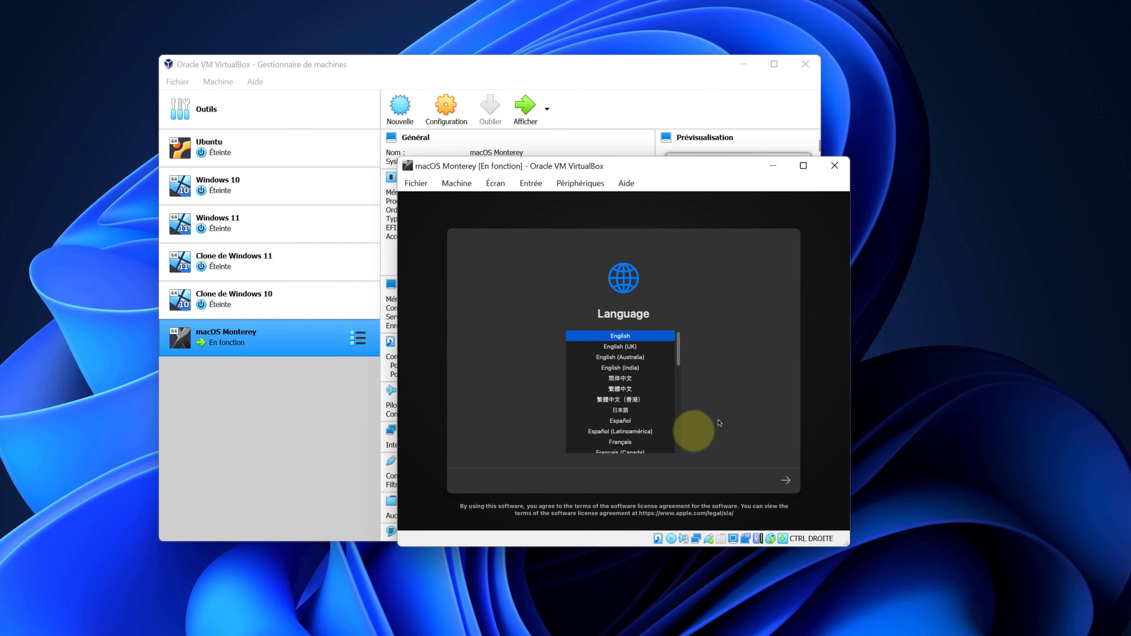
Choose Français as the setup language and pick Utilitaire de disque in Recovery.
click(610, 443)
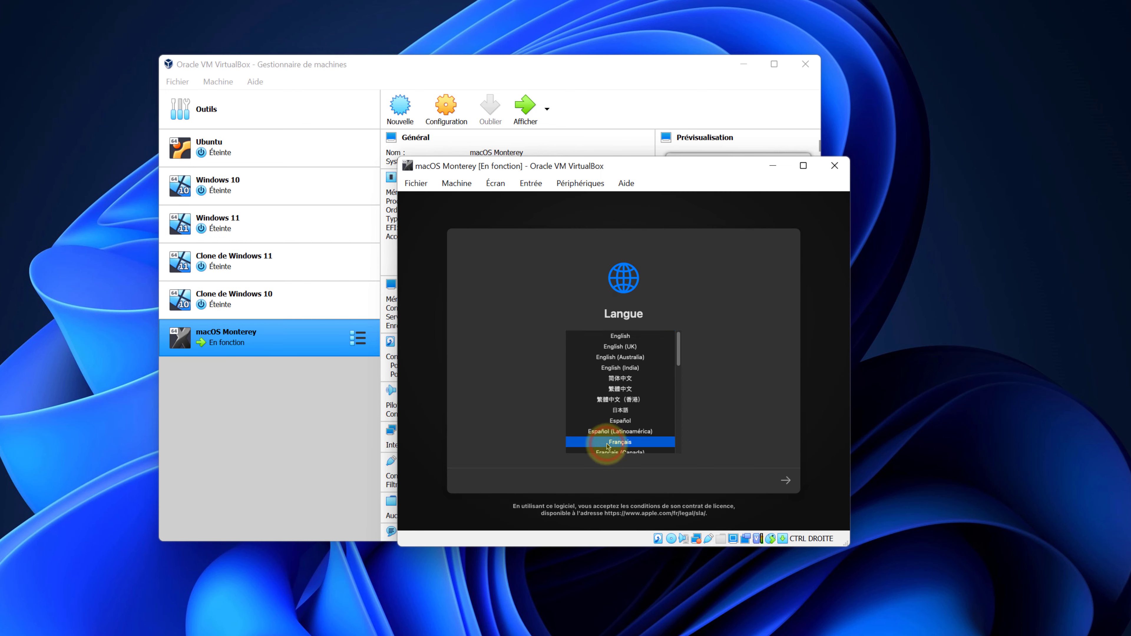
click(785, 481)
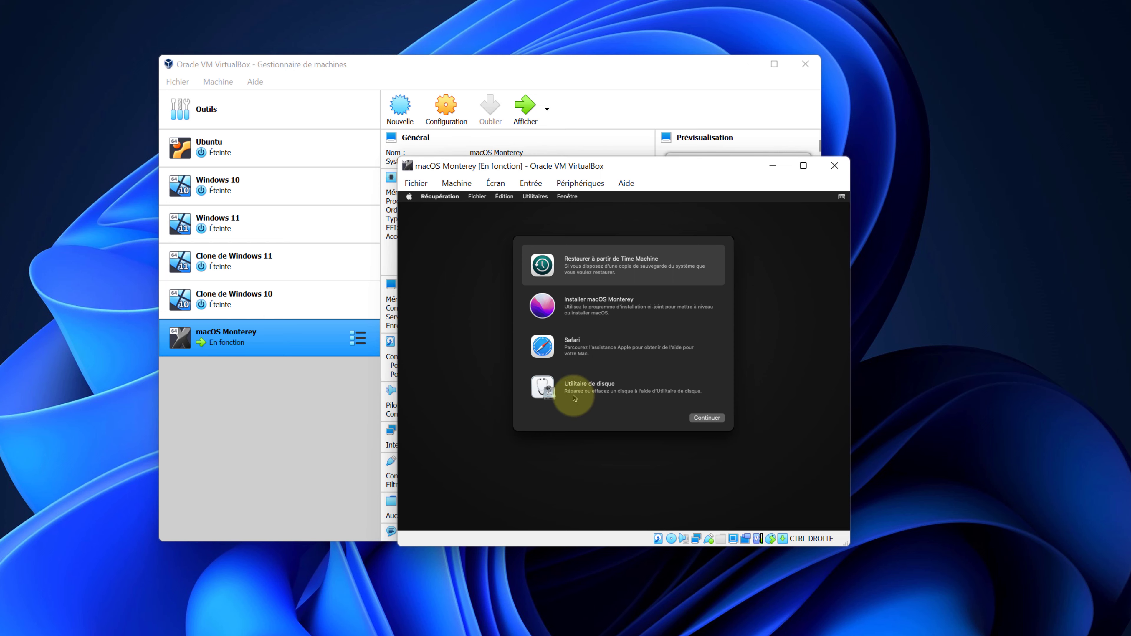
click(579, 386)
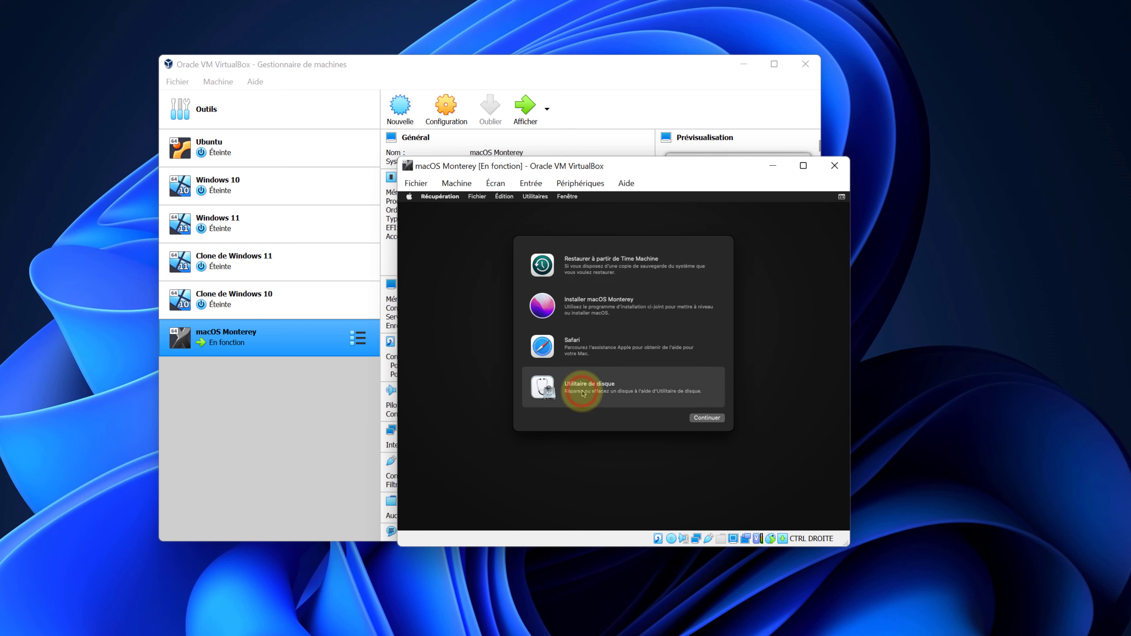
Erase the VBOX HARDDISK Media disk as an APFS volume named MacOS in Disk Utility.
click(708, 419)
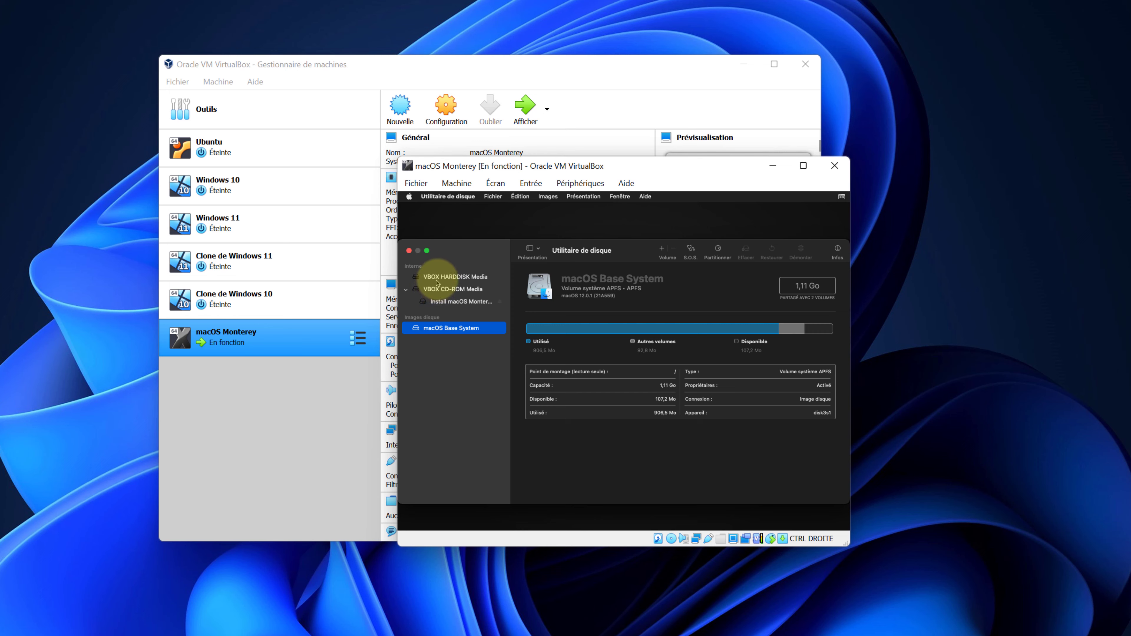
click(460, 281)
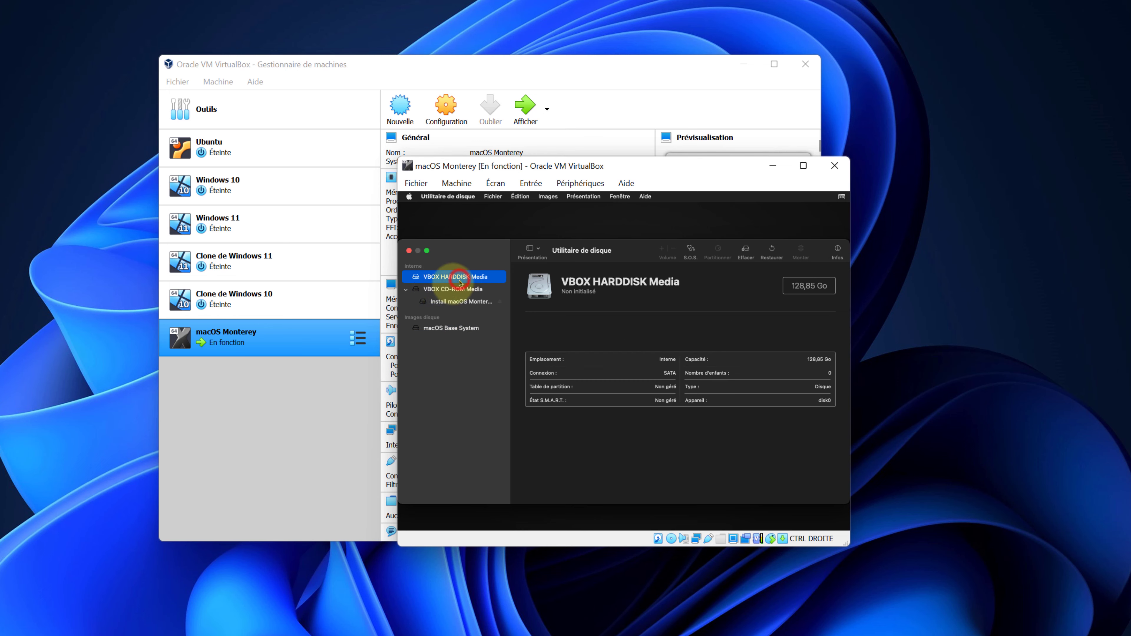
click(744, 252)
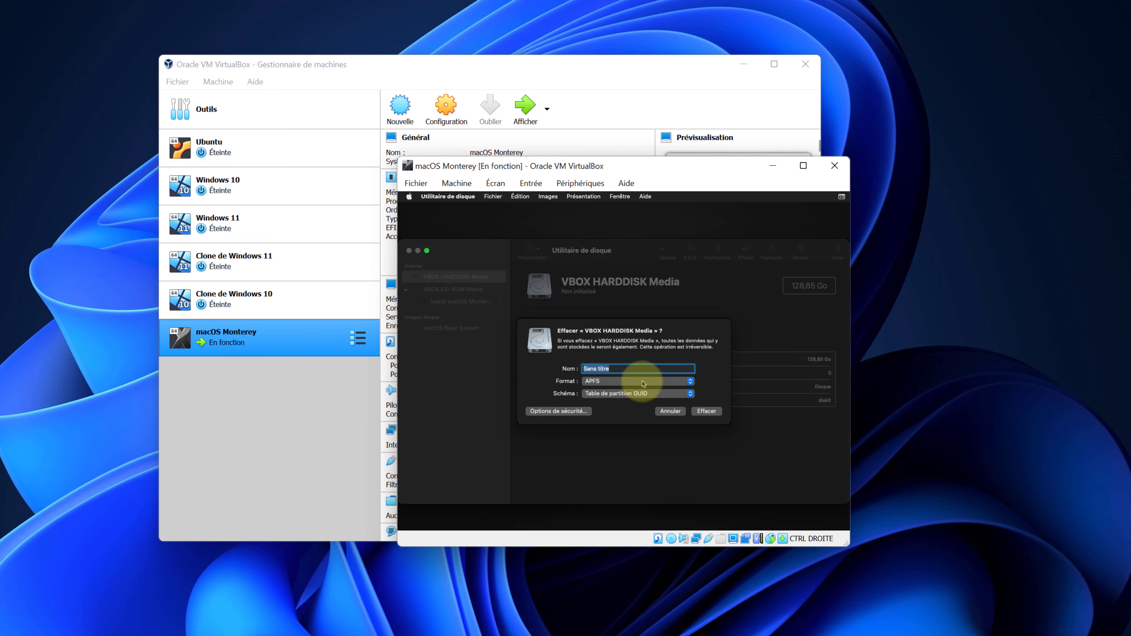
text(MacOS)
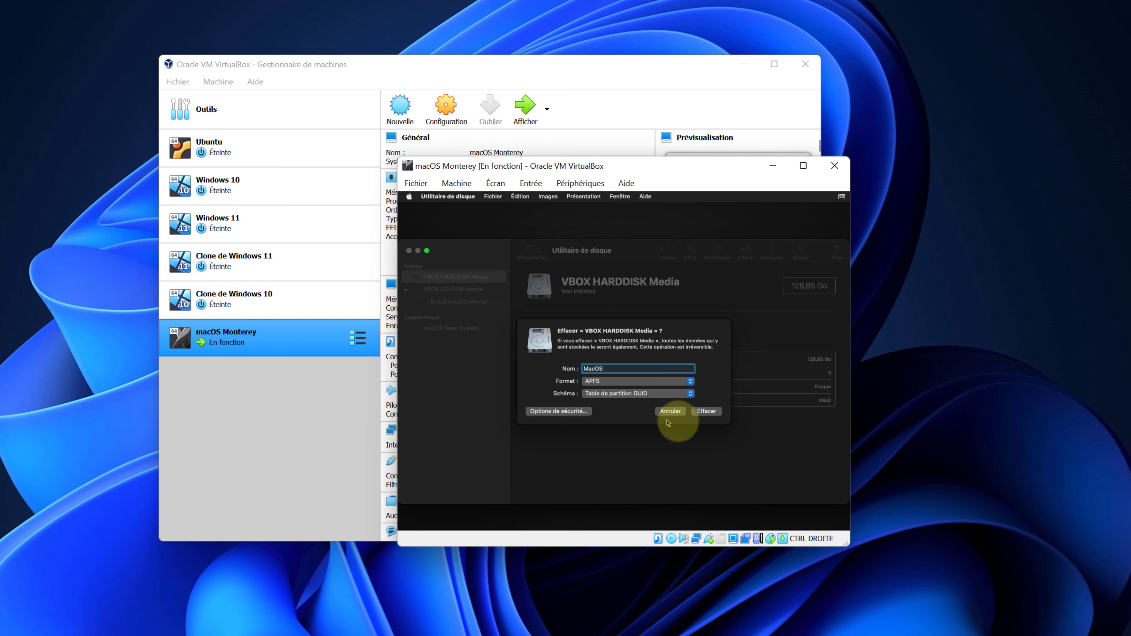
click(705, 412)
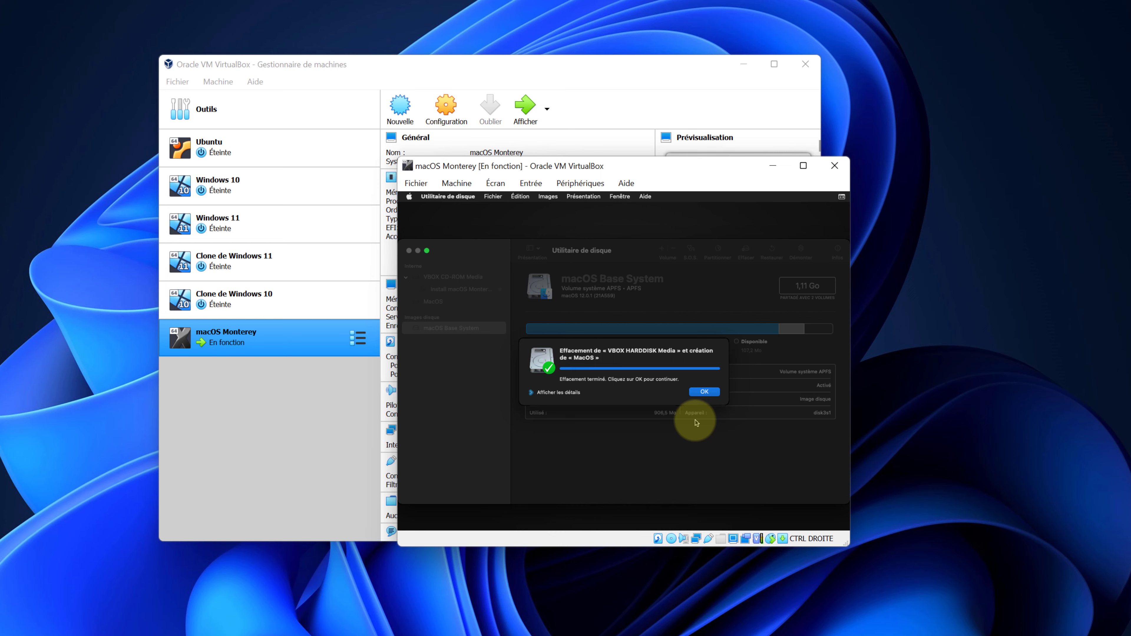
click(704, 392)
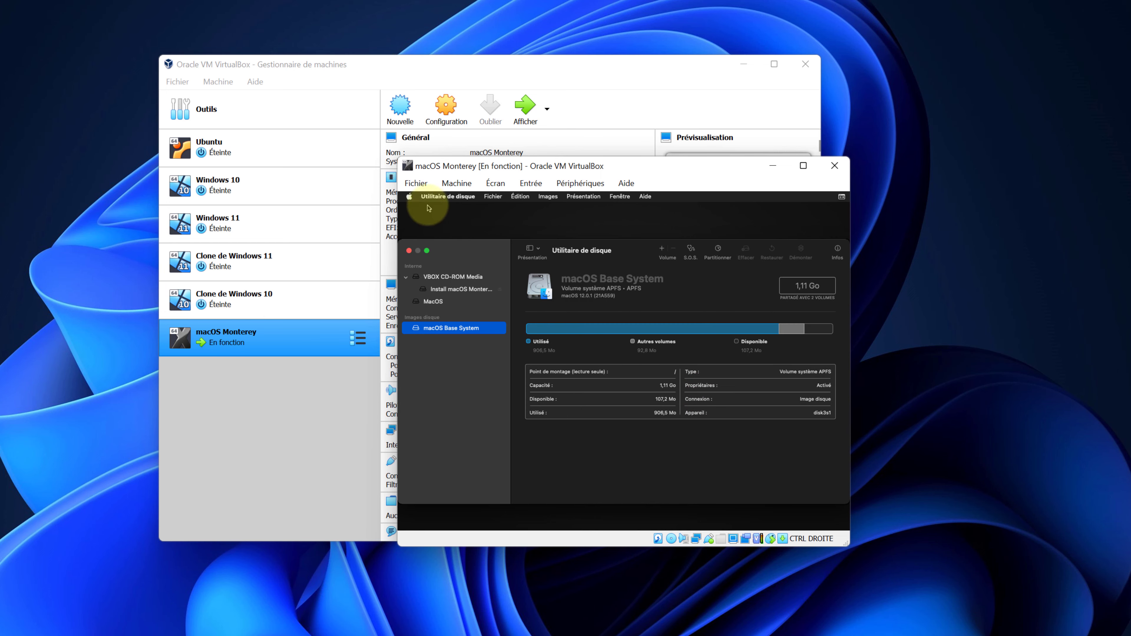
click(436, 196)
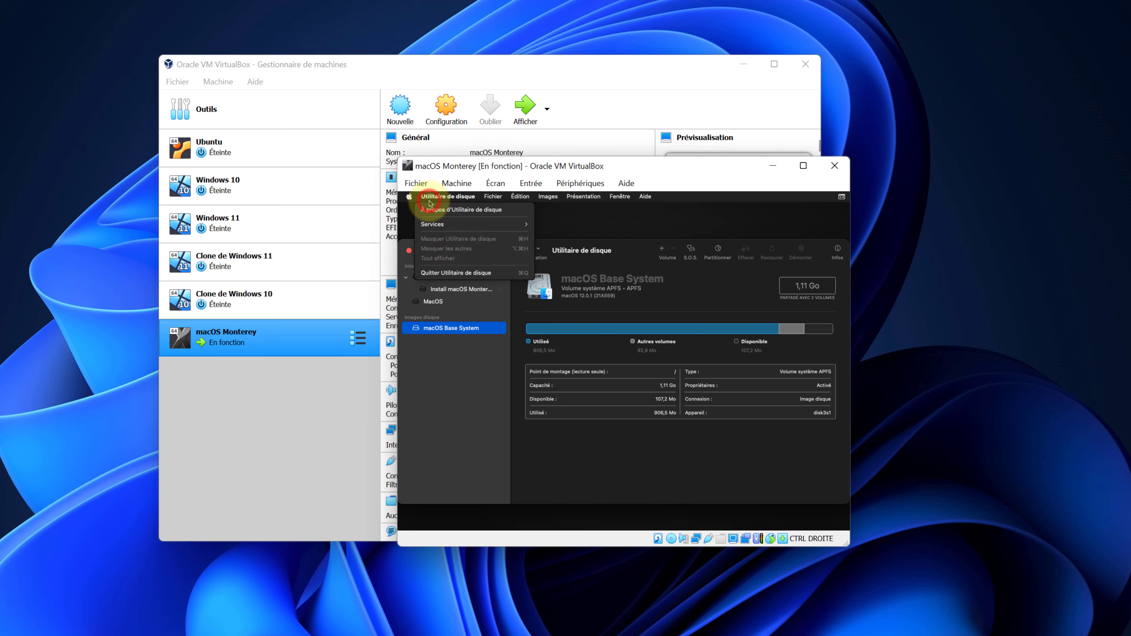
Quit Disk Utility, launch Installer macOS Monterey, accept the licence, and install onto MacOS.
click(451, 276)
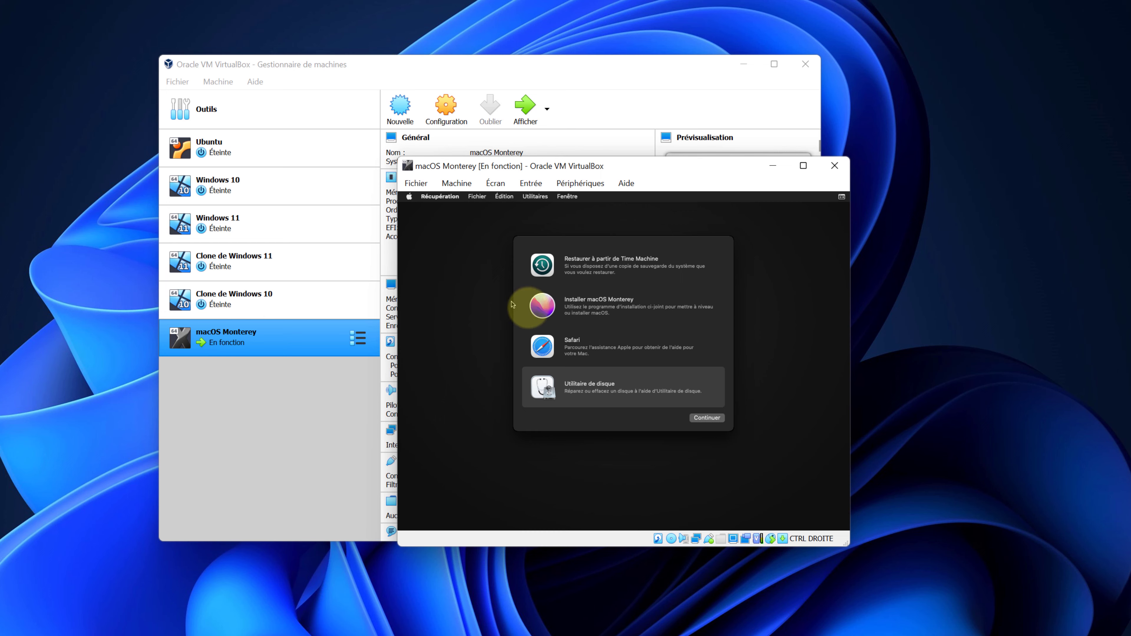
click(592, 315)
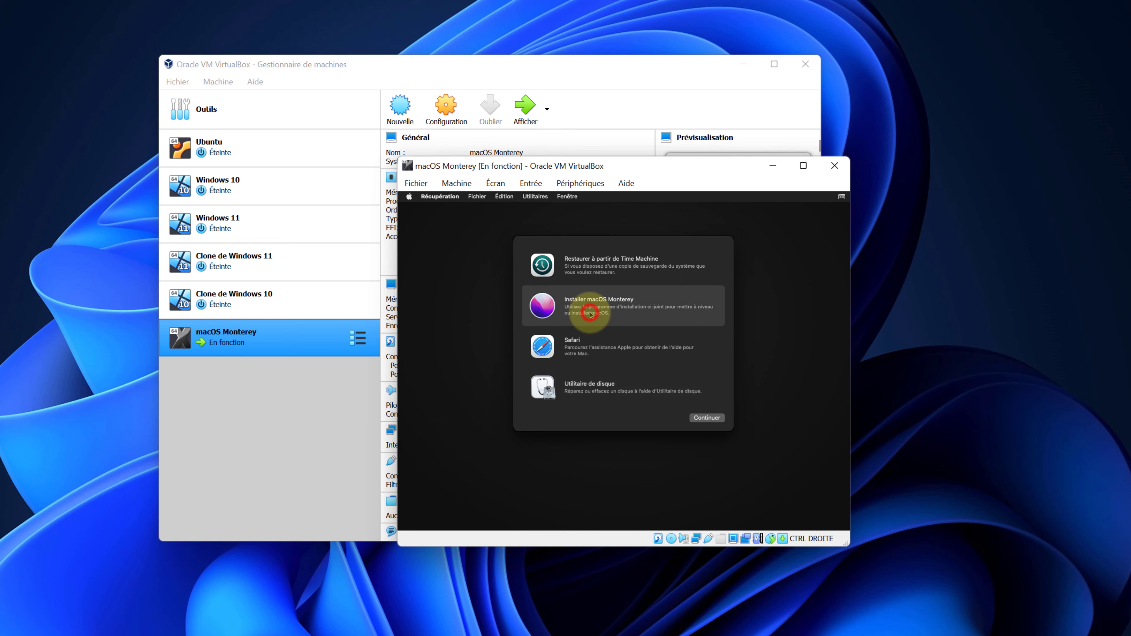
click(696, 420)
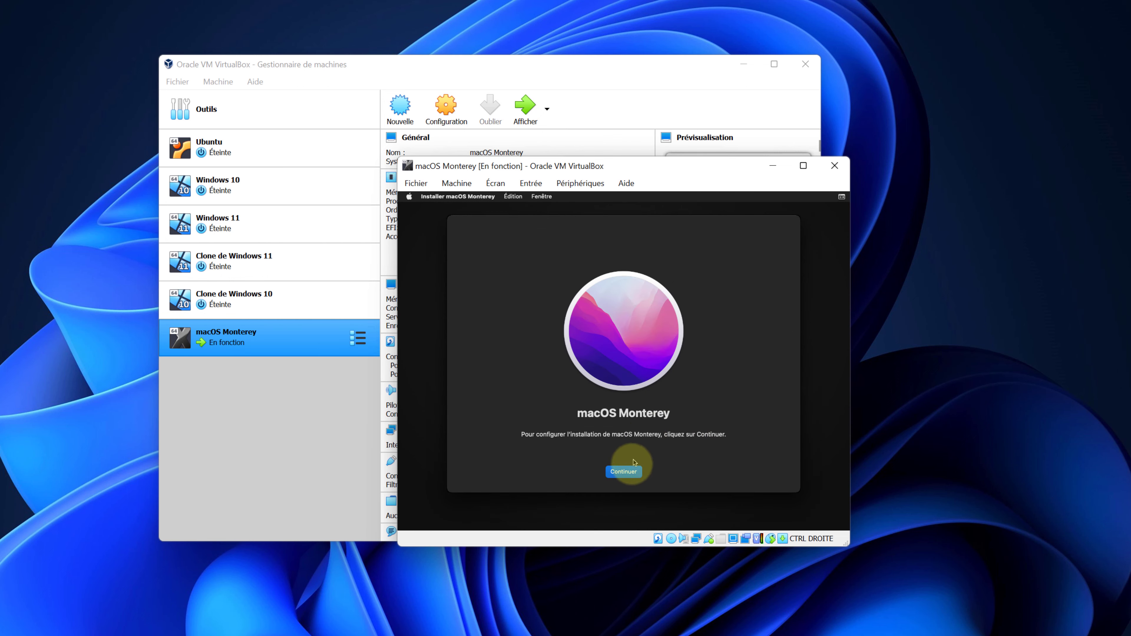
click(624, 476)
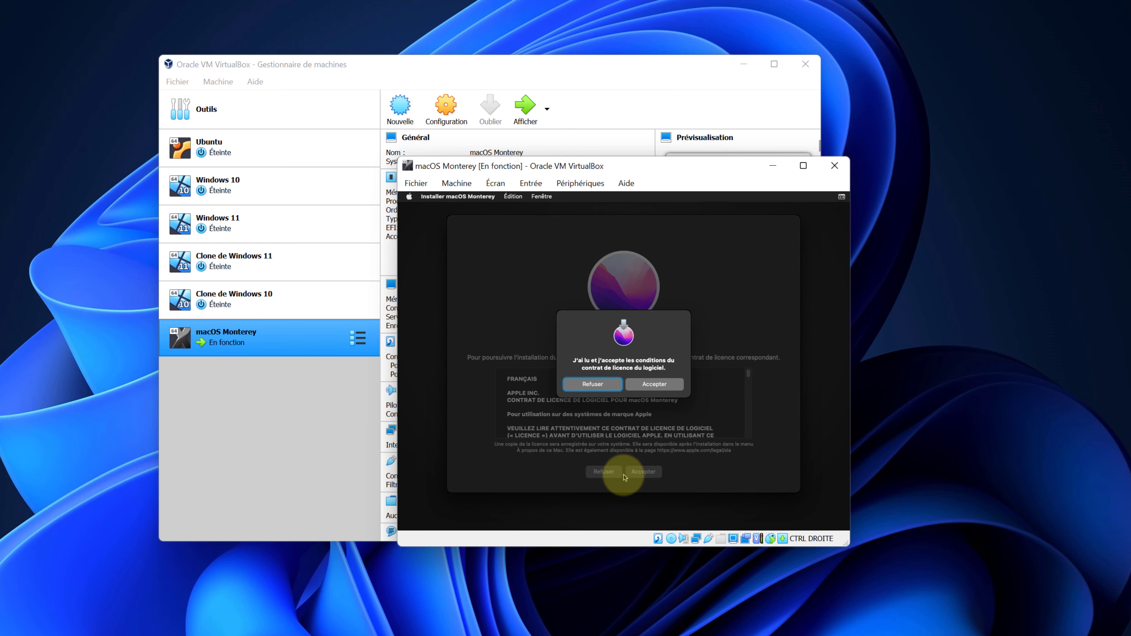
click(646, 384)
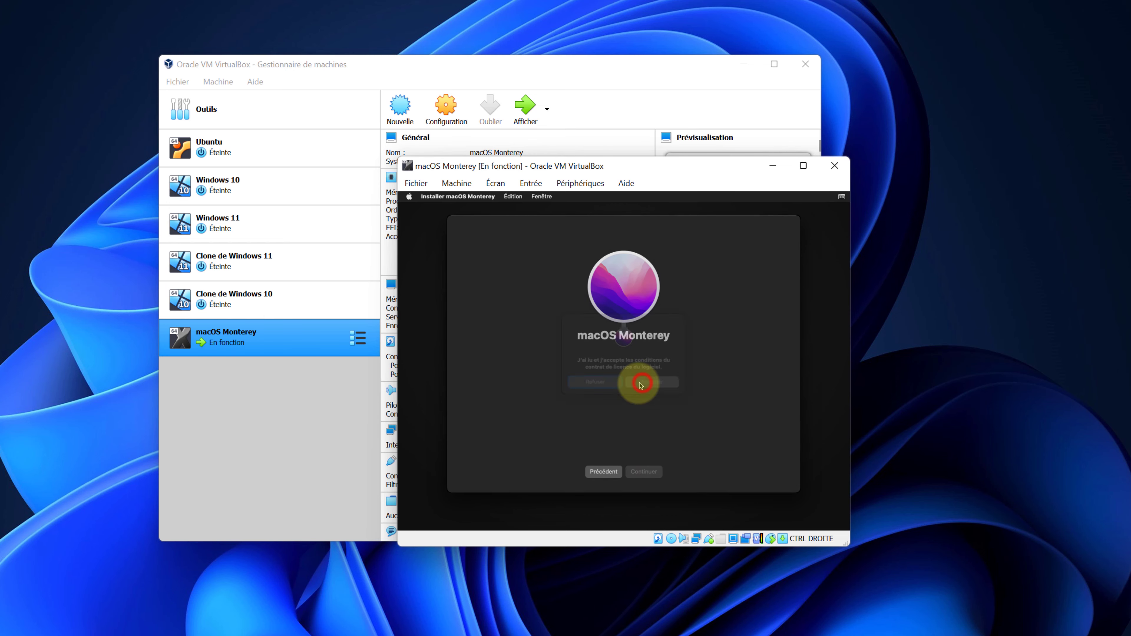
click(617, 405)
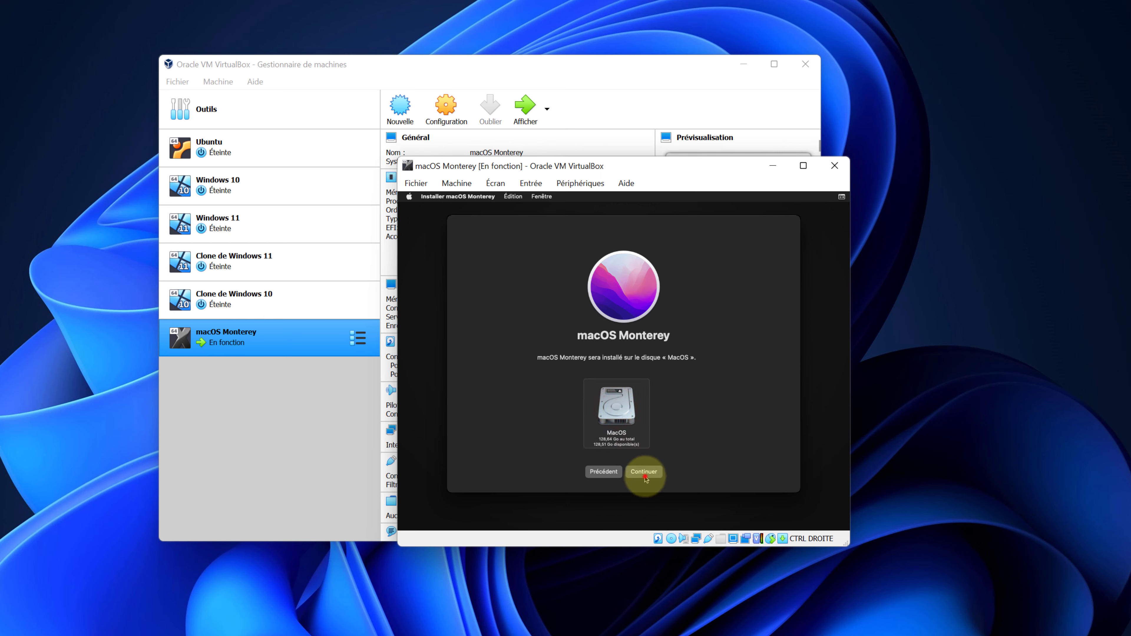
click(645, 473)
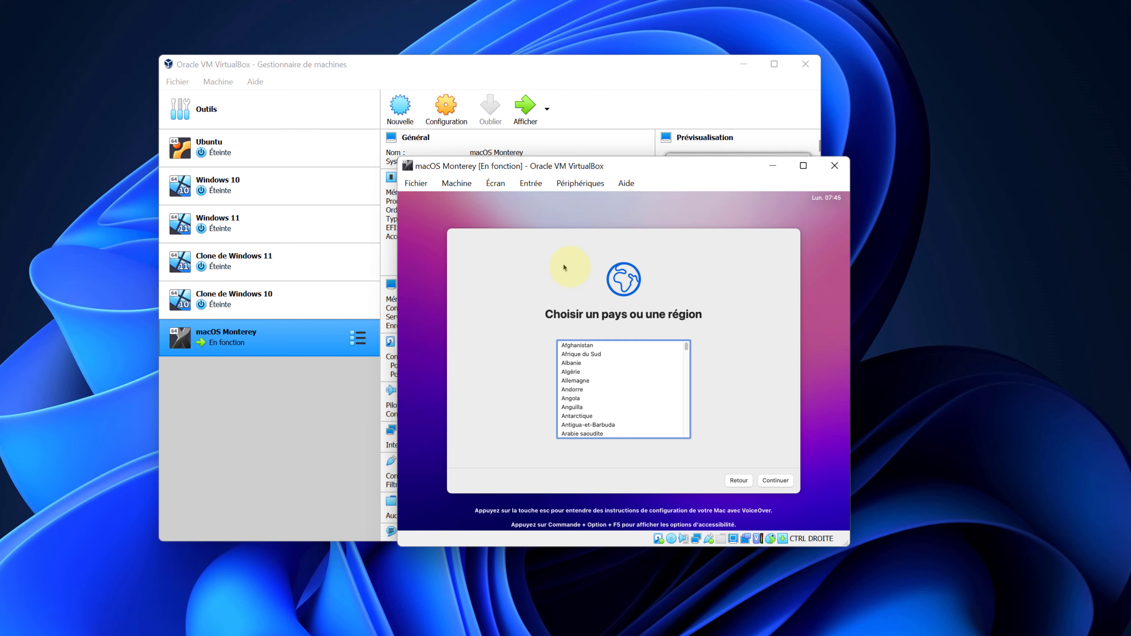
Set the country to France and accept the suggested French languages.
click(558, 289)
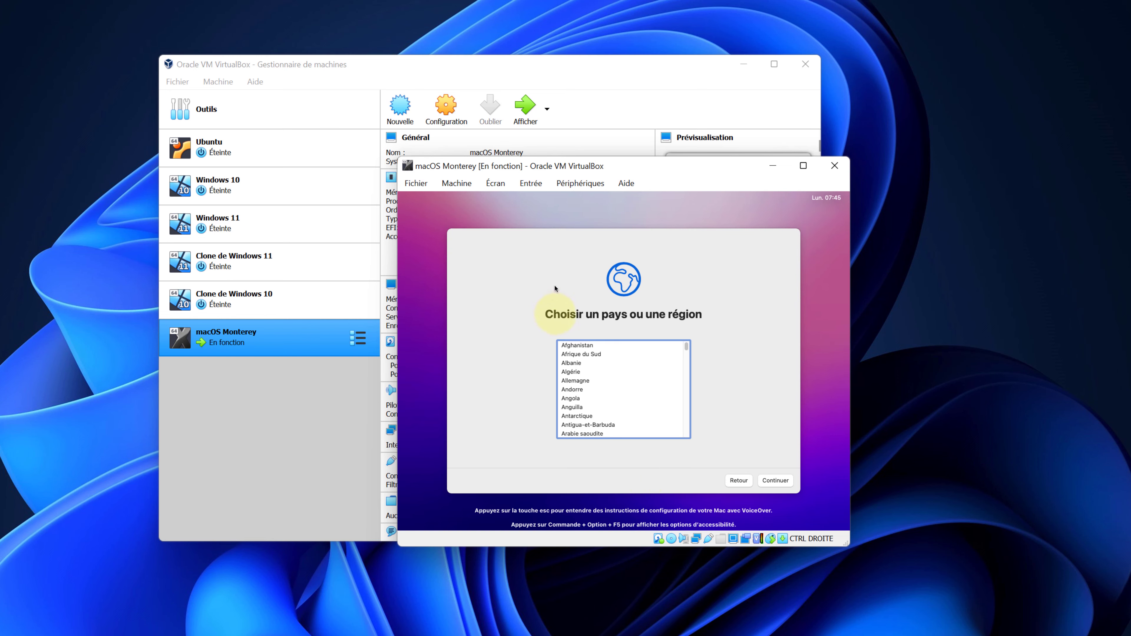
text(fin)
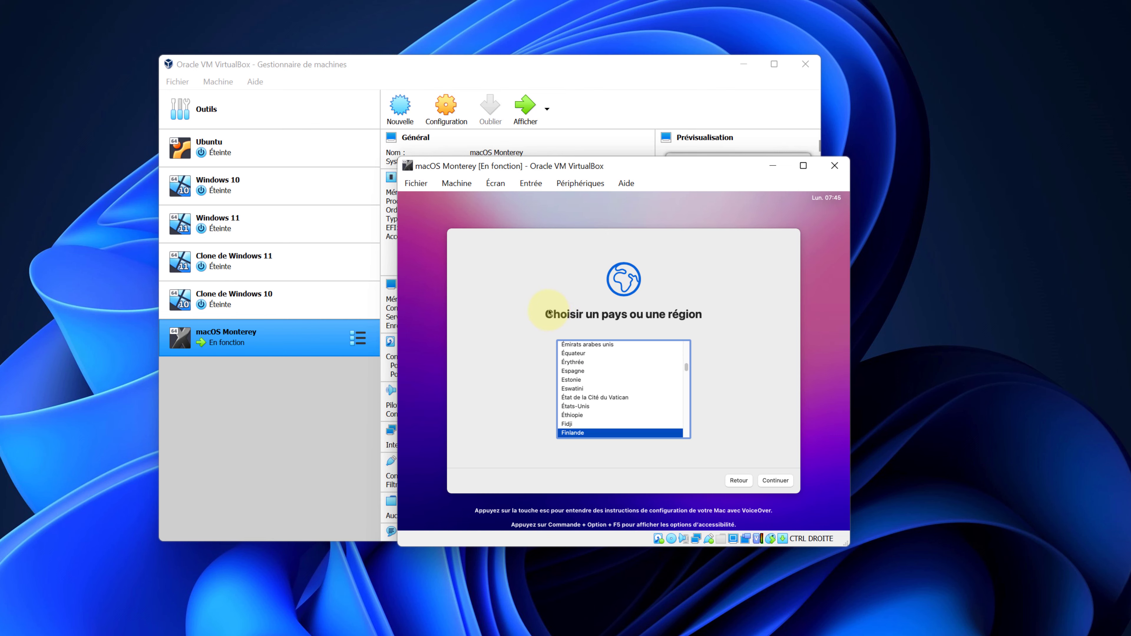
click(626, 424)
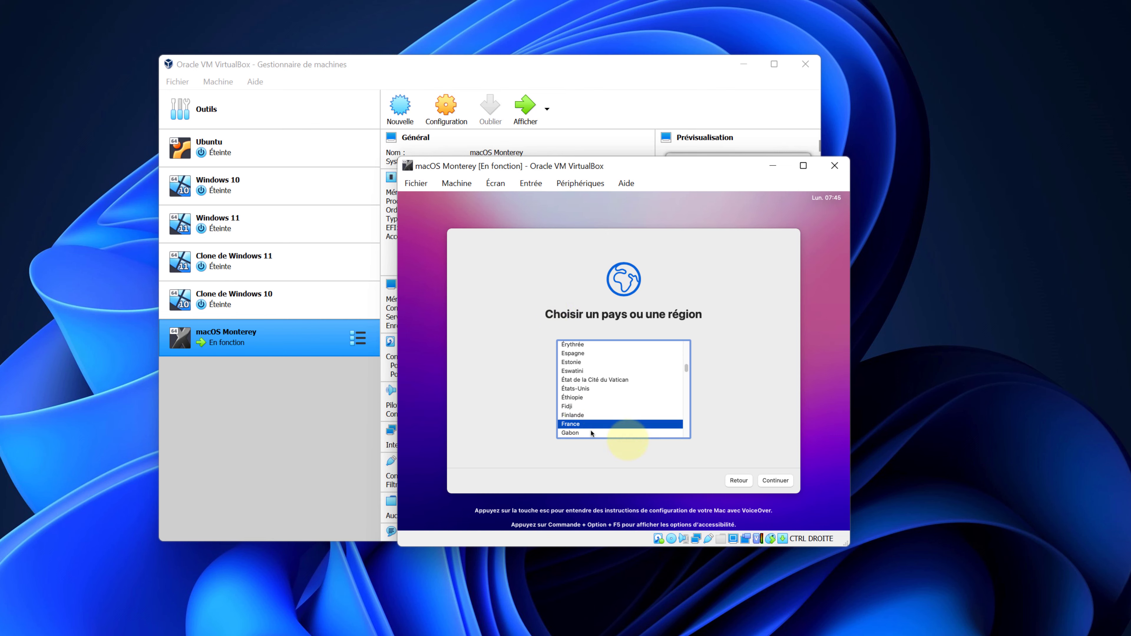
click(776, 482)
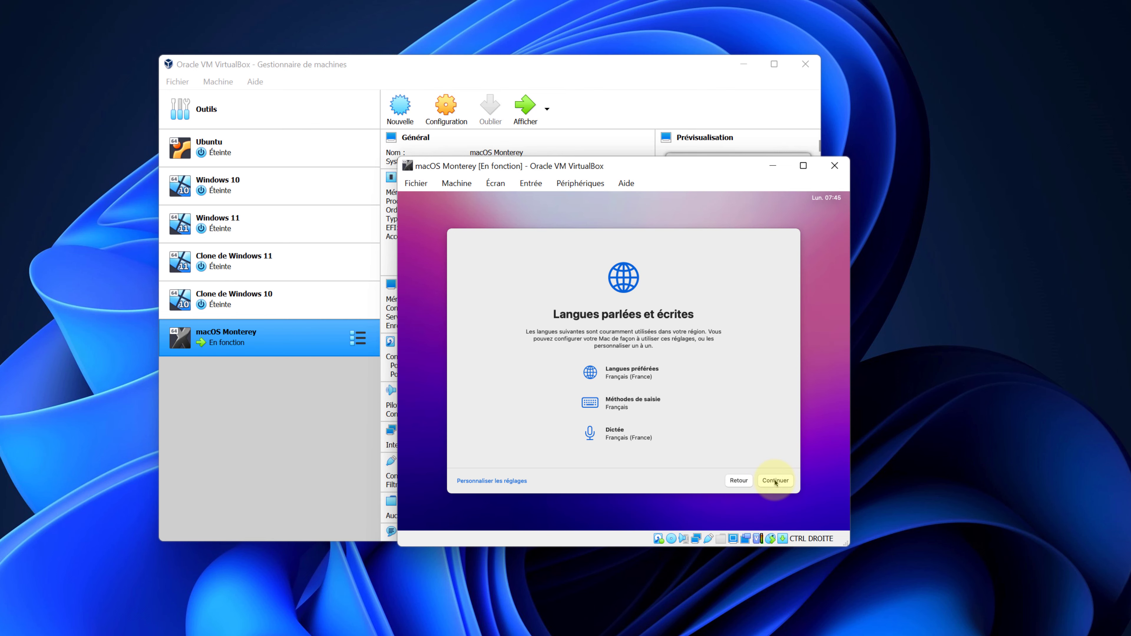
click(775, 481)
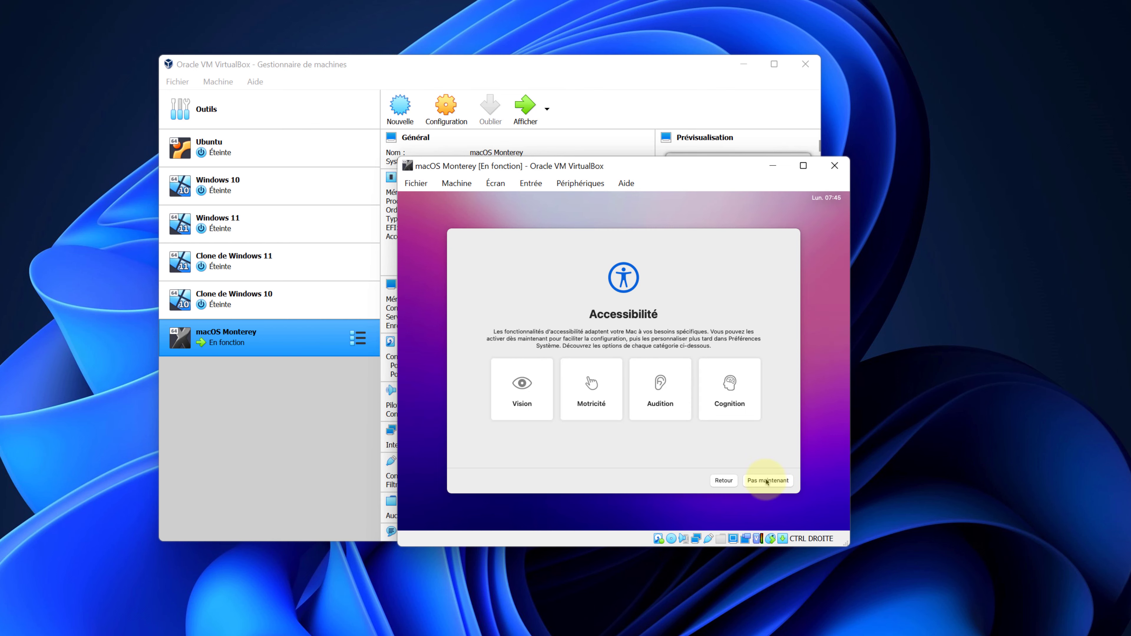
Skip accessibility setup, acknowledge the privacy notice, and skip Migration Assistant.
click(767, 481)
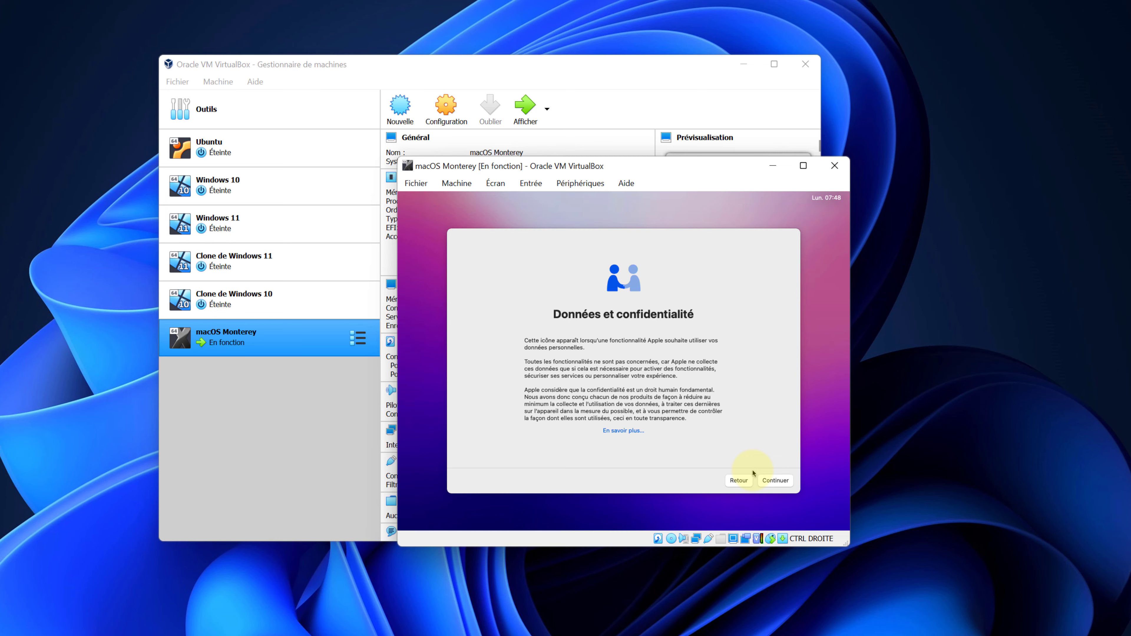
click(768, 481)
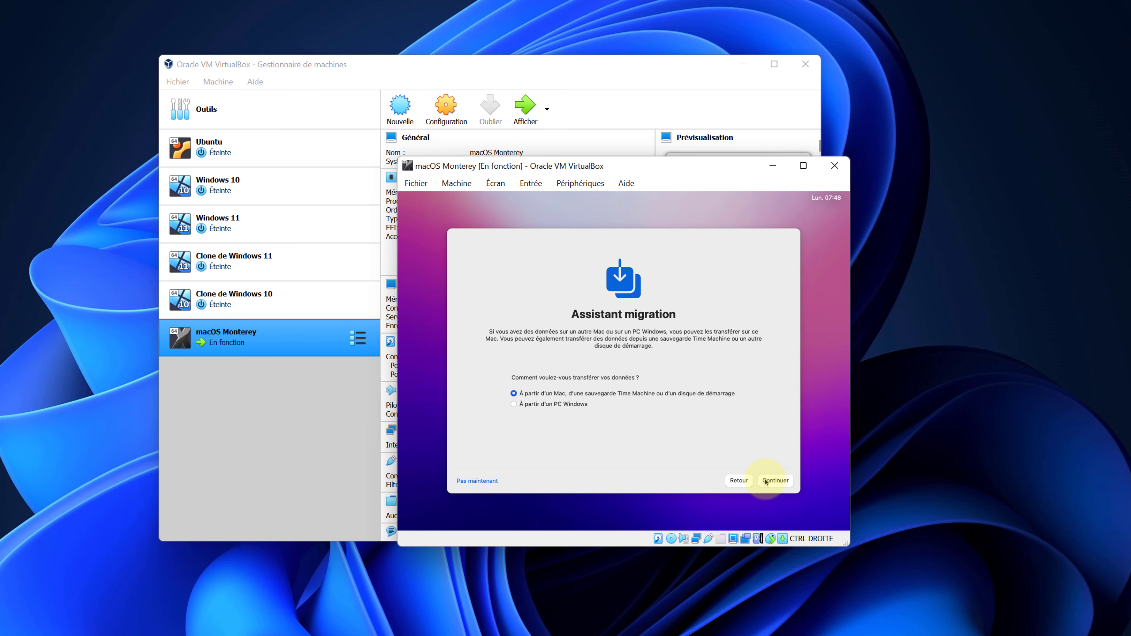
click(492, 483)
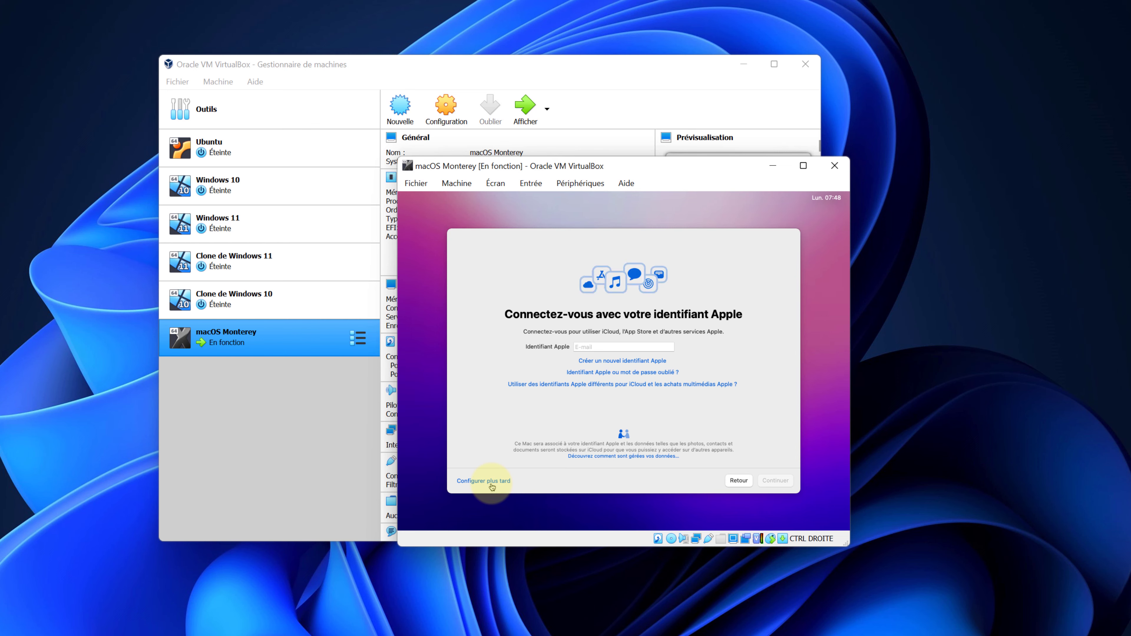
Skip Apple ID sign-in with Configurer plus tard and accept the macOS terms and conditions.
click(491, 485)
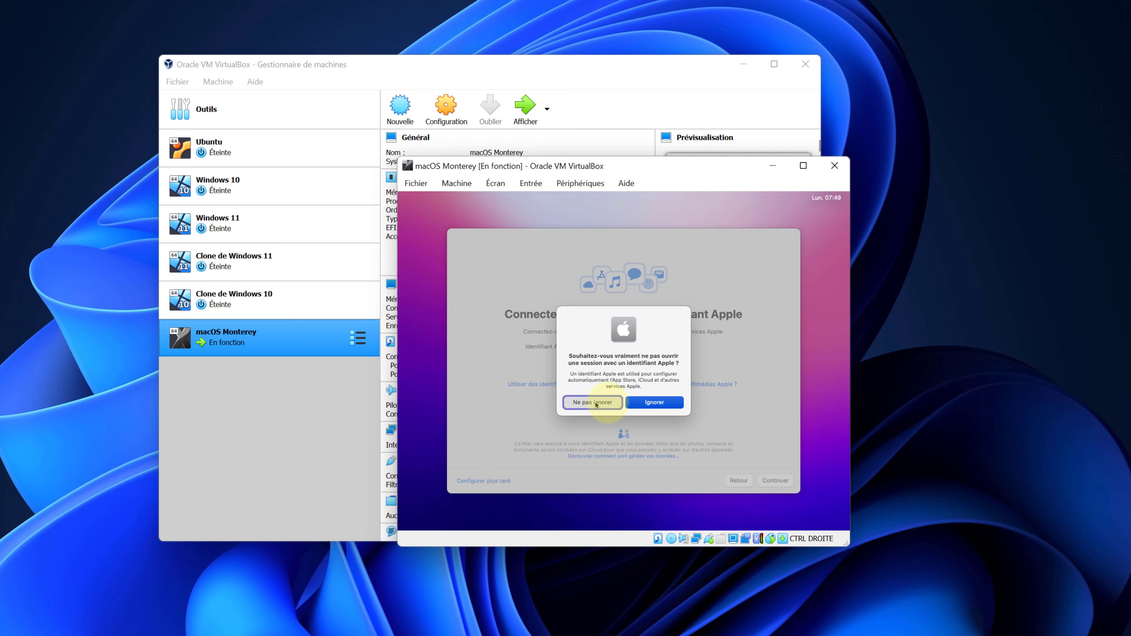
click(636, 406)
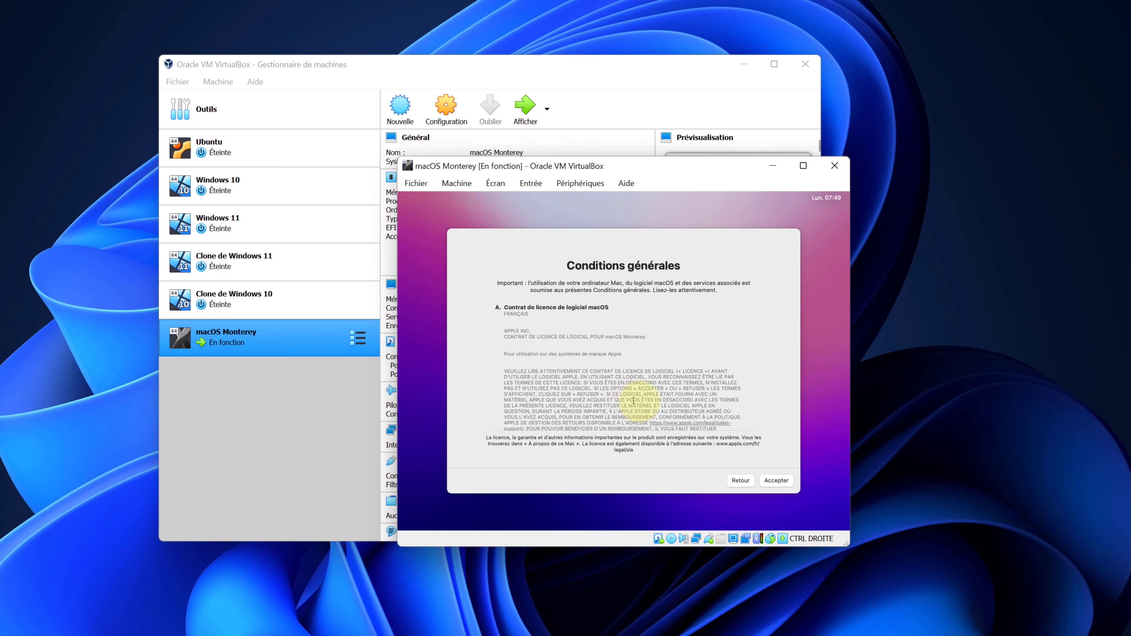
click(771, 482)
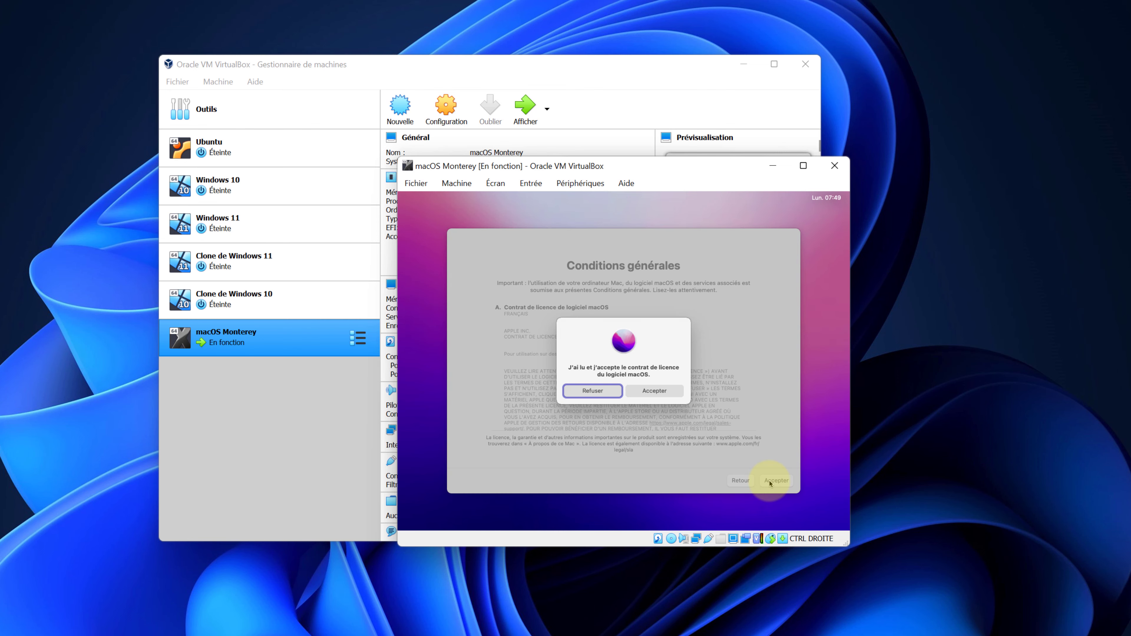
click(642, 392)
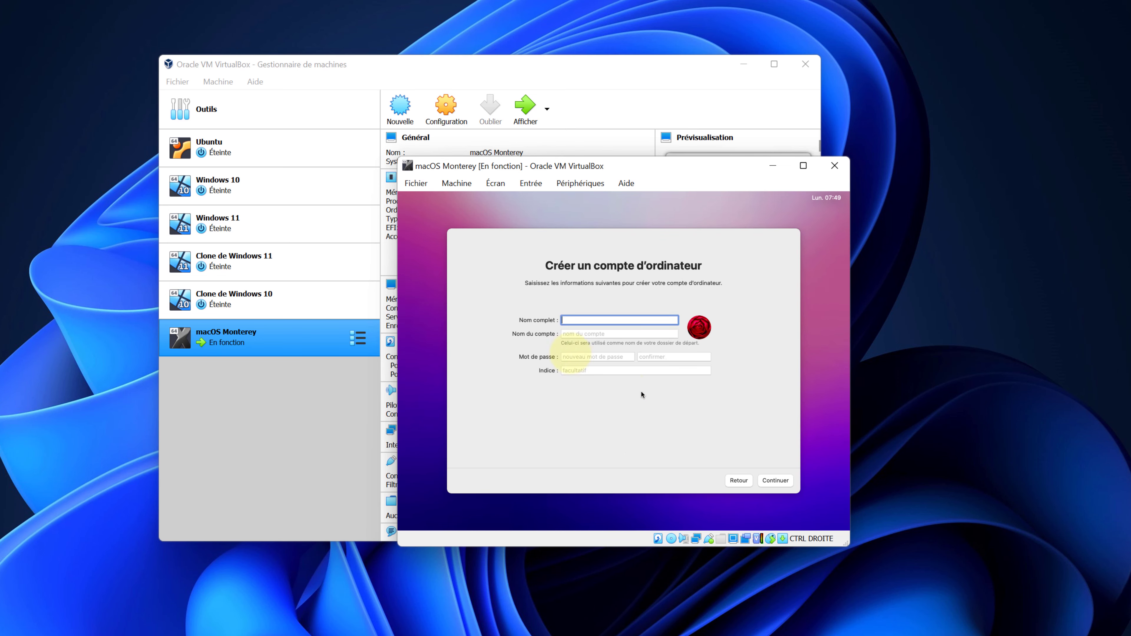
Enter the account's full name, keep the autofilled account name, and set and confirm the password.
click(579, 320)
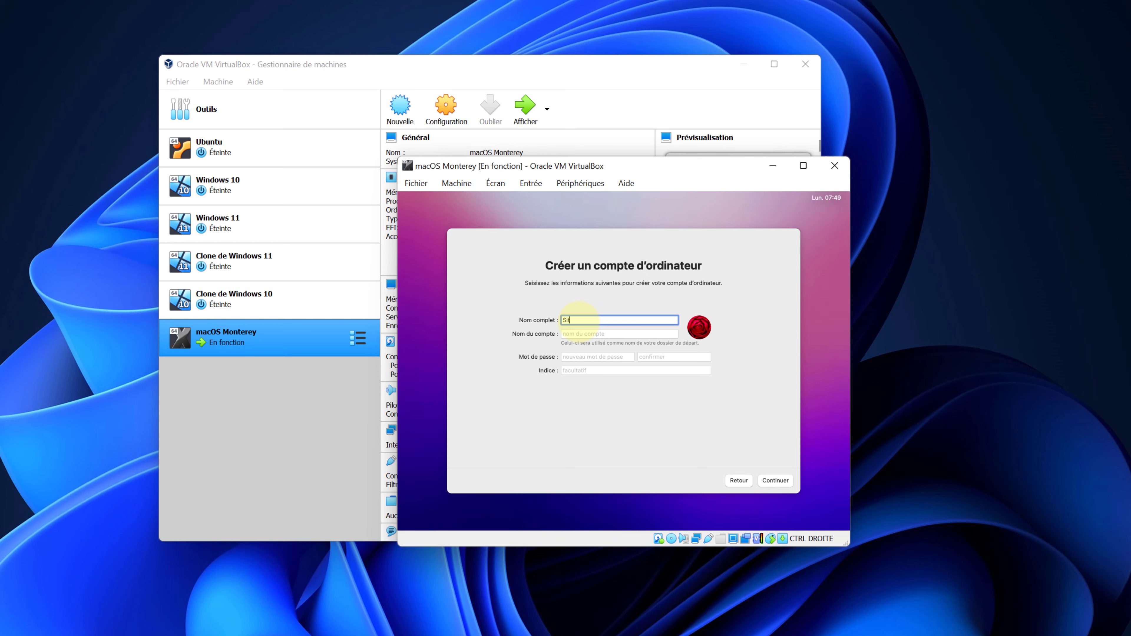
text(Sitetechnofr)
click(596, 332)
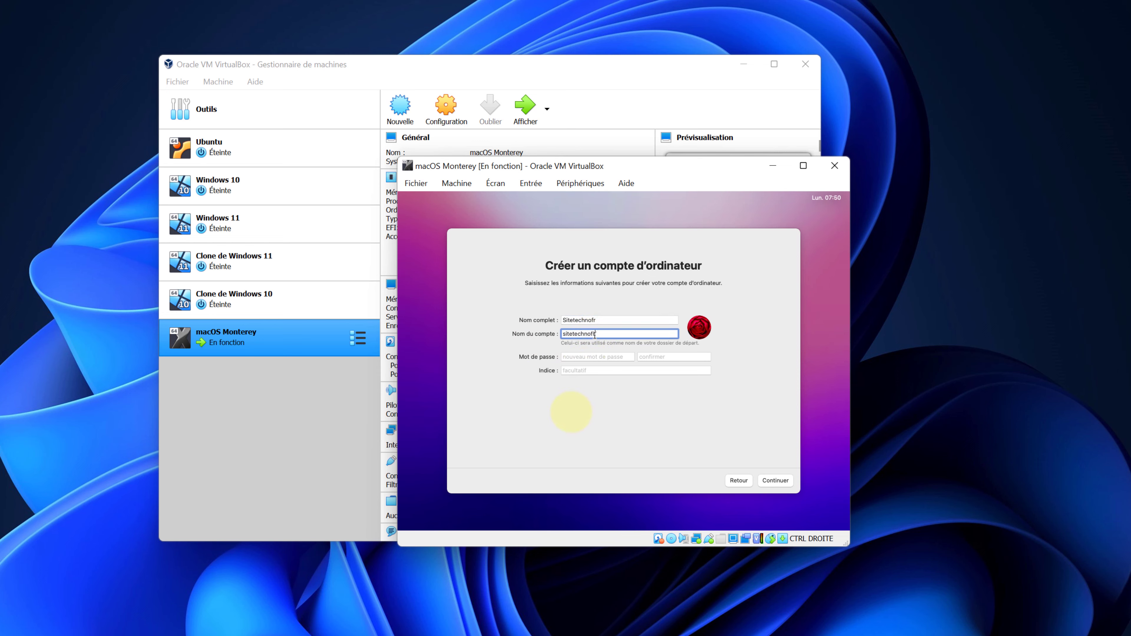
key(Tab)
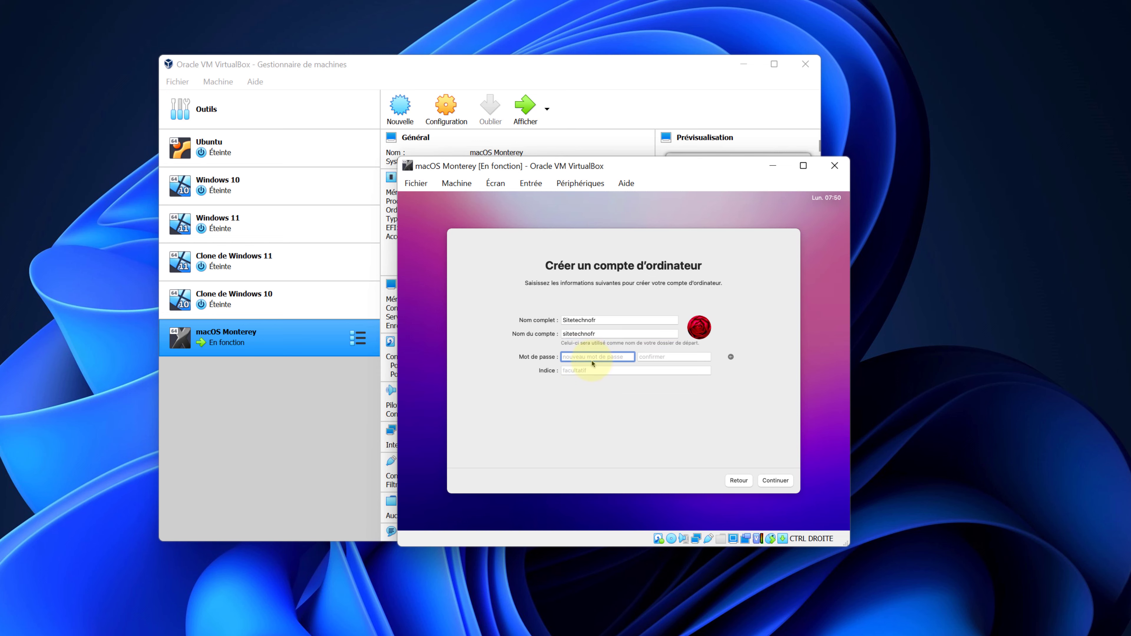
text(s)
click(655, 357)
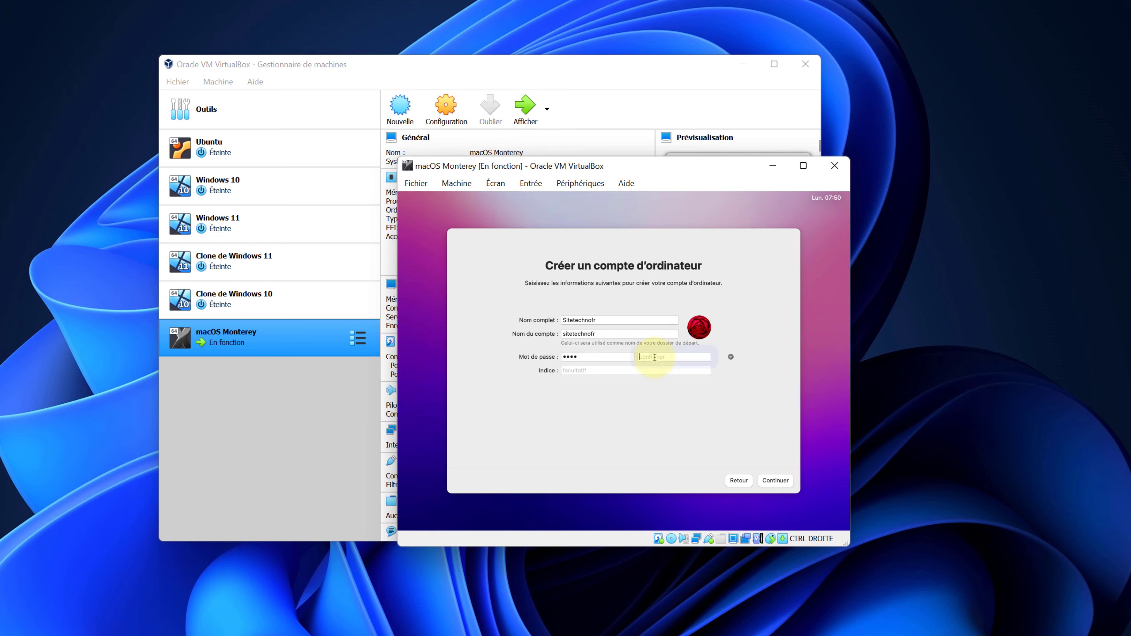
text(1234)
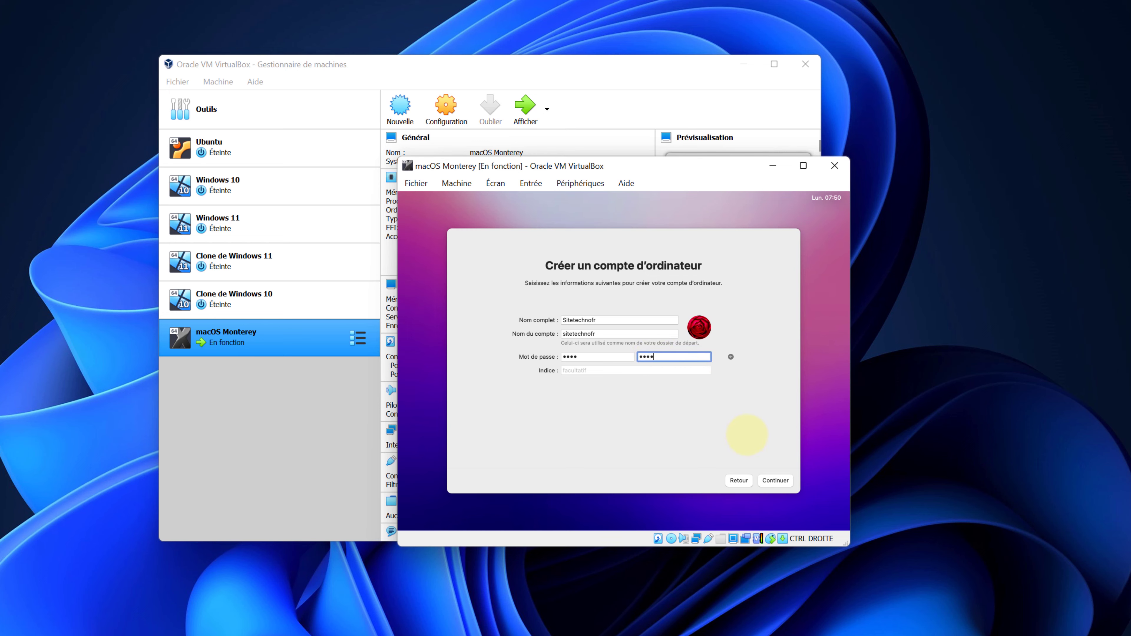
click(771, 481)
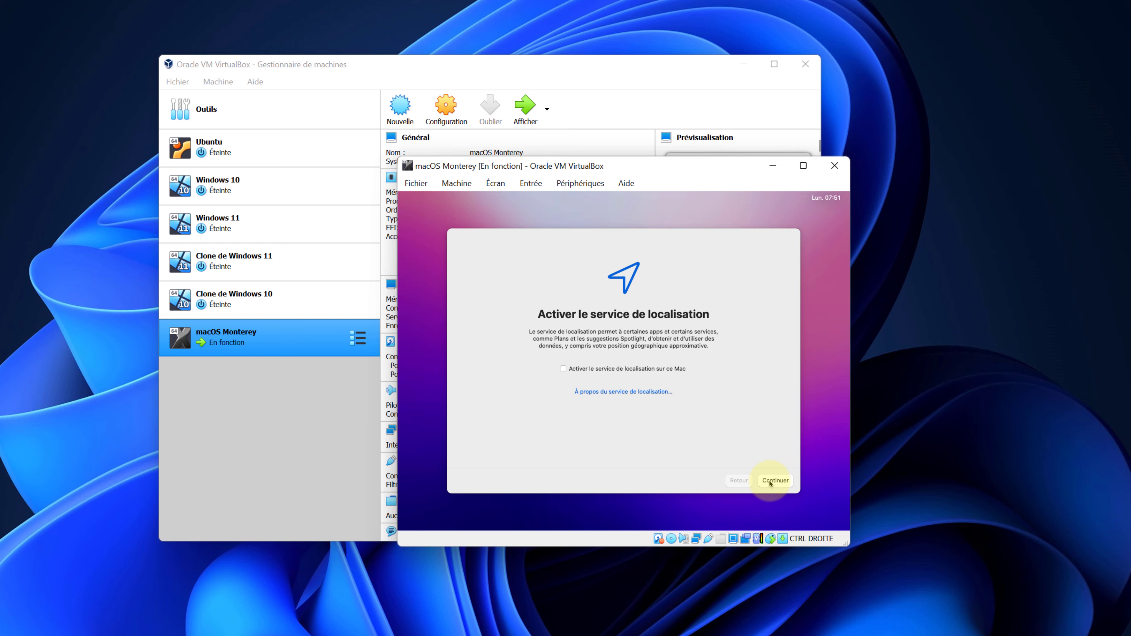
Decline location services and set the time zone to Toulouse, France on the map.
click(769, 481)
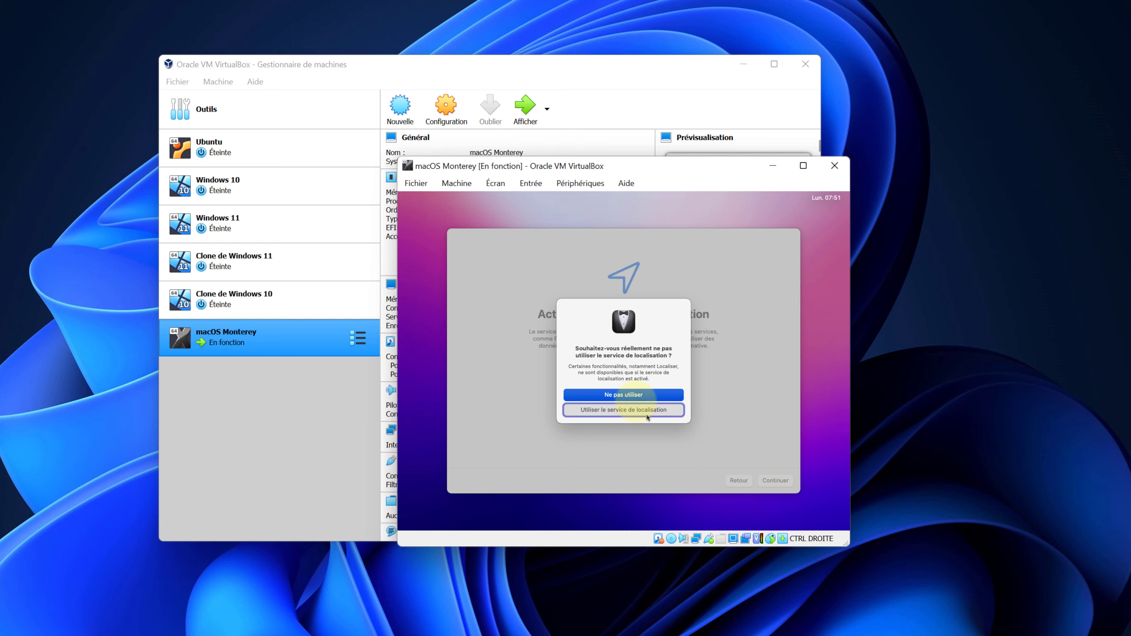
click(615, 395)
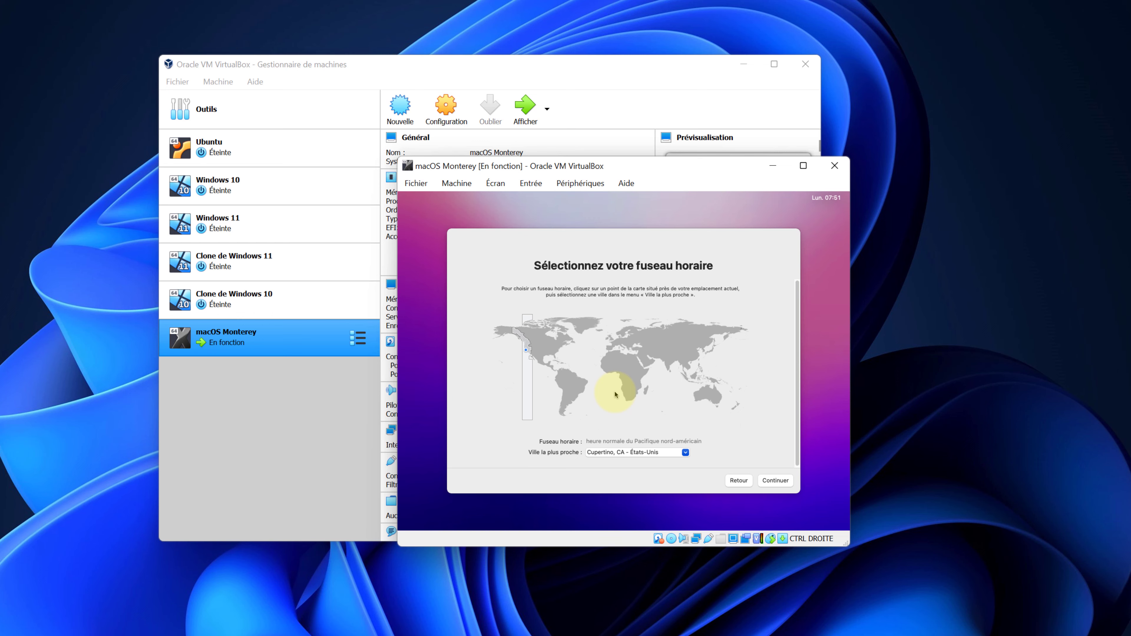
click(622, 380)
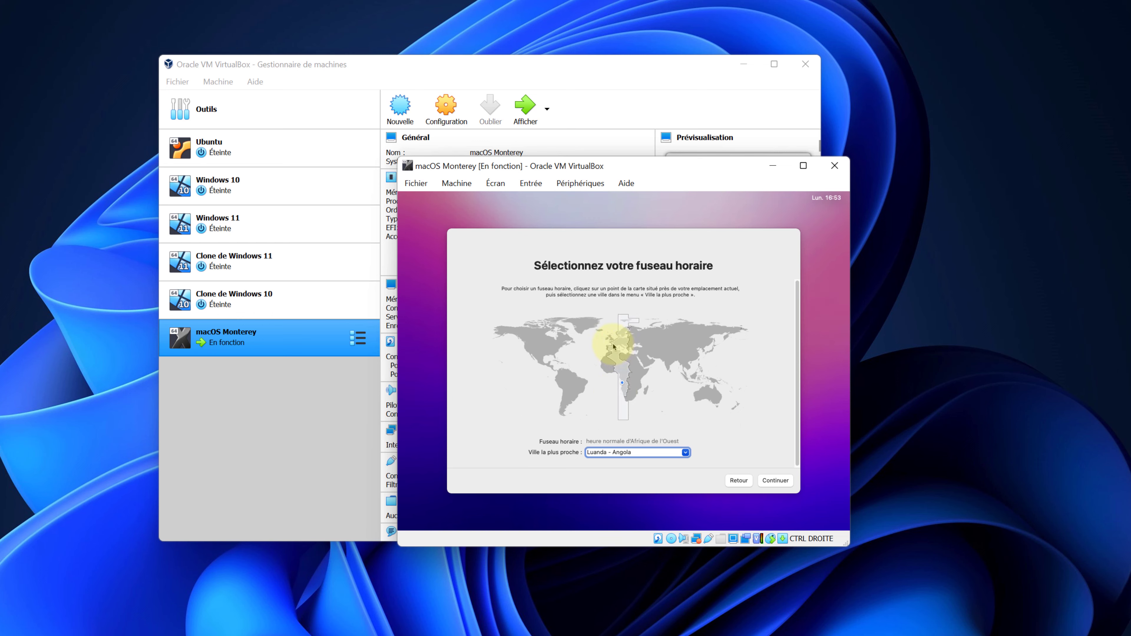
click(613, 346)
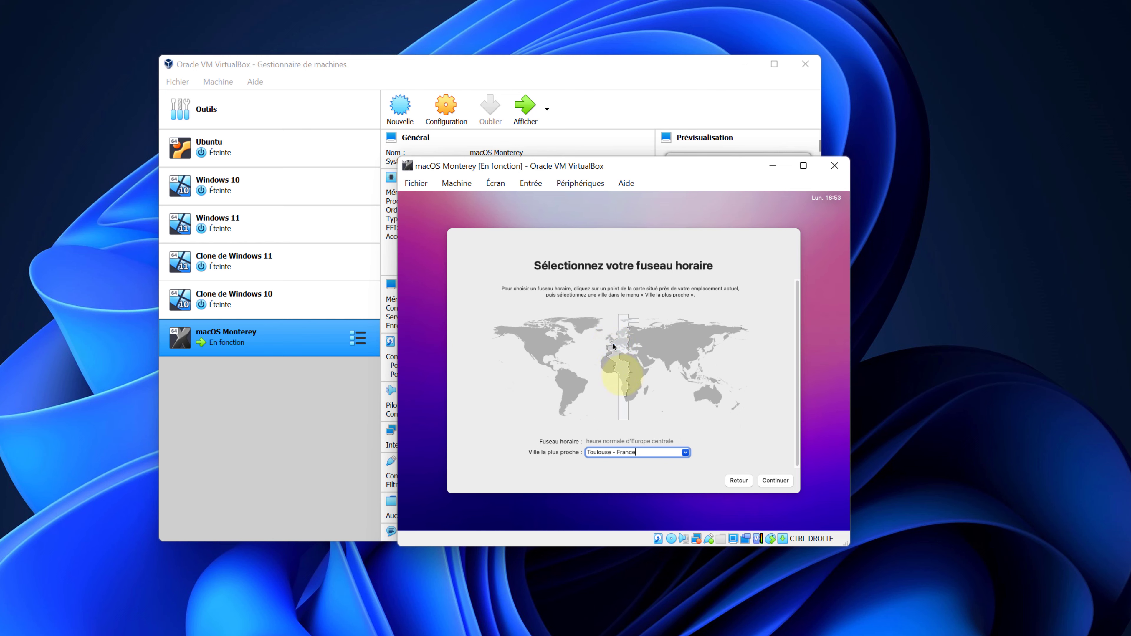
click(775, 481)
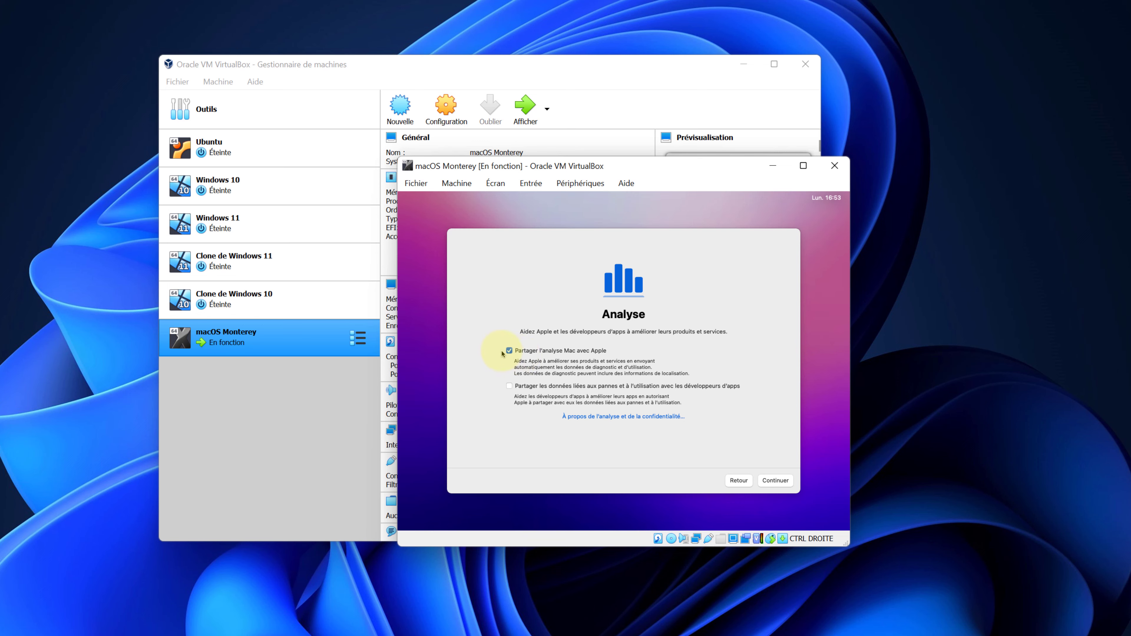
Turn off Mac analytics sharing, postpone Screen Time, and disable Ask Siri.
click(511, 352)
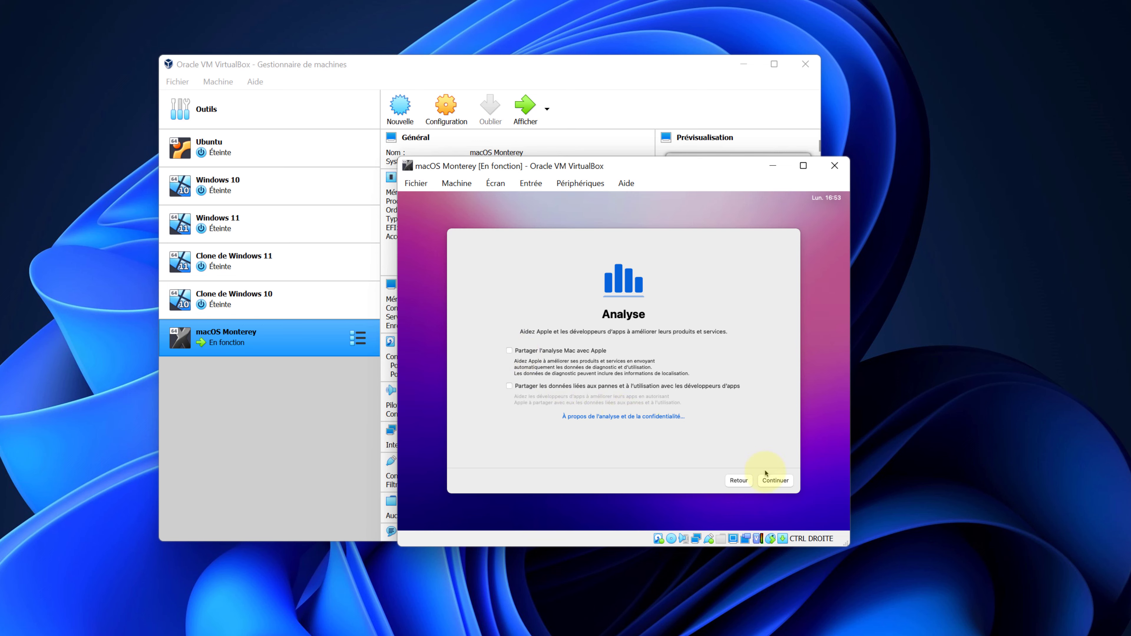
click(767, 481)
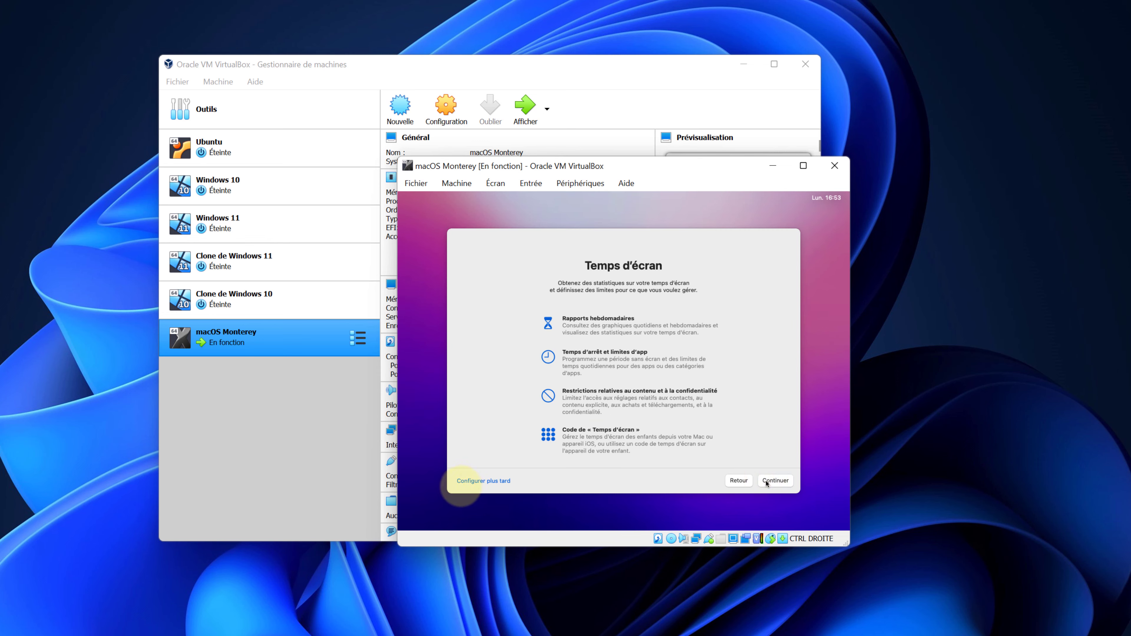
click(483, 481)
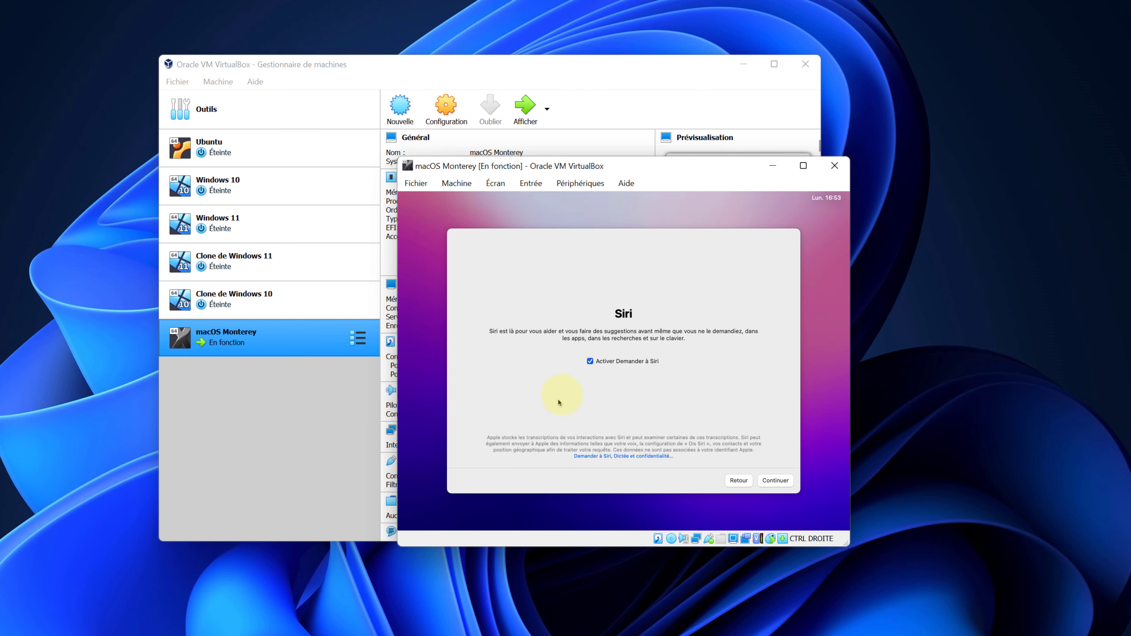
click(591, 361)
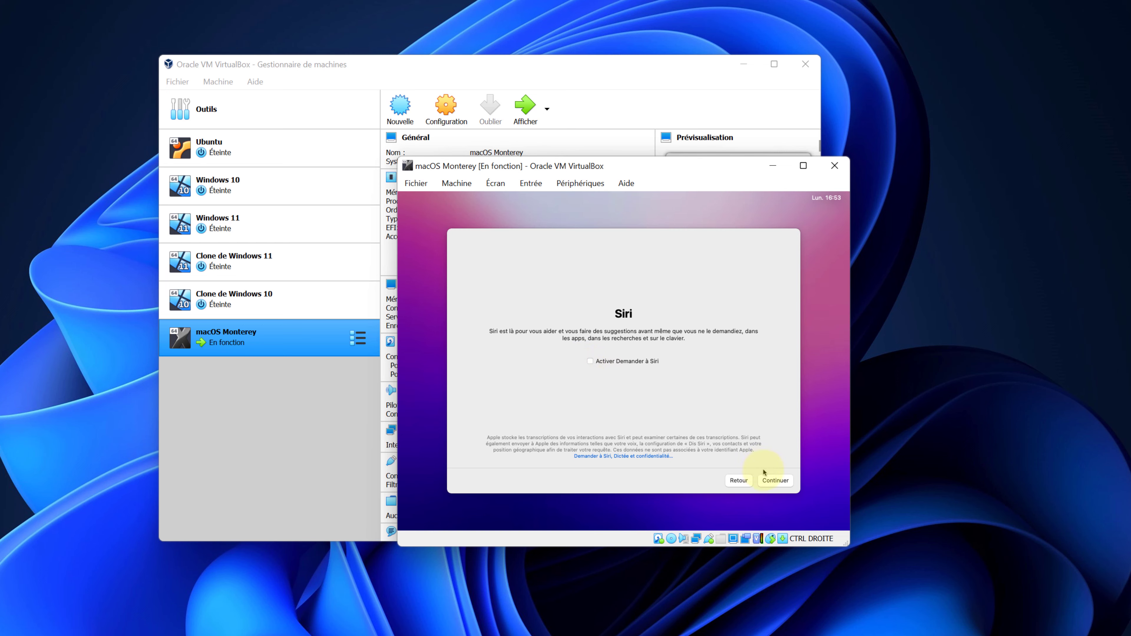
click(768, 480)
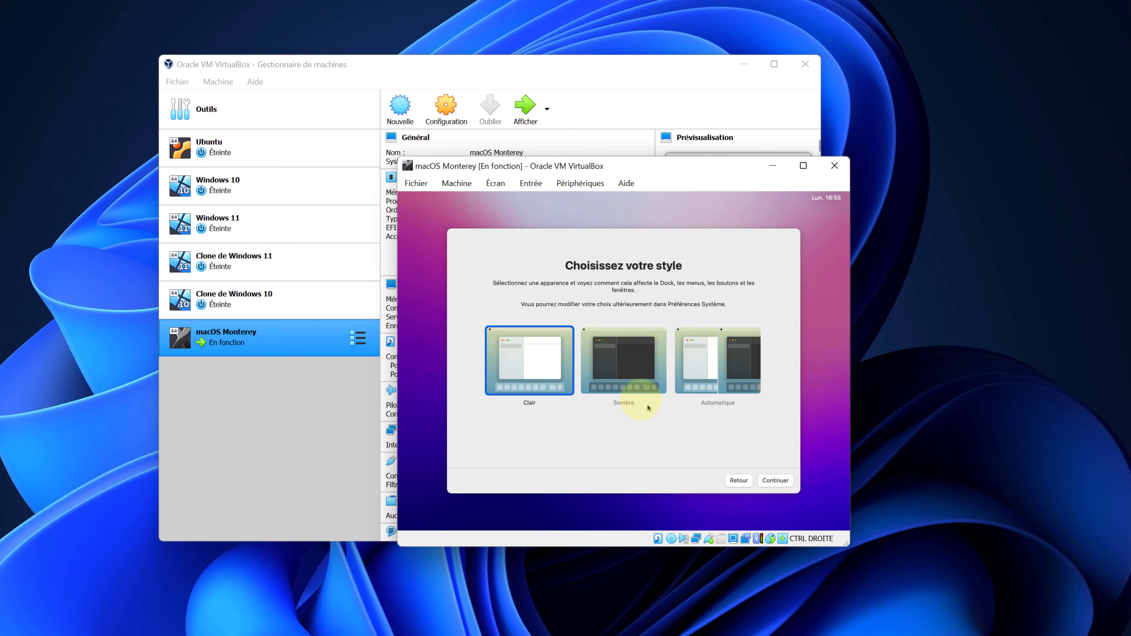
Select the Sombre dark appearance and finish setup.
click(620, 381)
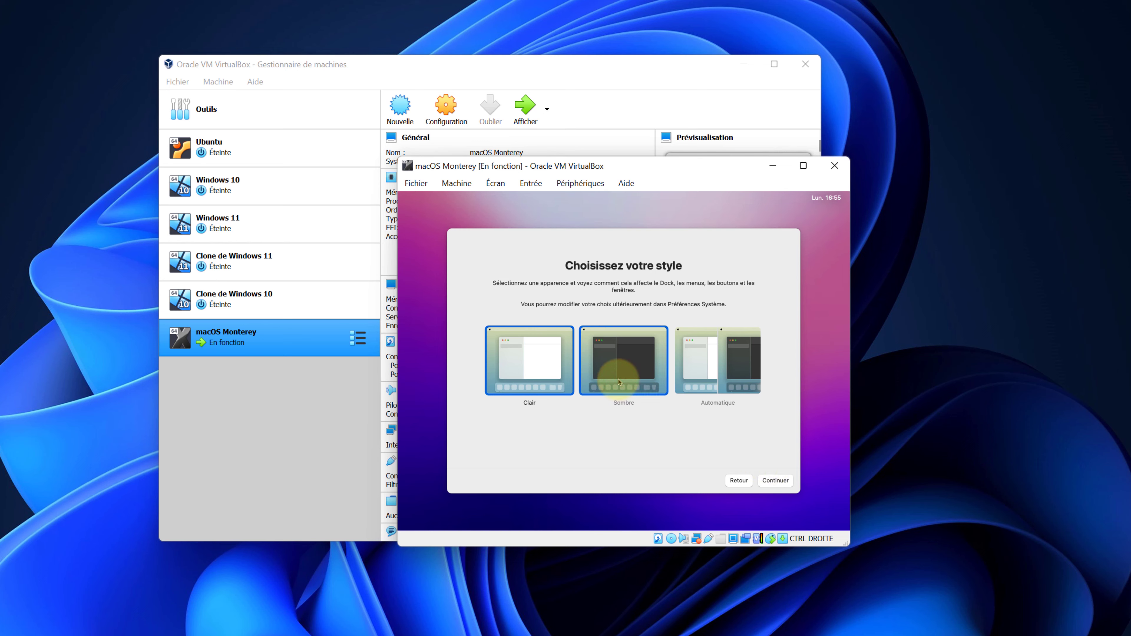
click(770, 480)
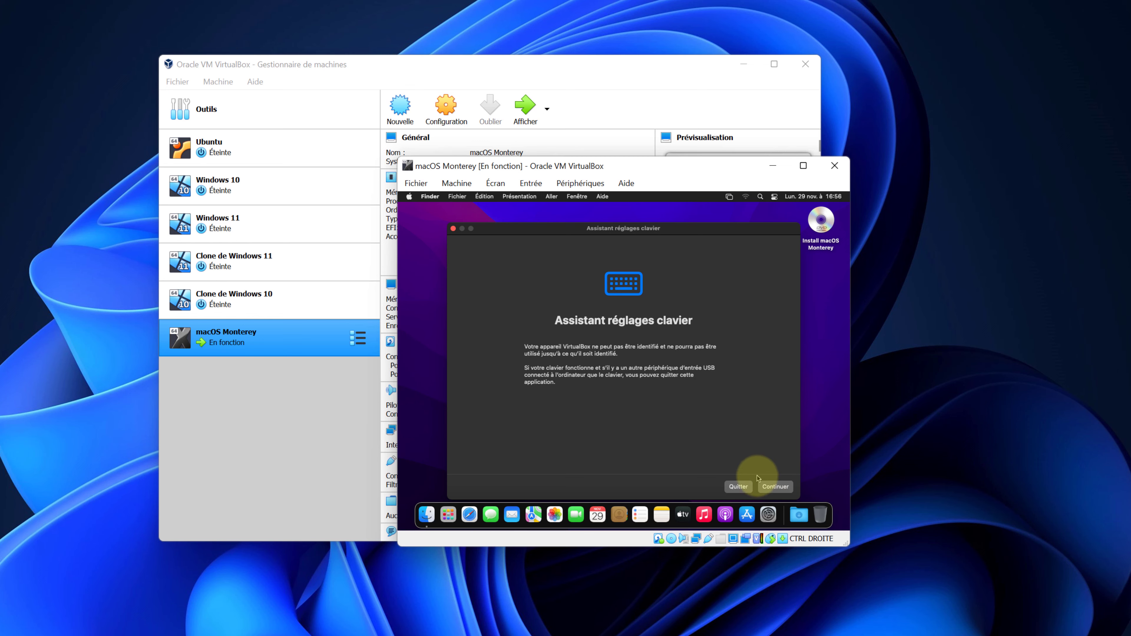
Identify the keyboard with the key right of Shift and confirm the ISO keyboard type.
click(772, 488)
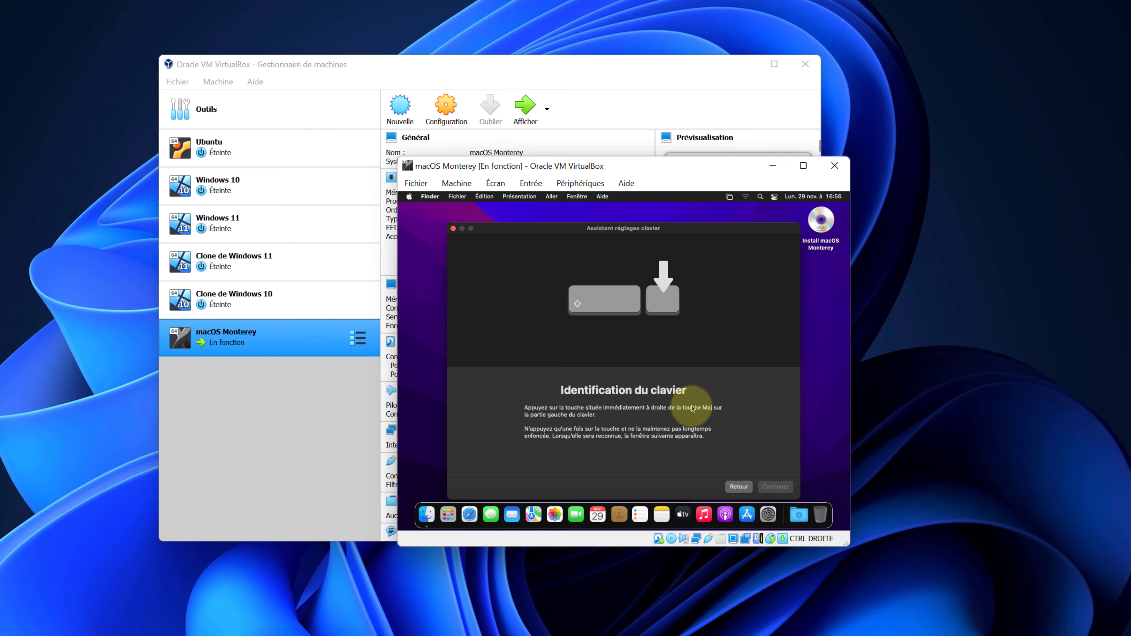
key(less)
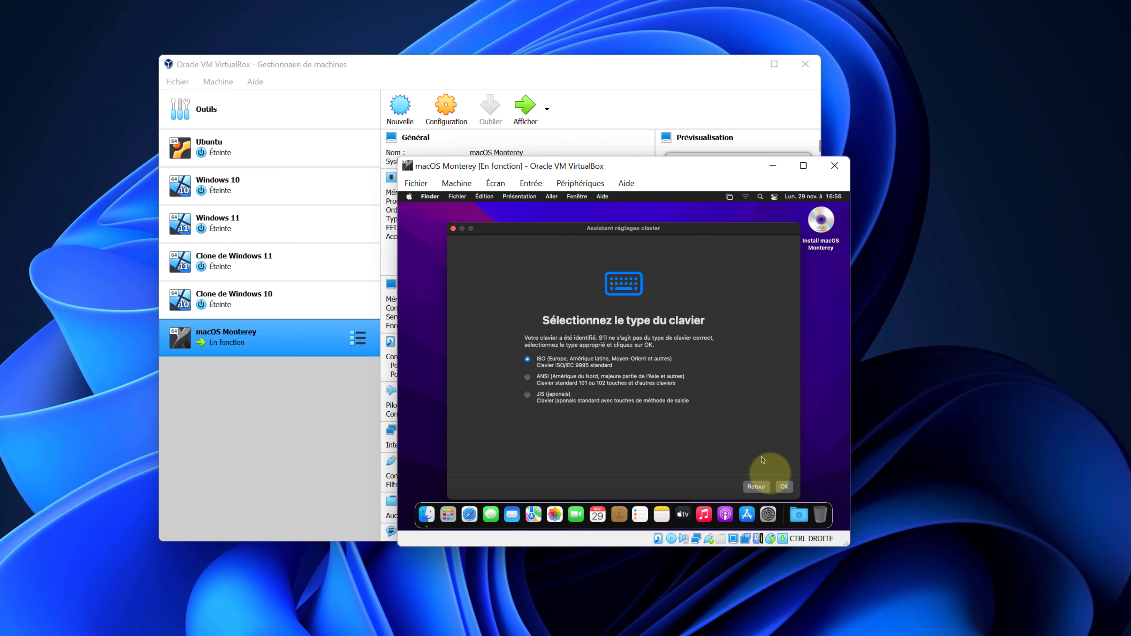
click(787, 488)
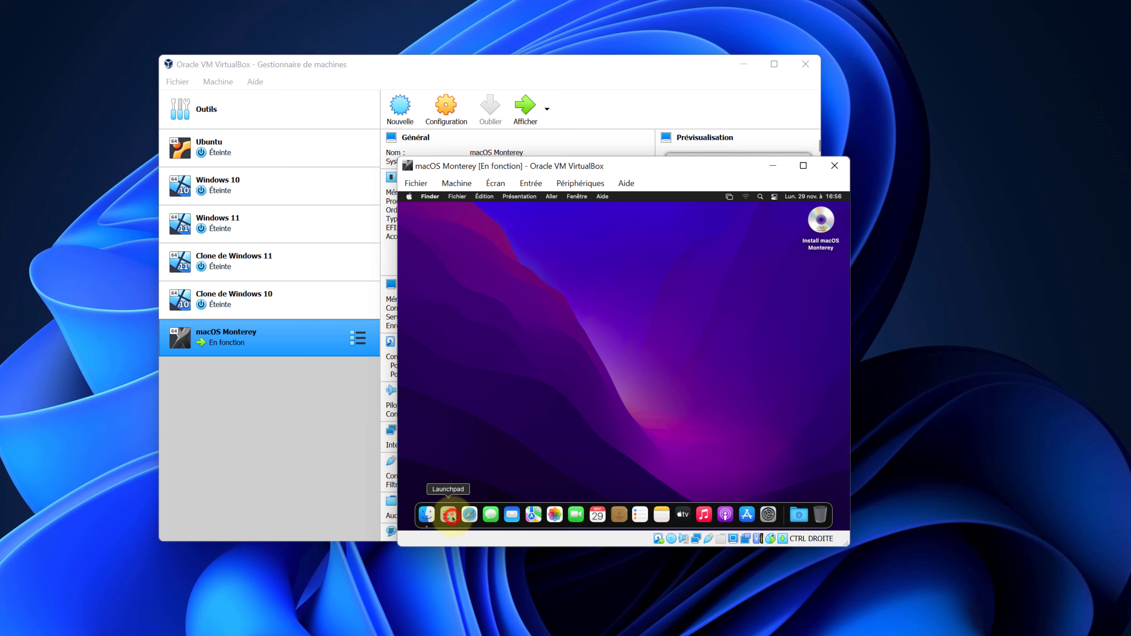
Launch the App Store from the Dock in the macOS guest.
click(454, 516)
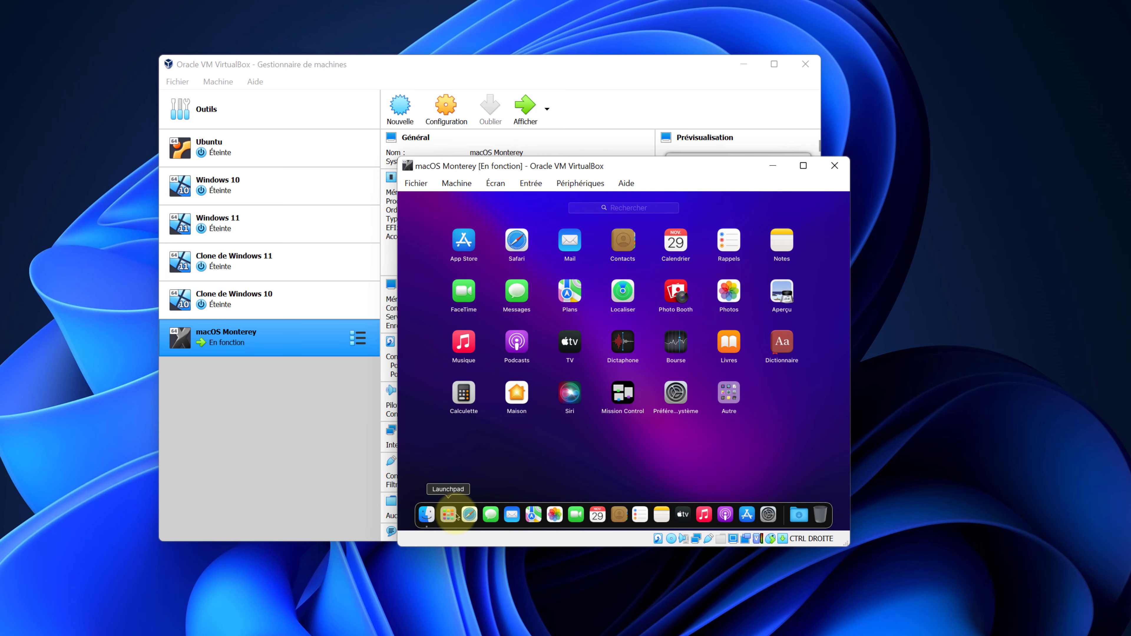
click(455, 516)
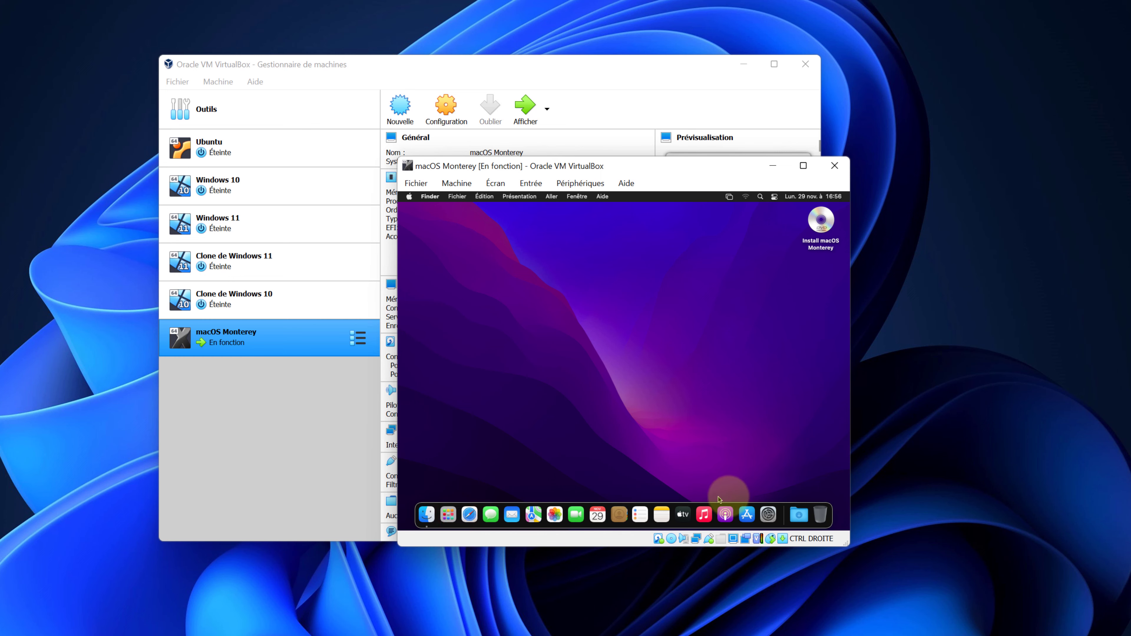
click(753, 511)
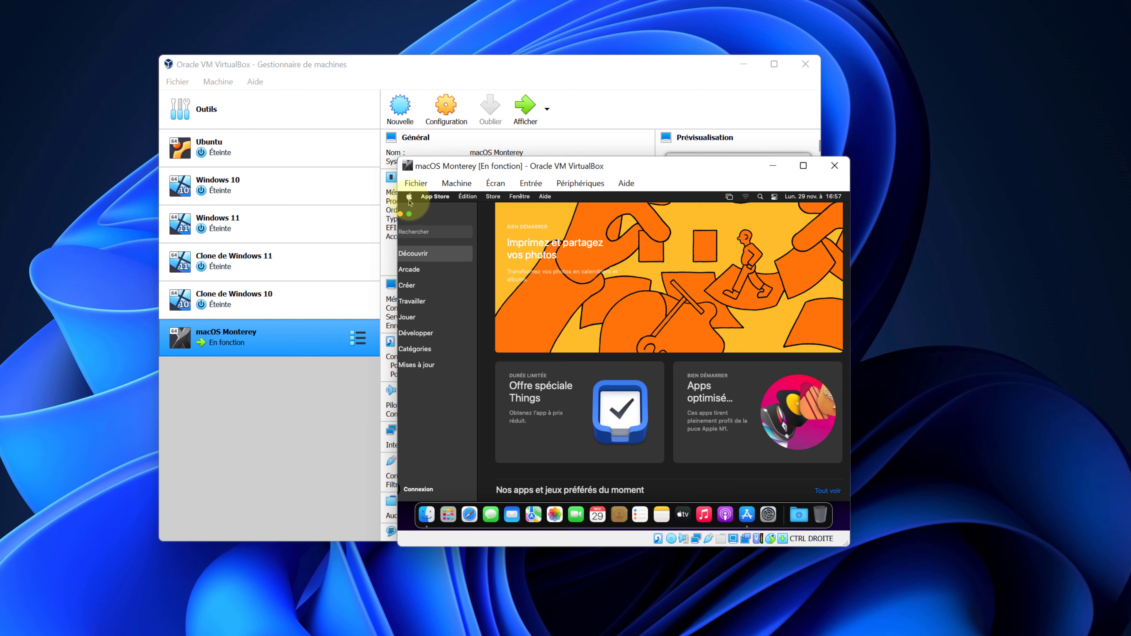
Check the Moniteurs details in About This Mac, close it, and dismiss the App Store welcome.
click(409, 198)
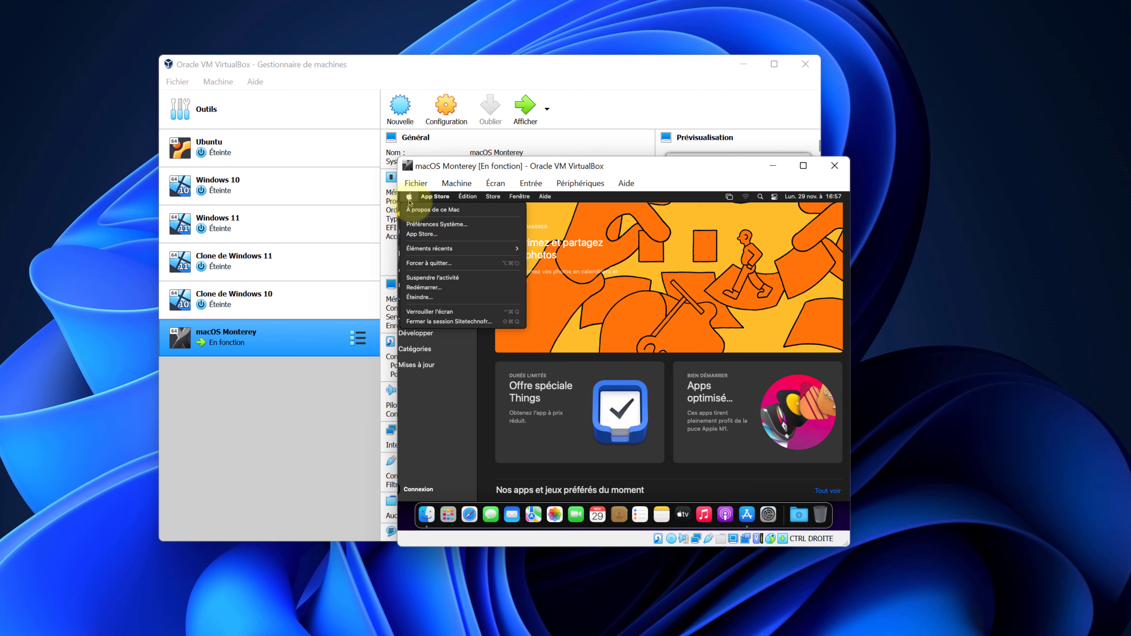
click(422, 217)
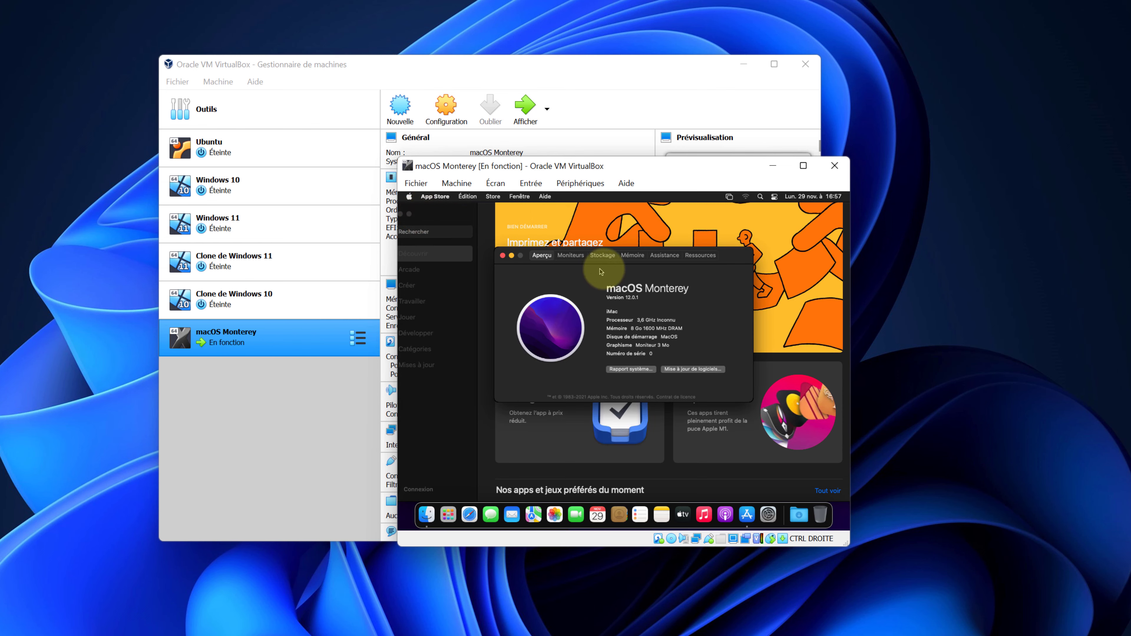
click(572, 258)
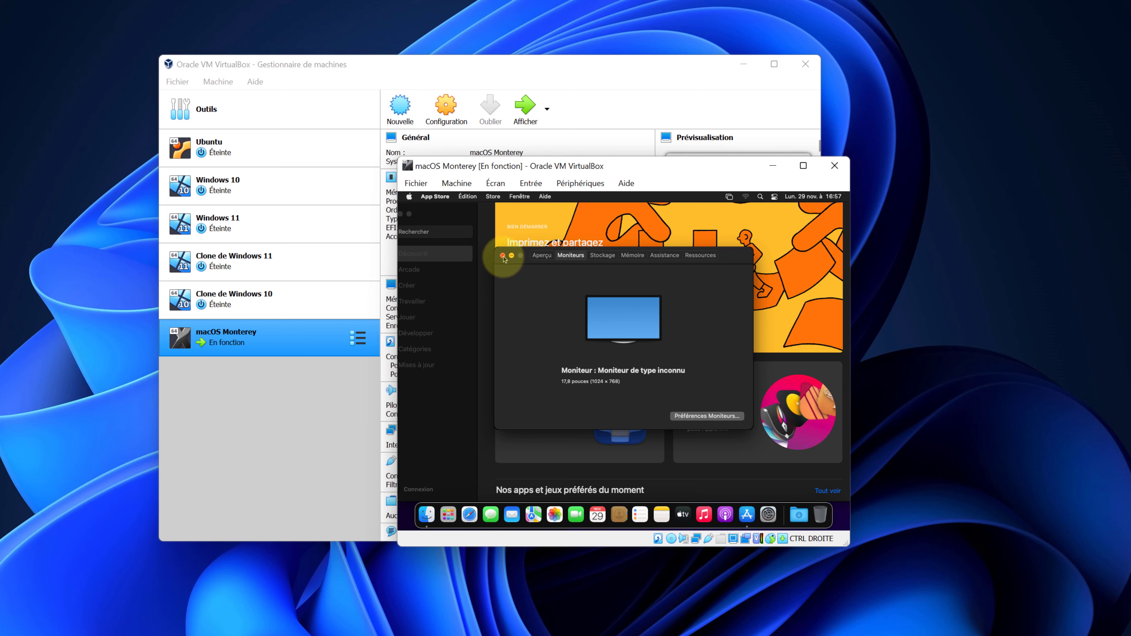
click(504, 256)
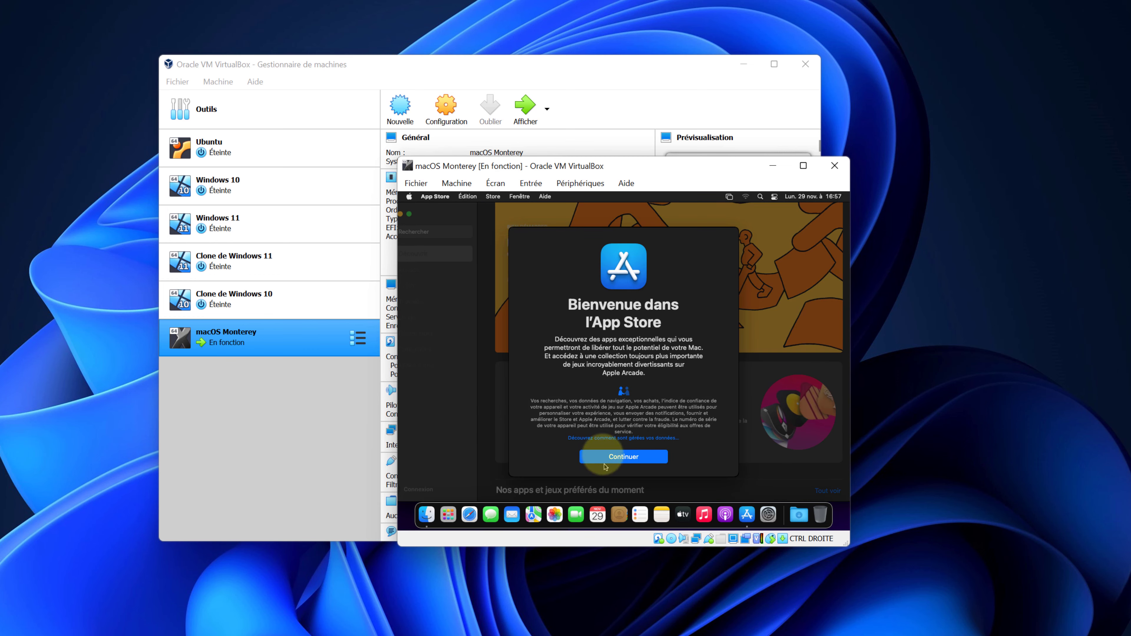
click(604, 457)
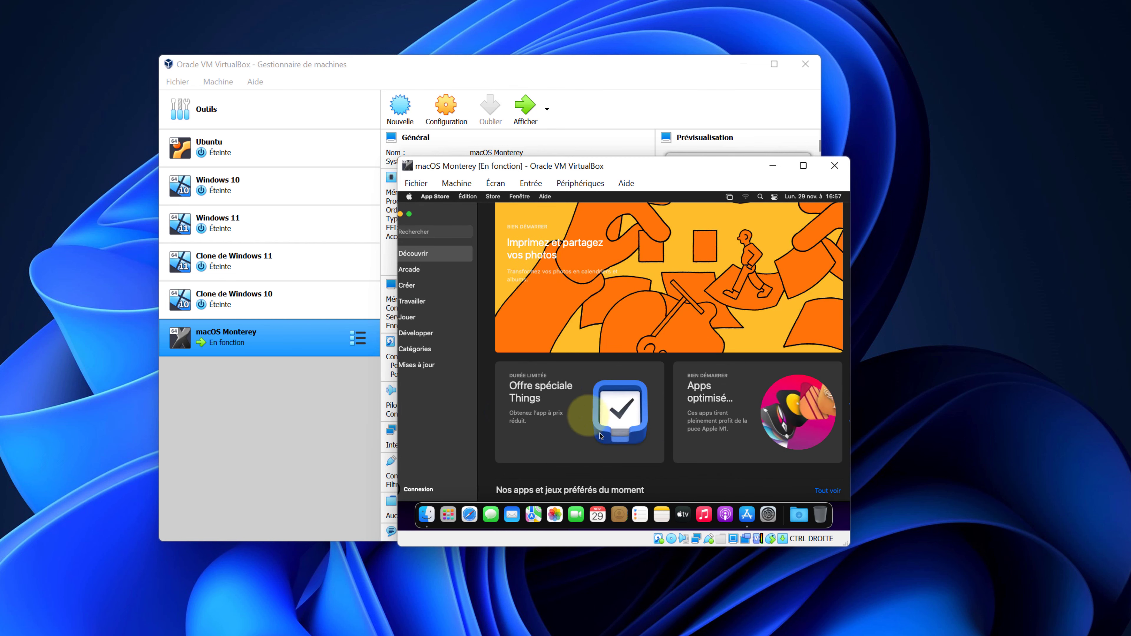
click(410, 197)
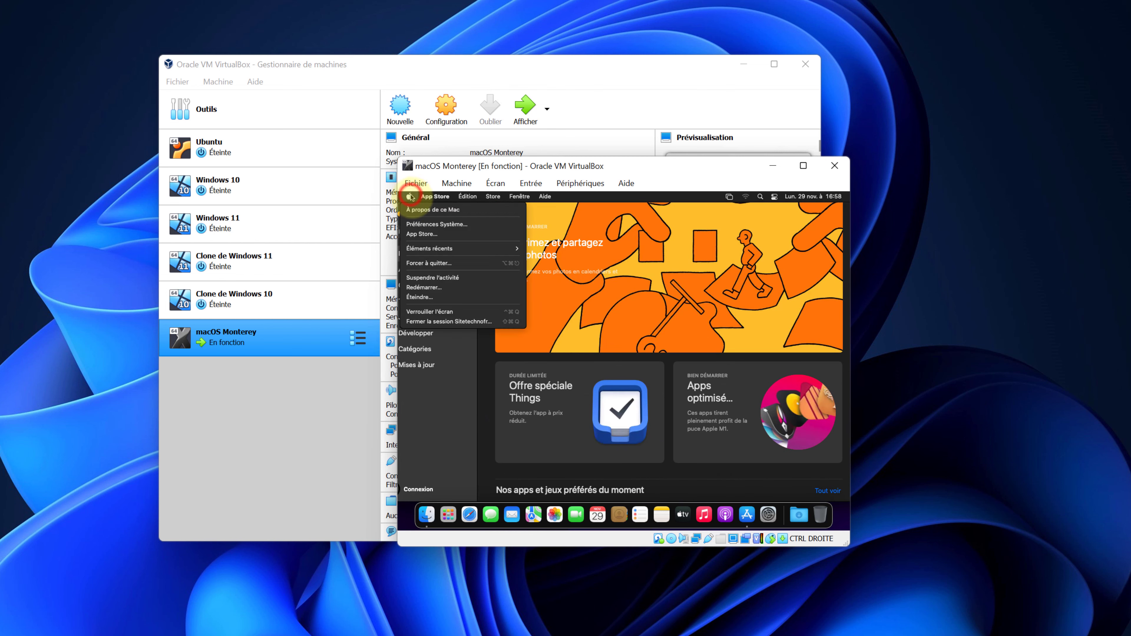
Shut down the macOS guest without reopening windows, then close the VirtualBox Manager.
click(440, 297)
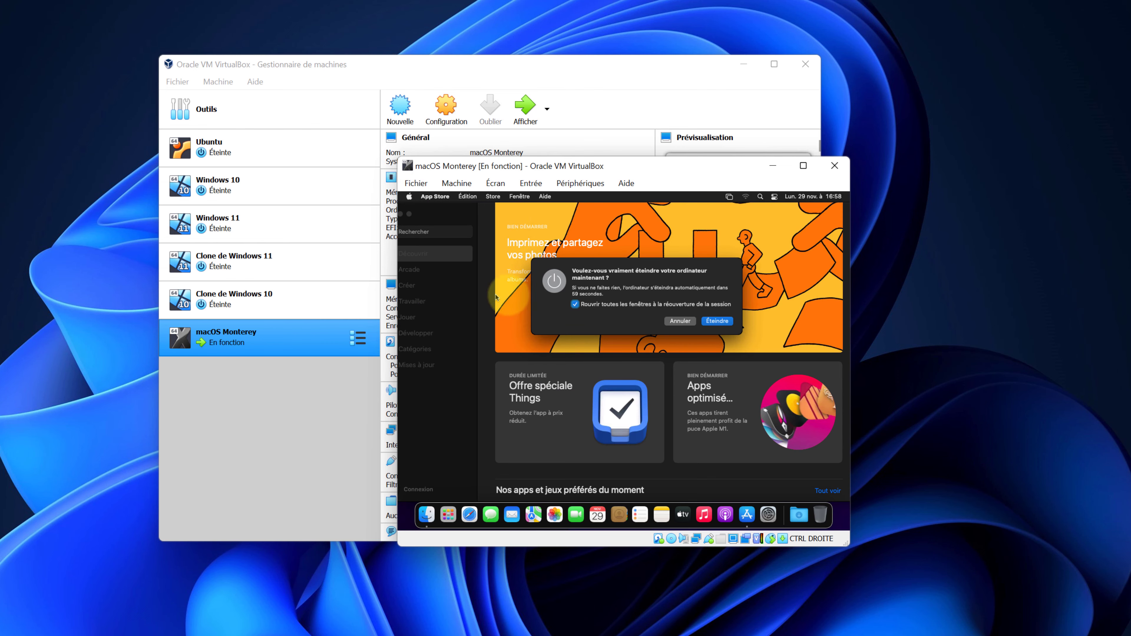
click(575, 306)
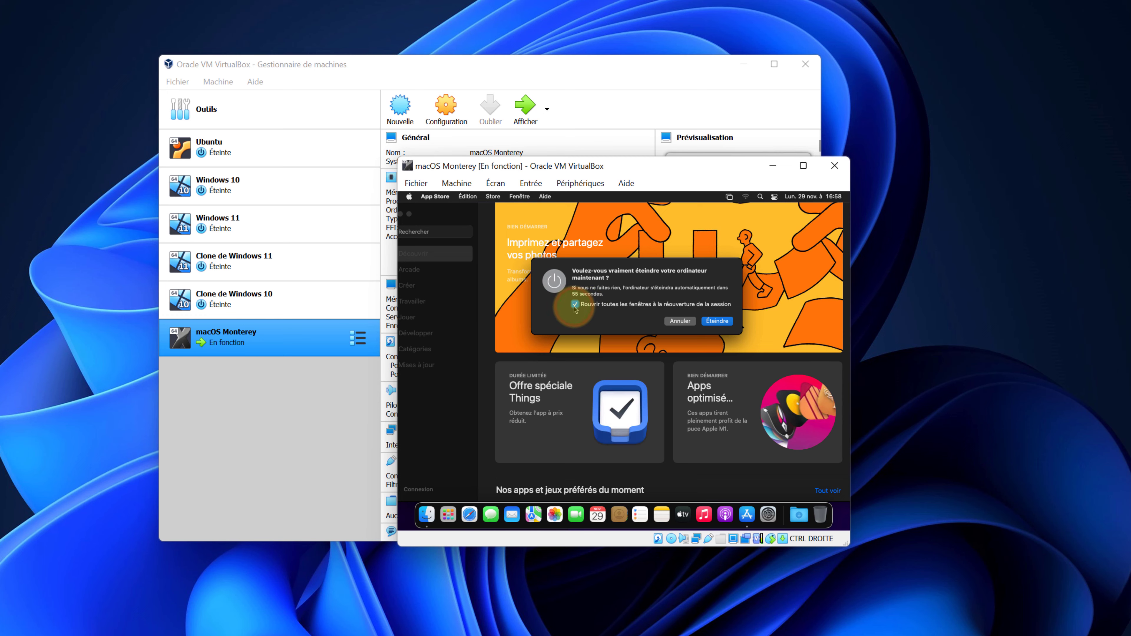
click(574, 307)
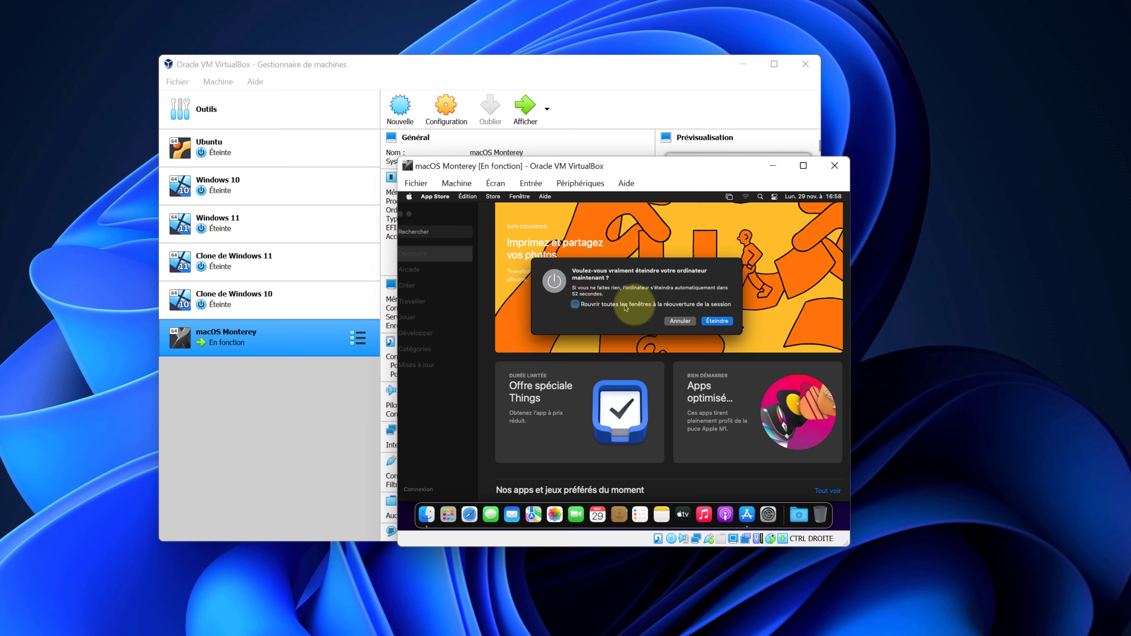
click(714, 322)
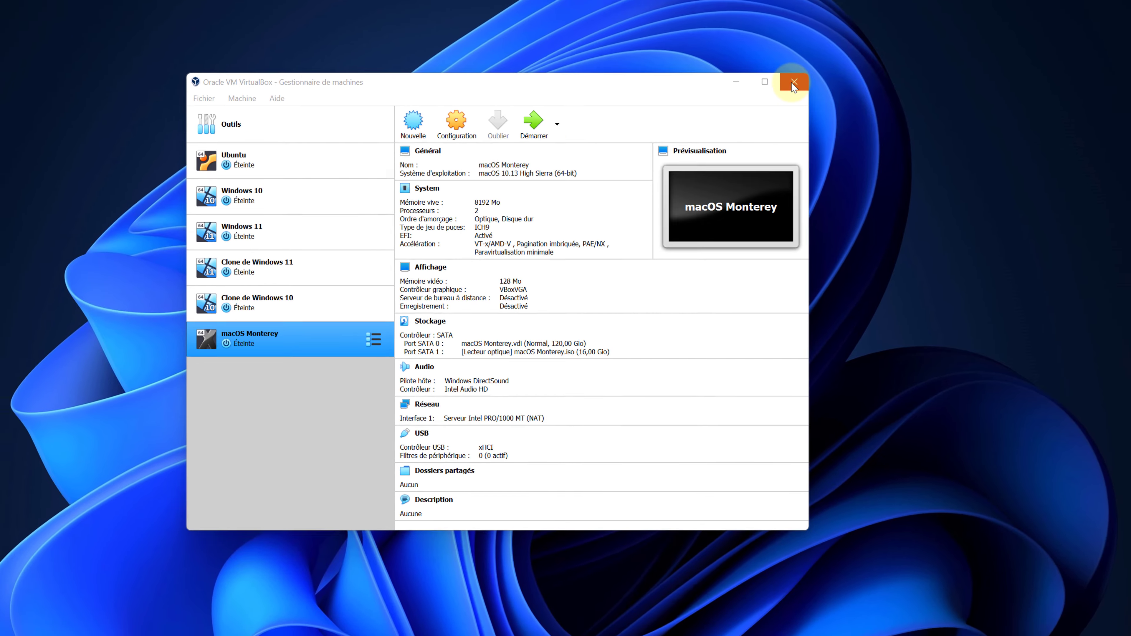
click(794, 82)
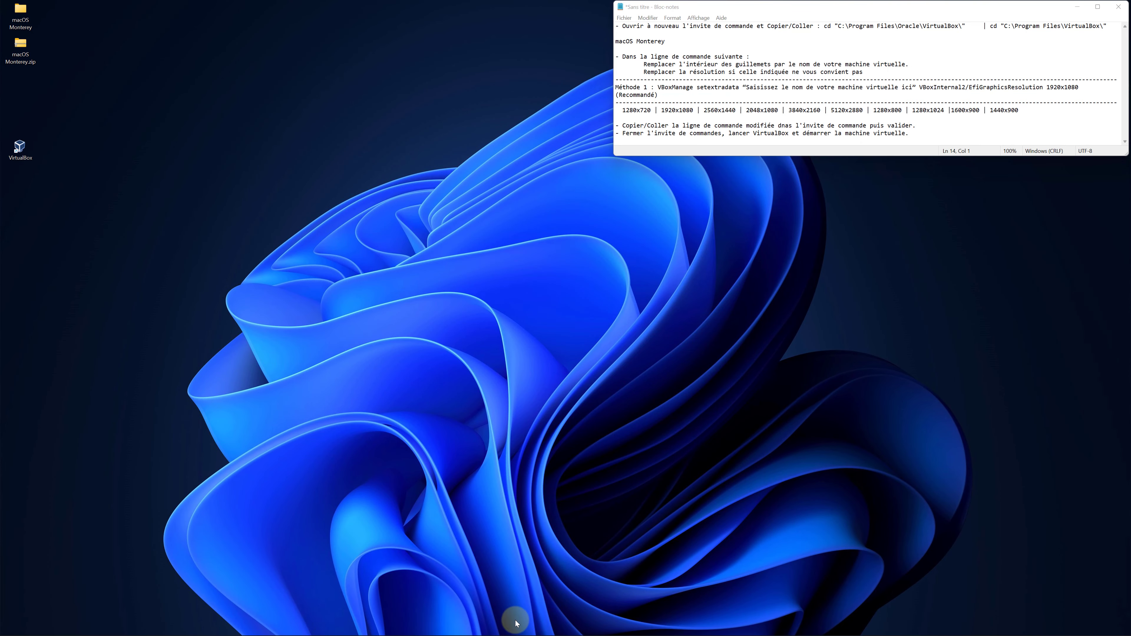
Search 'commande', run Command Prompt as administrator, and place it below Notepad.
mouse_move(468, 633)
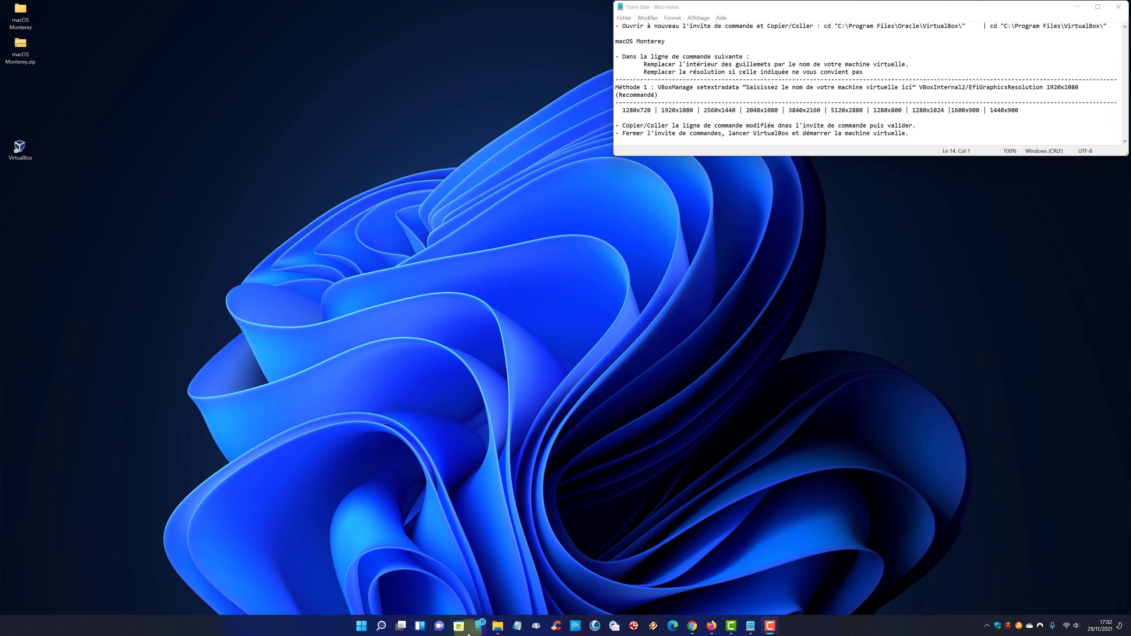
right_click(383, 627)
click(385, 627)
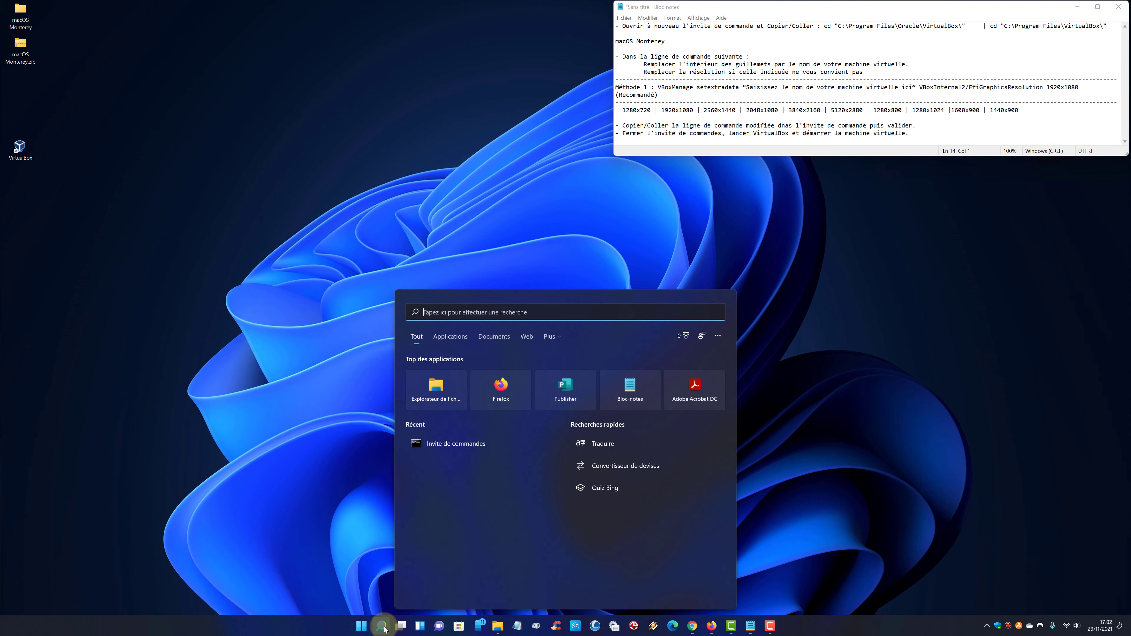
text(commande)
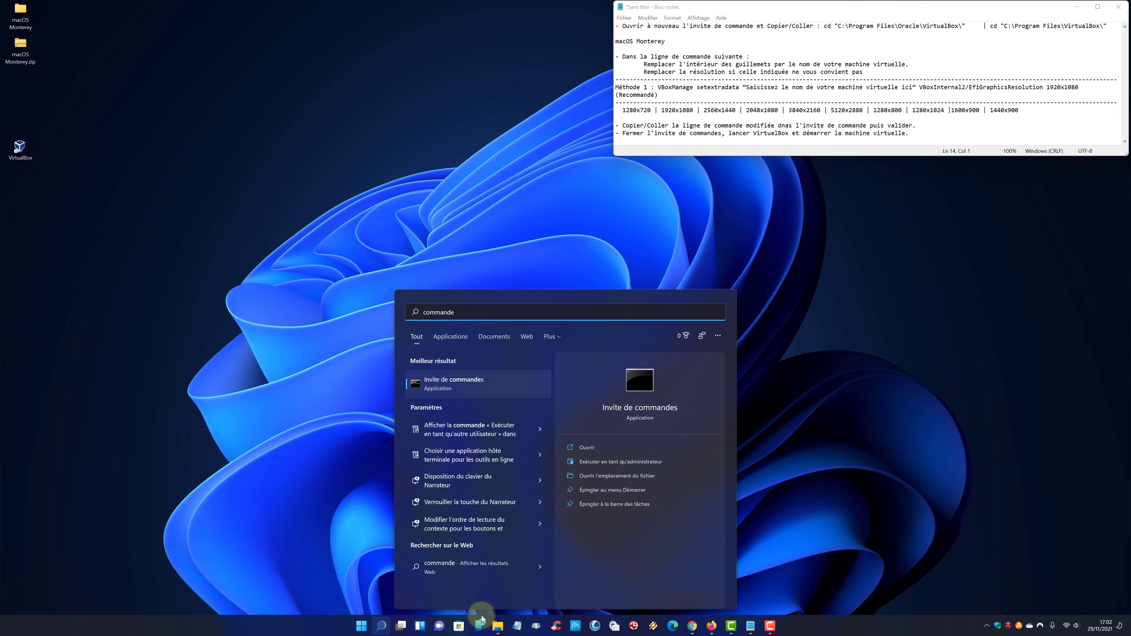
click(589, 462)
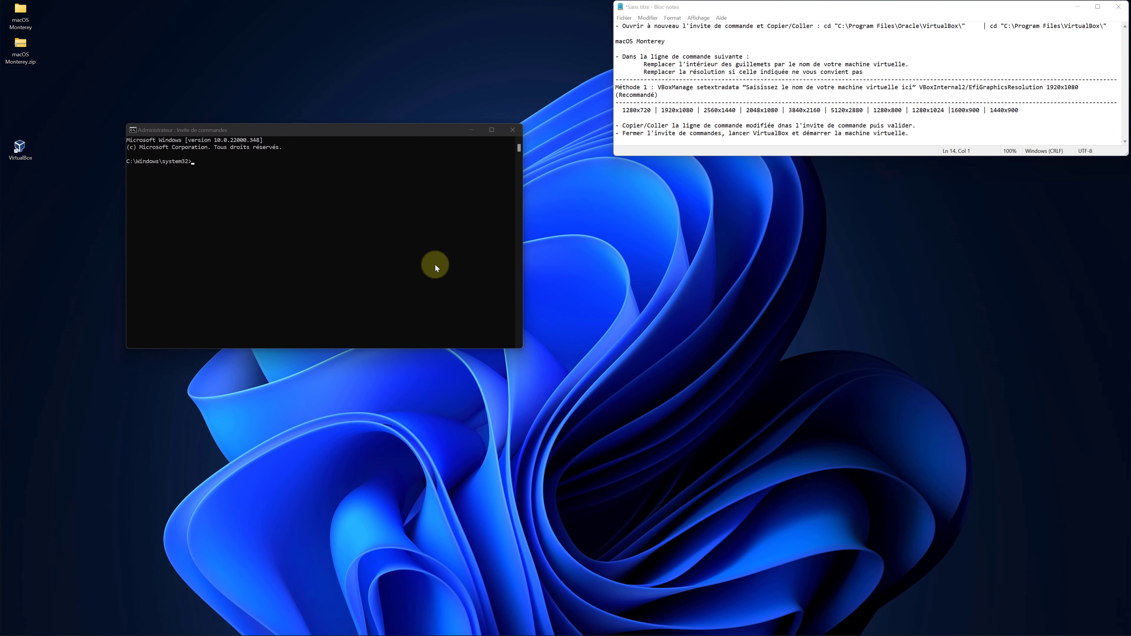
drag(344, 132, 850, 180)
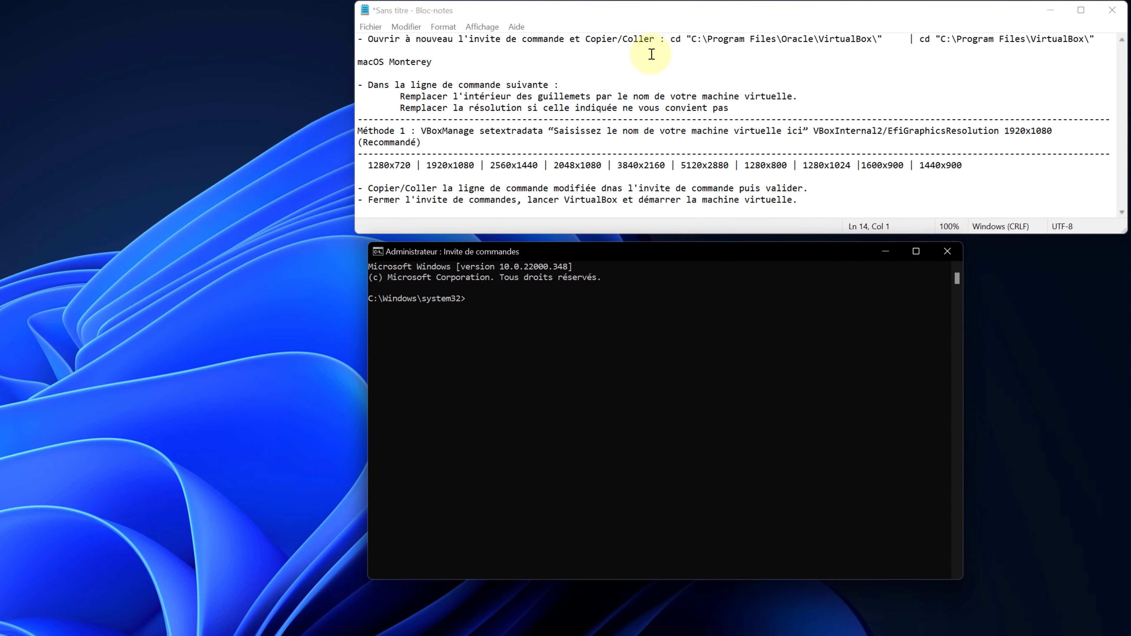
Paste and run the cd command from Notepad to enter C:\Program Files\VirtualBox.
drag(671, 33, 883, 38)
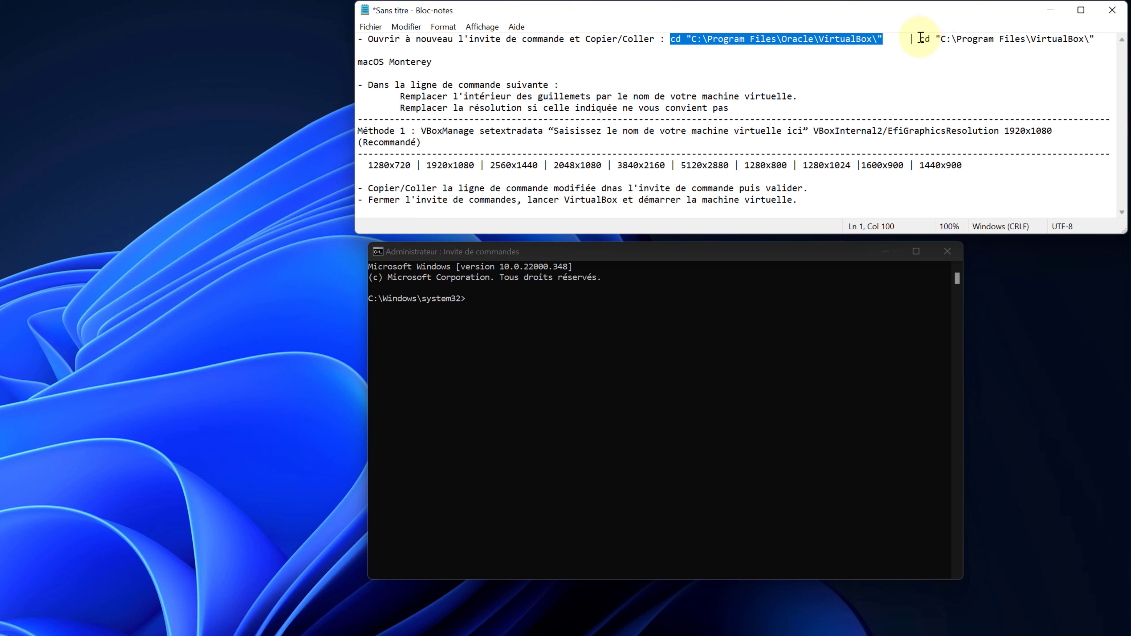
drag(921, 37, 1093, 27)
key(ctrl+c)
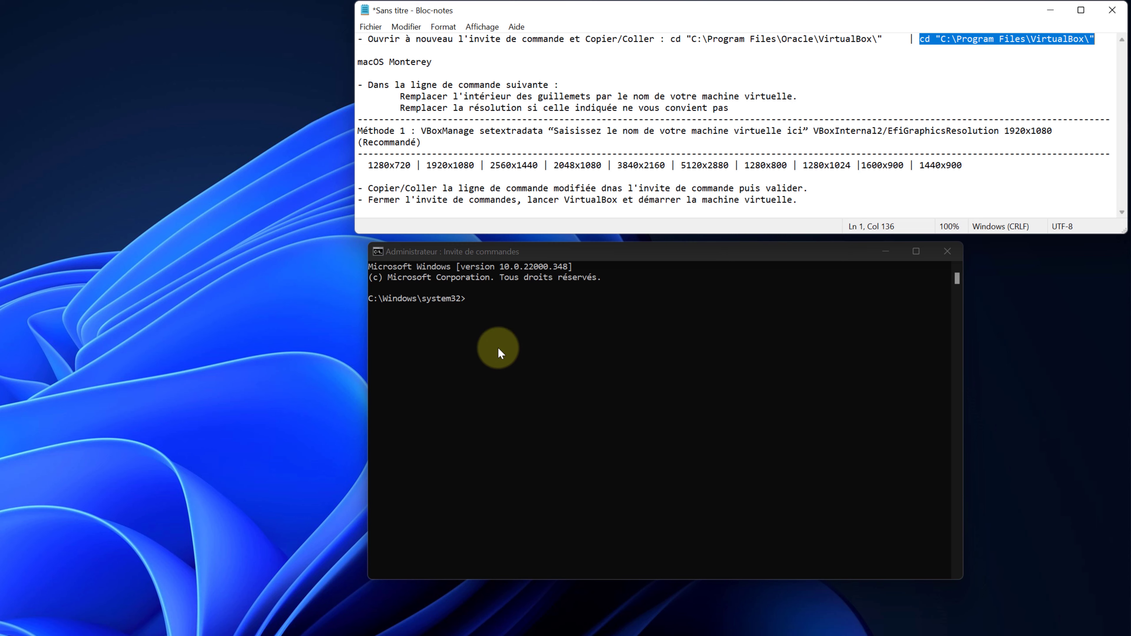
click(511, 302)
key(ctrl+v)
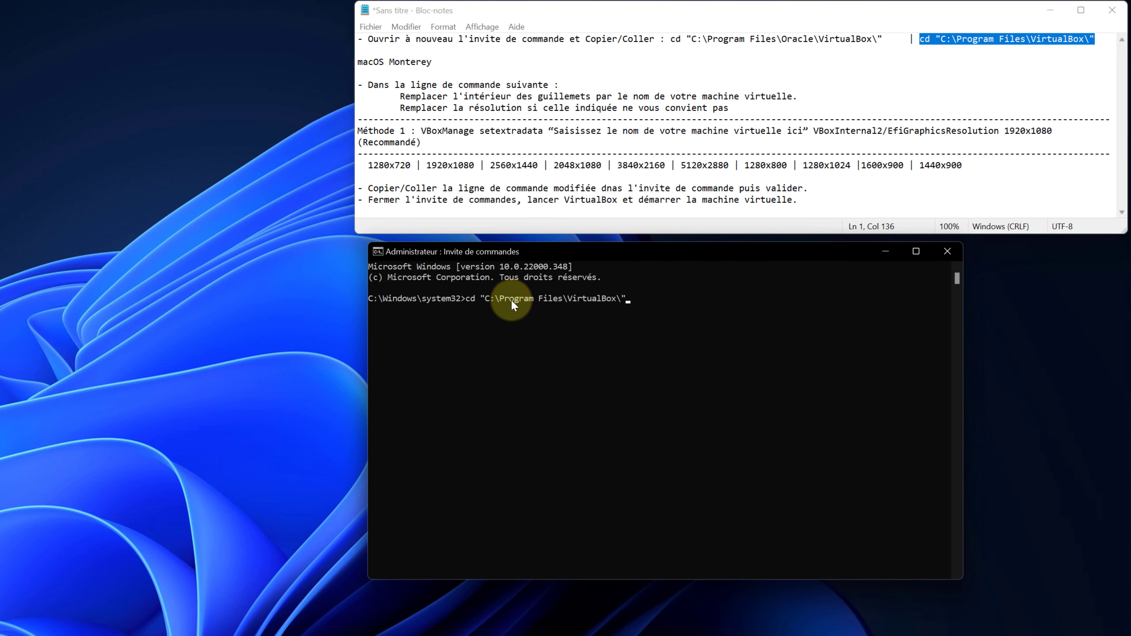
key(Return)
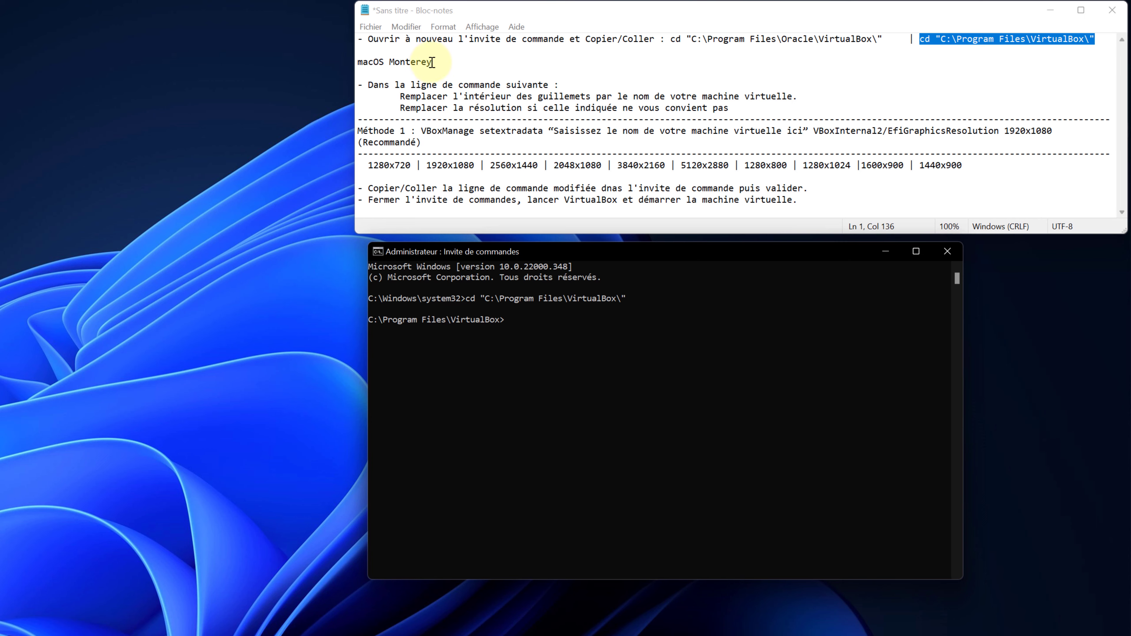
Paste 'macOS Monterey' over the Méthode 1 placeholder and select the full VBoxManage command.
drag(432, 62, 354, 57)
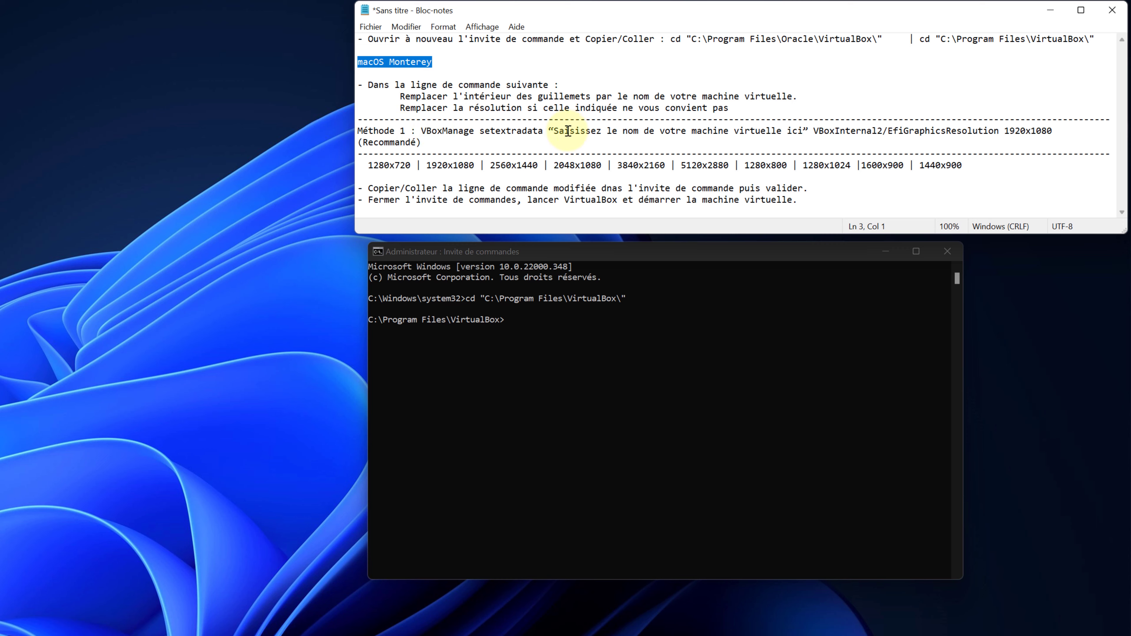
drag(554, 130, 800, 129)
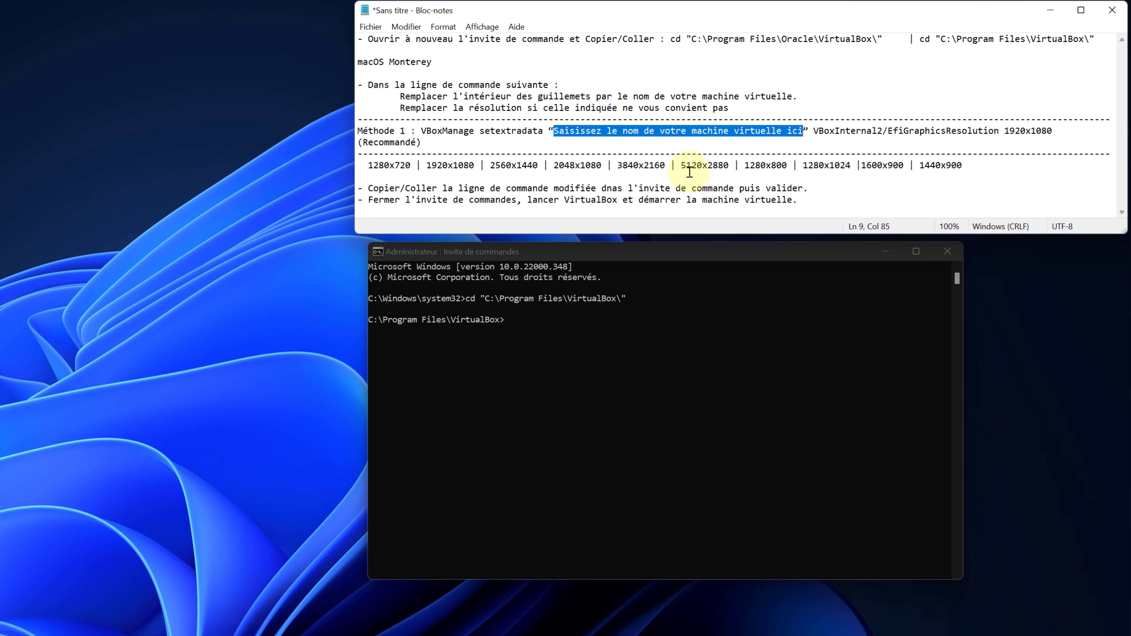
text(macOS Monterey)
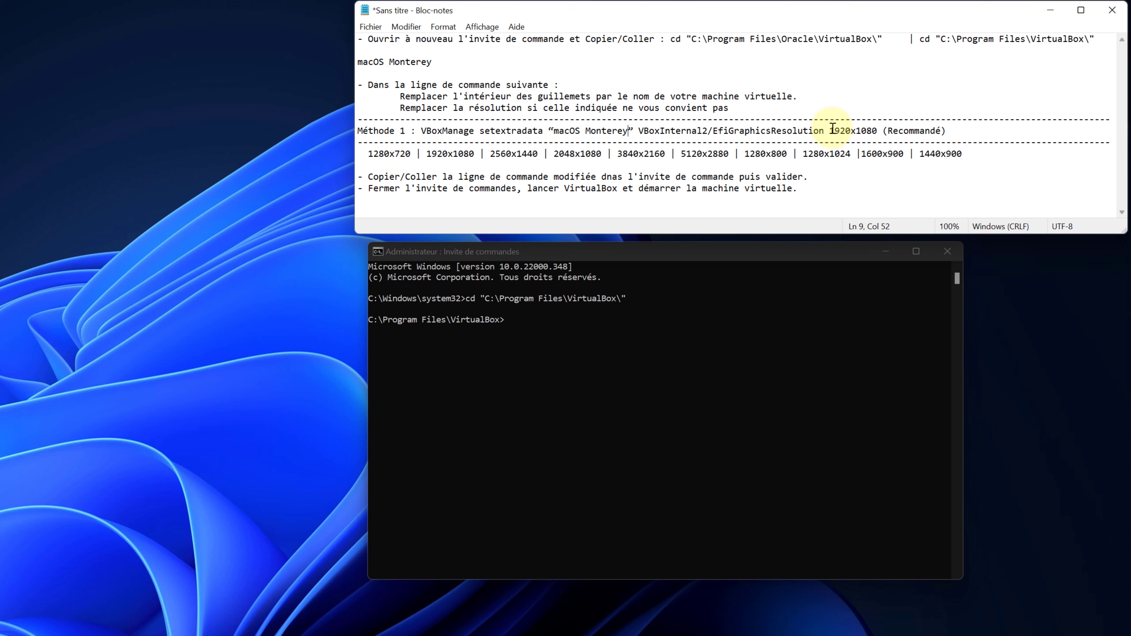
drag(832, 127, 875, 126)
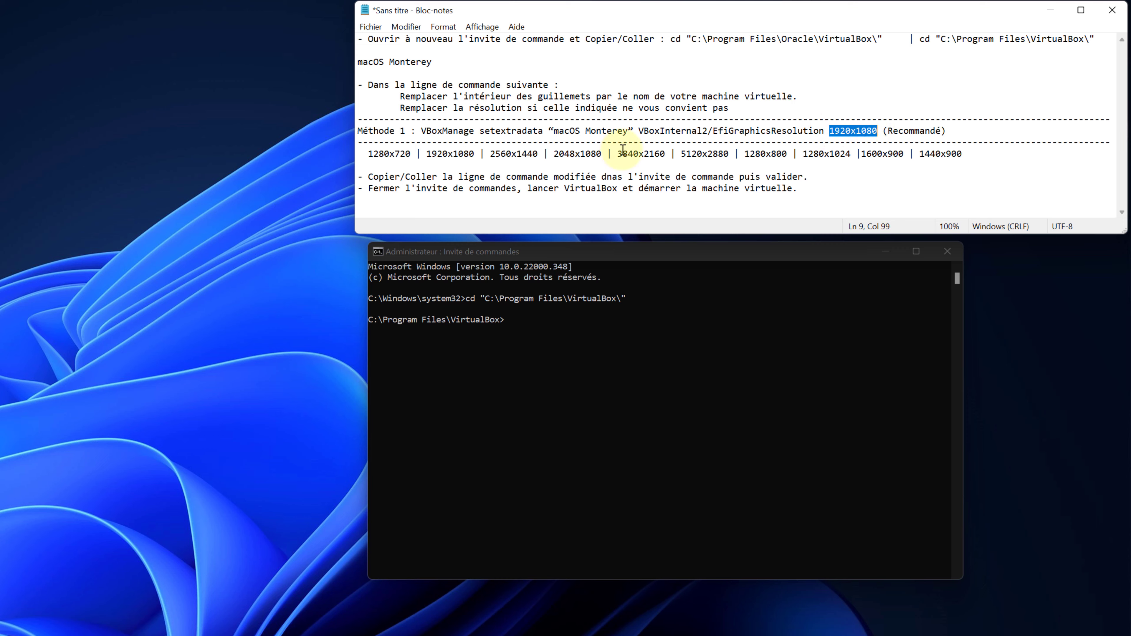
drag(619, 154, 664, 151)
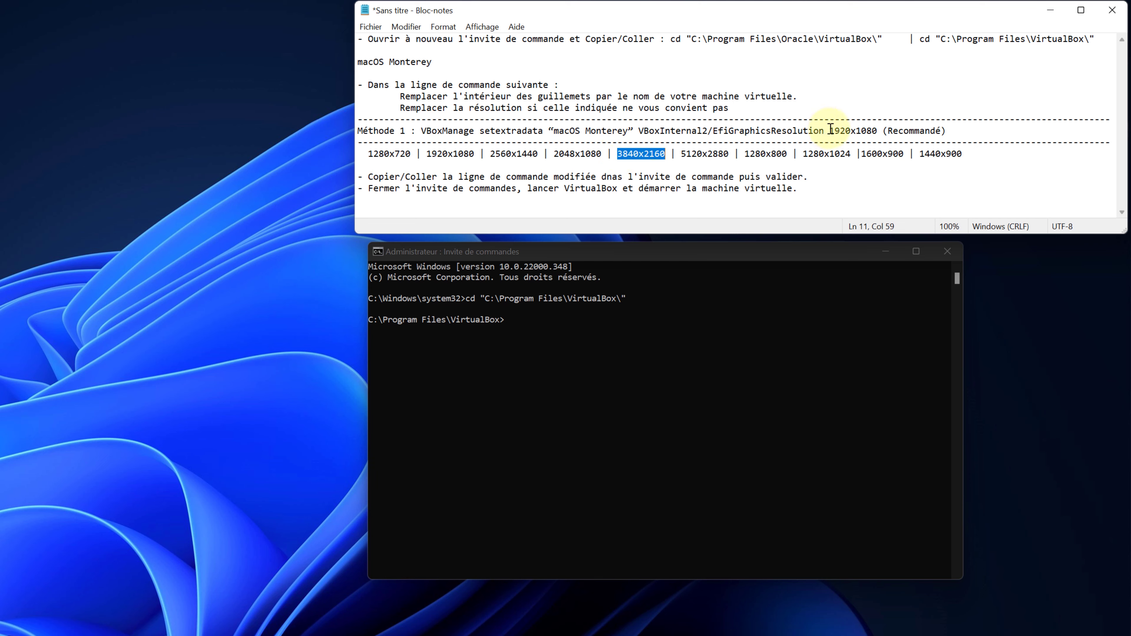
drag(830, 130, 424, 132)
key(super+c)
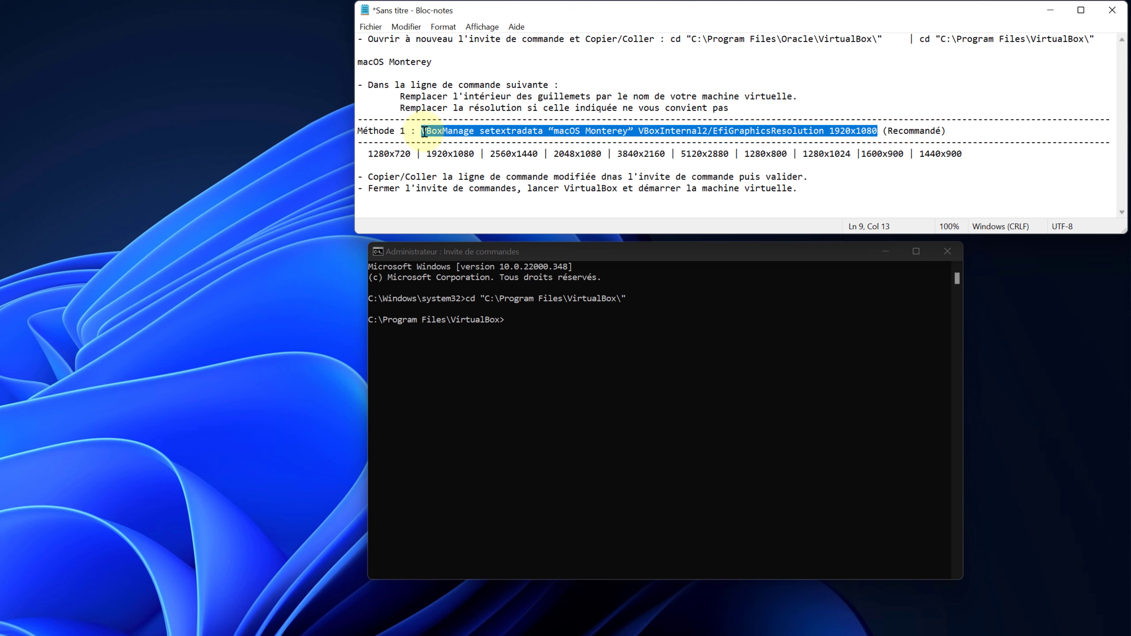
Paste and run the VBoxManage setextradata 1920x1080 EfiGraphicsResolution command, then close Command Prompt.
click(536, 321)
right_click(535, 322)
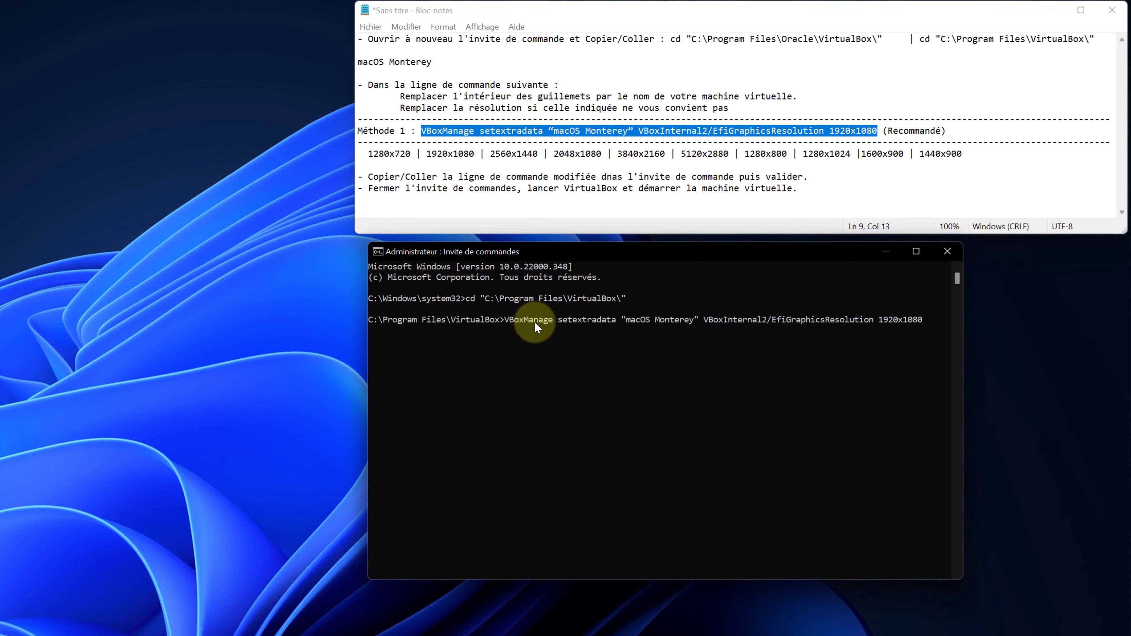
key(Return)
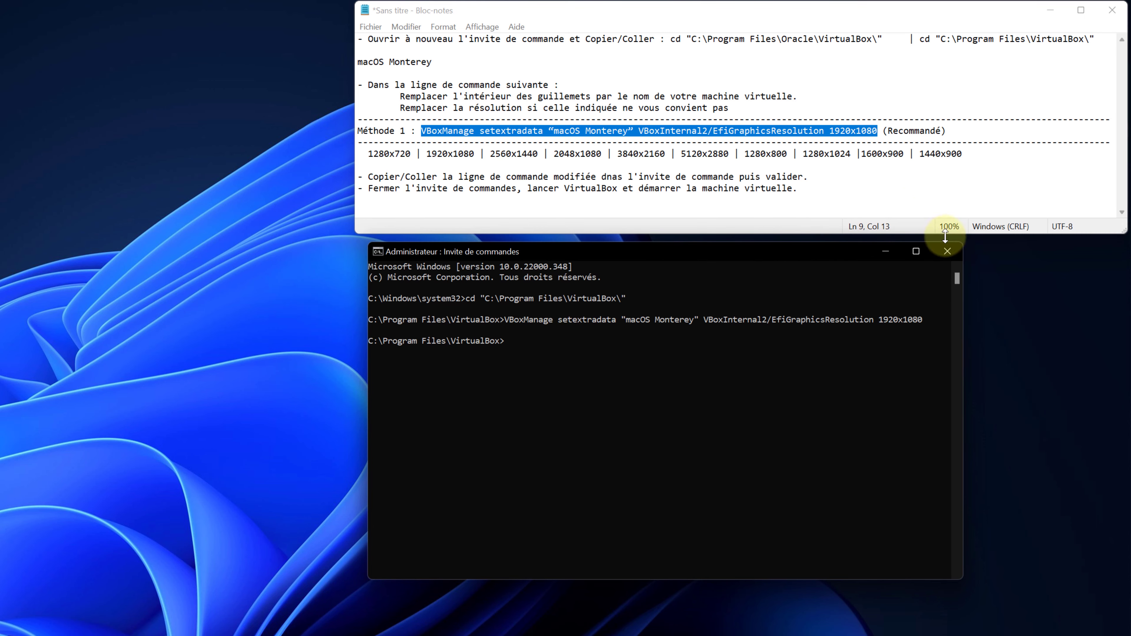
click(947, 252)
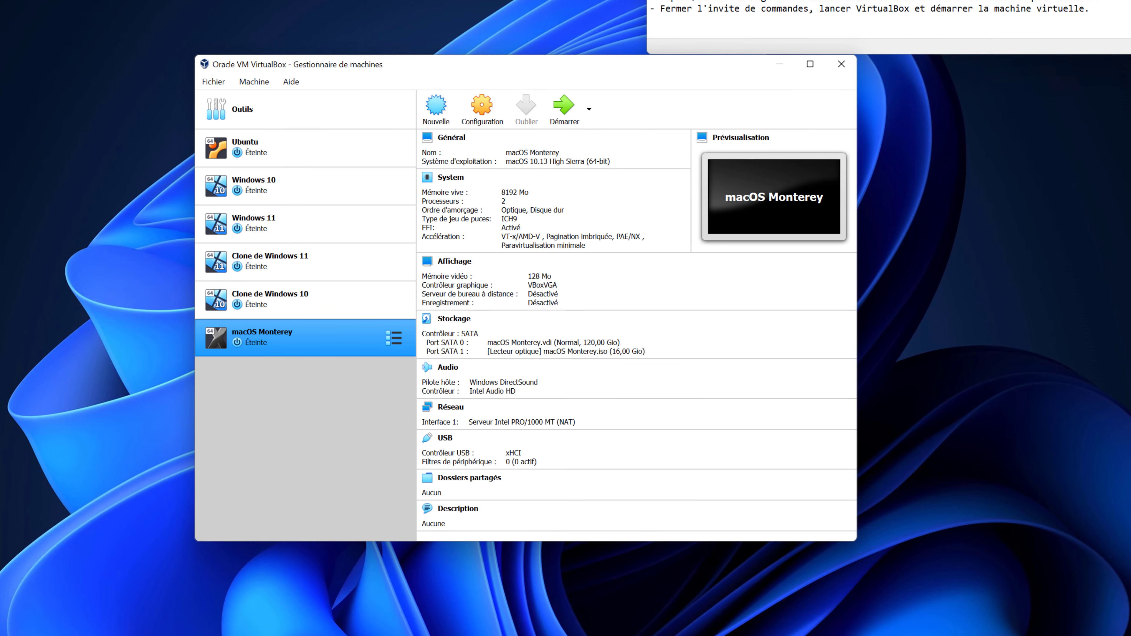
Start the macOS Monterey VM, dismiss the keyboard-capture banner, and log in with the account password.
click(549, 127)
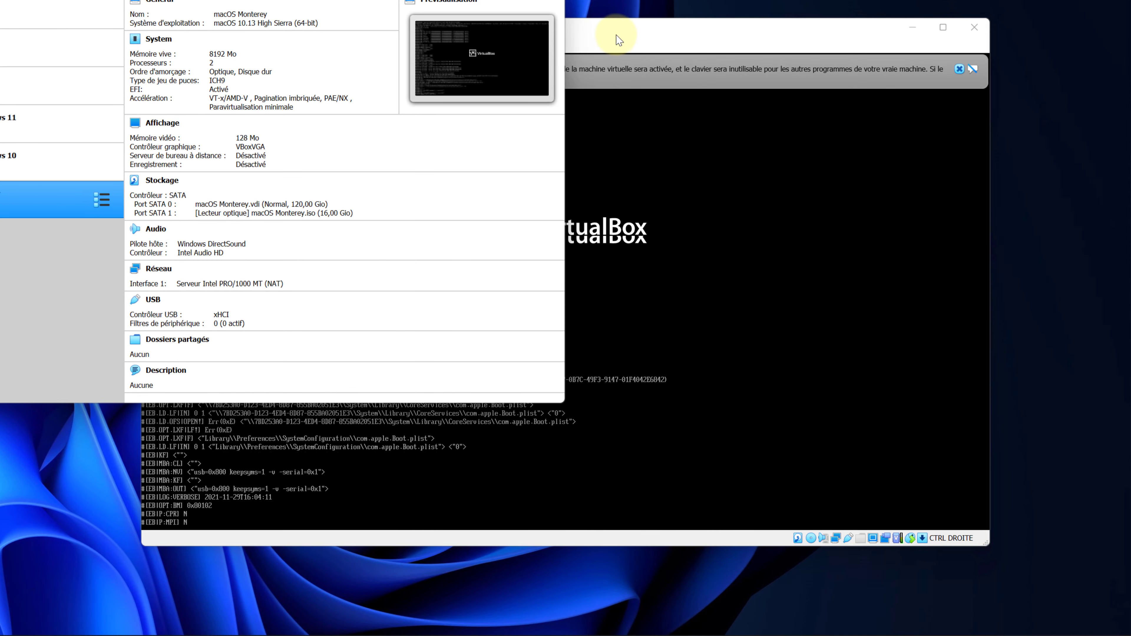
click(619, 40)
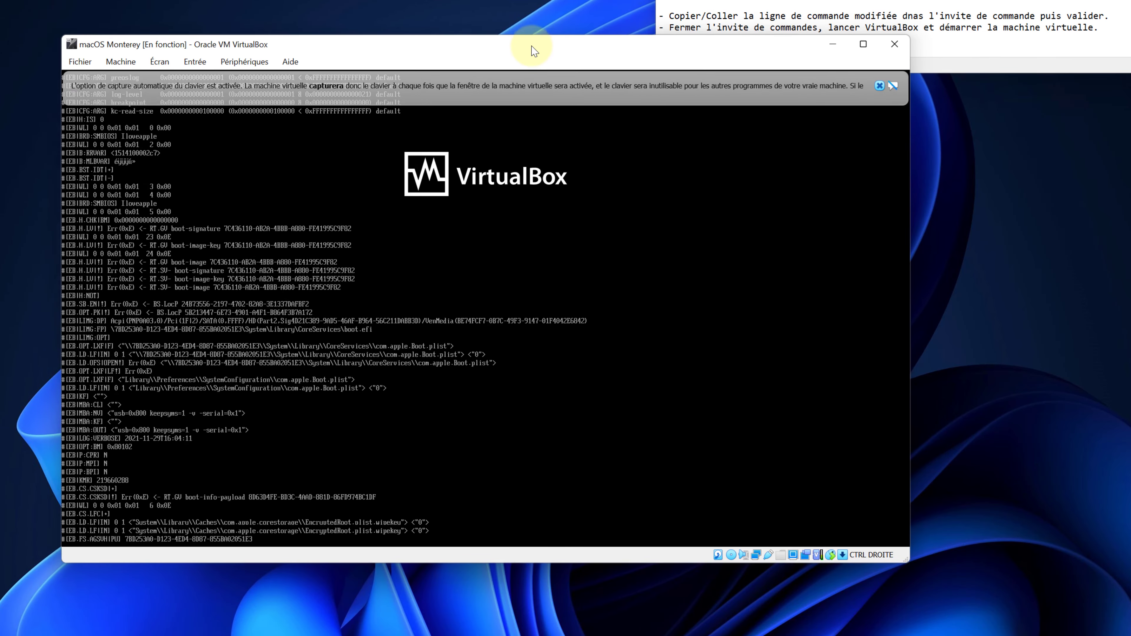
drag(535, 51, 527, 48)
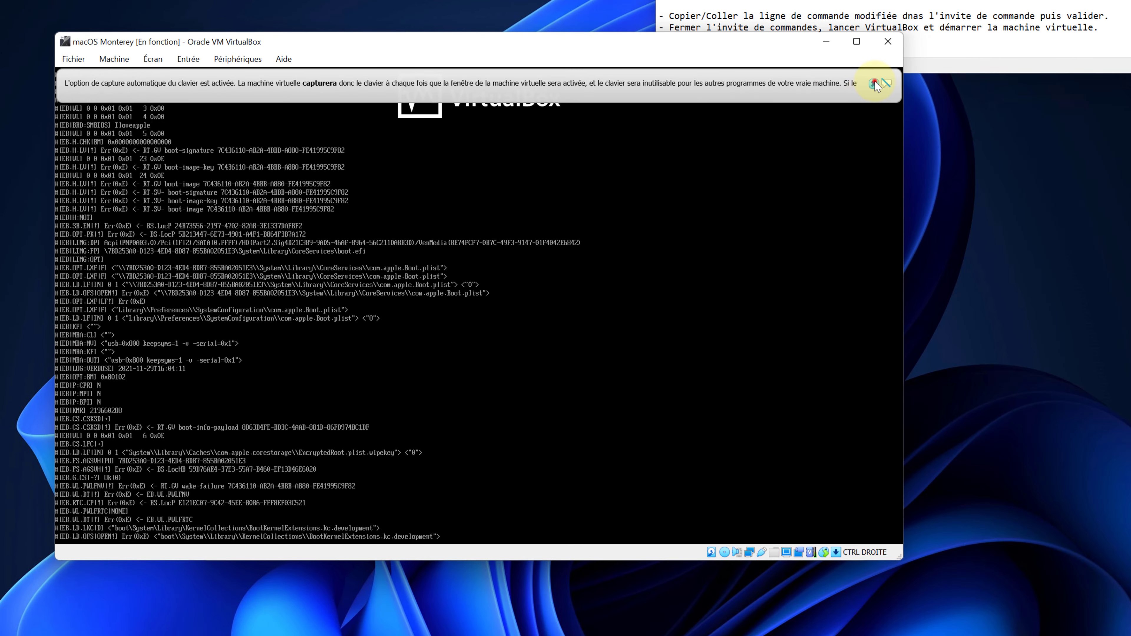
click(874, 82)
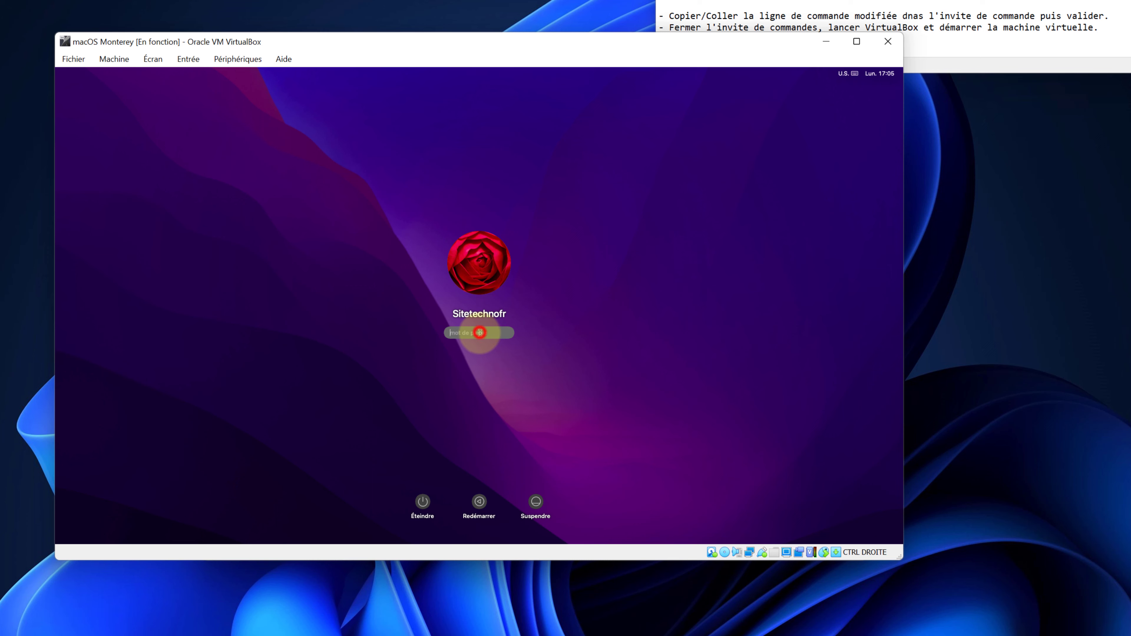
text(••)
key(Return)
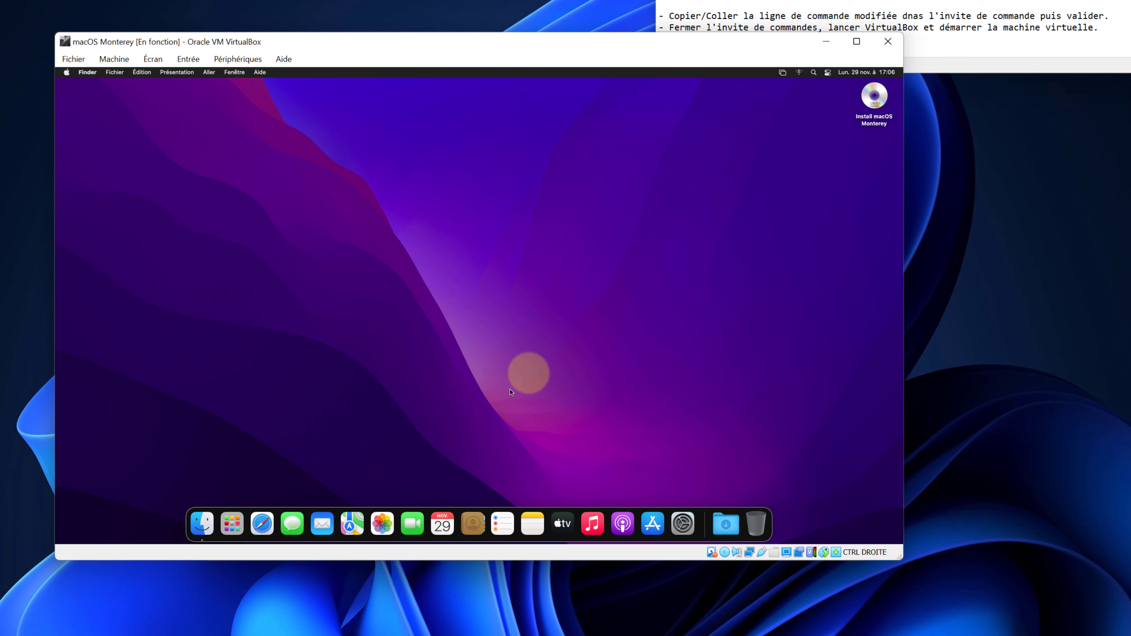
Eject the Install macOS Monterey disc from the guest desktop.
click(874, 104)
right_click(874, 104)
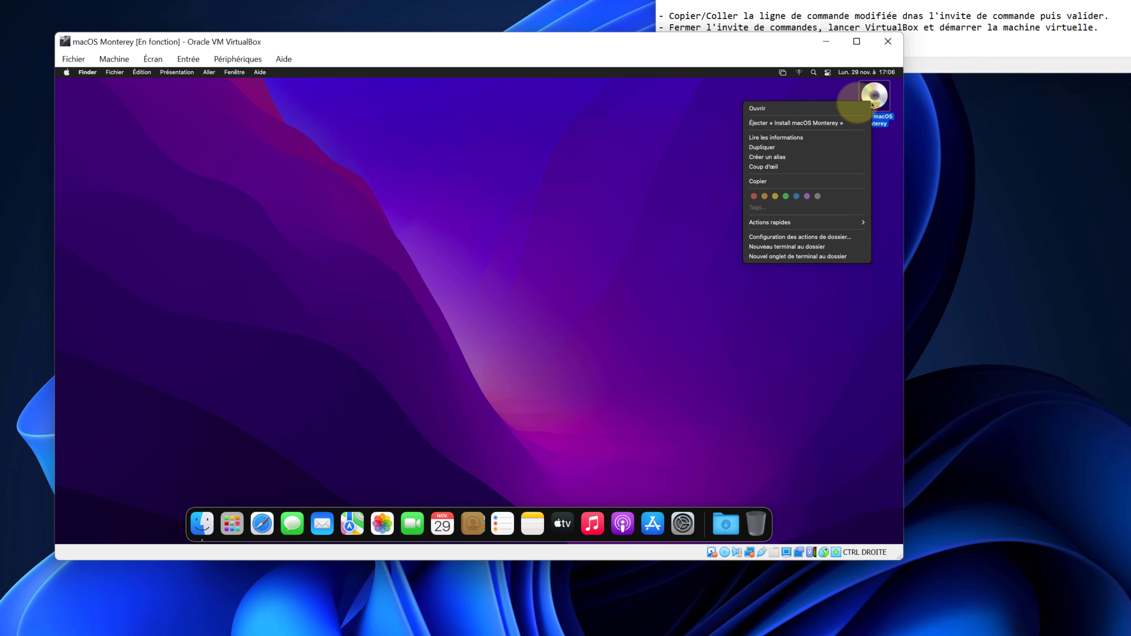
click(768, 124)
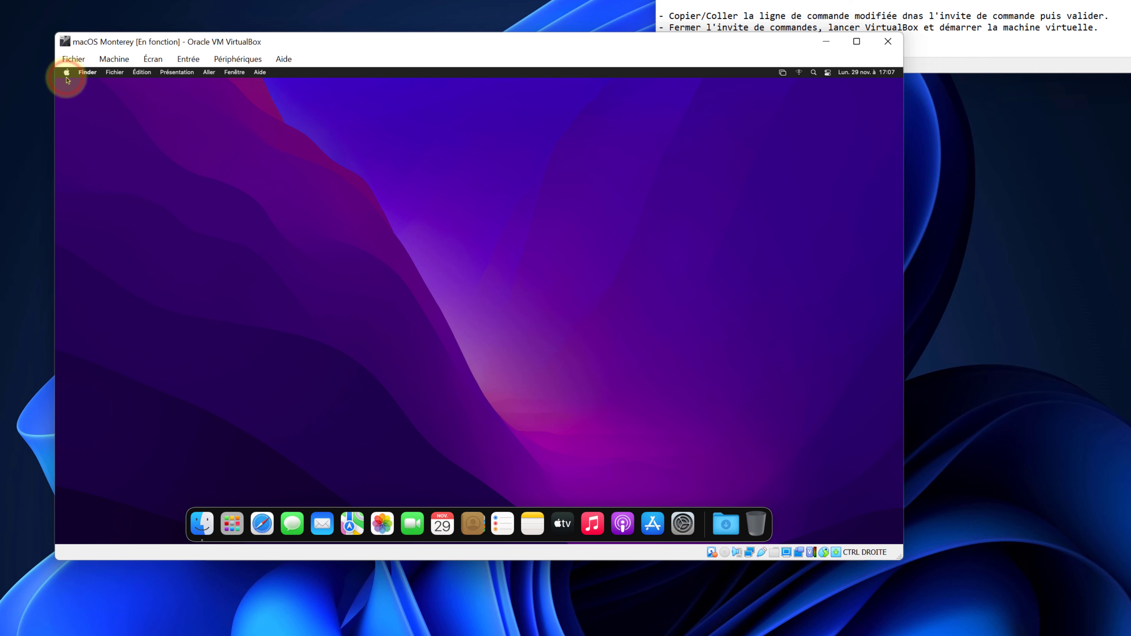
Shut down the guest via Apple menu > Éteindre and close the VirtualBox Manager.
click(67, 76)
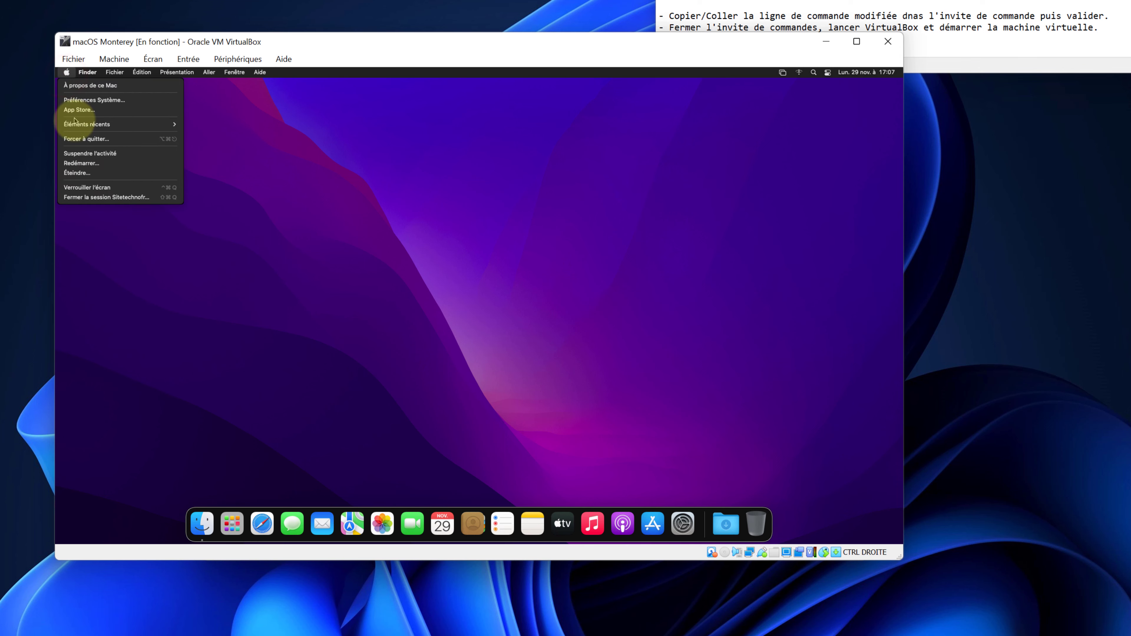
mouse_move(85, 128)
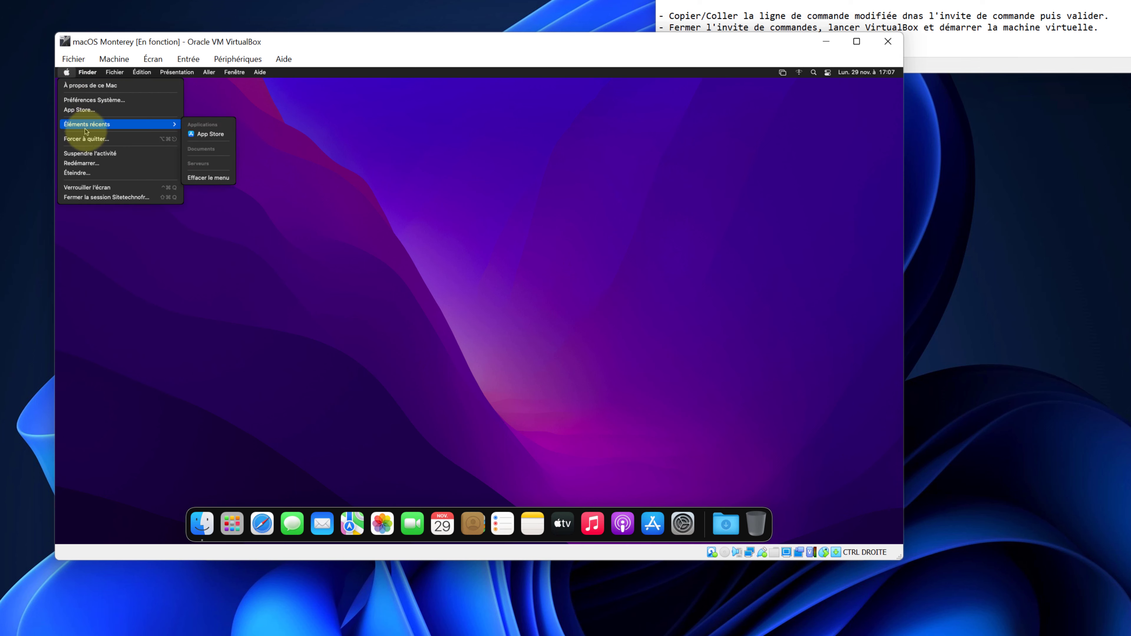
click(95, 172)
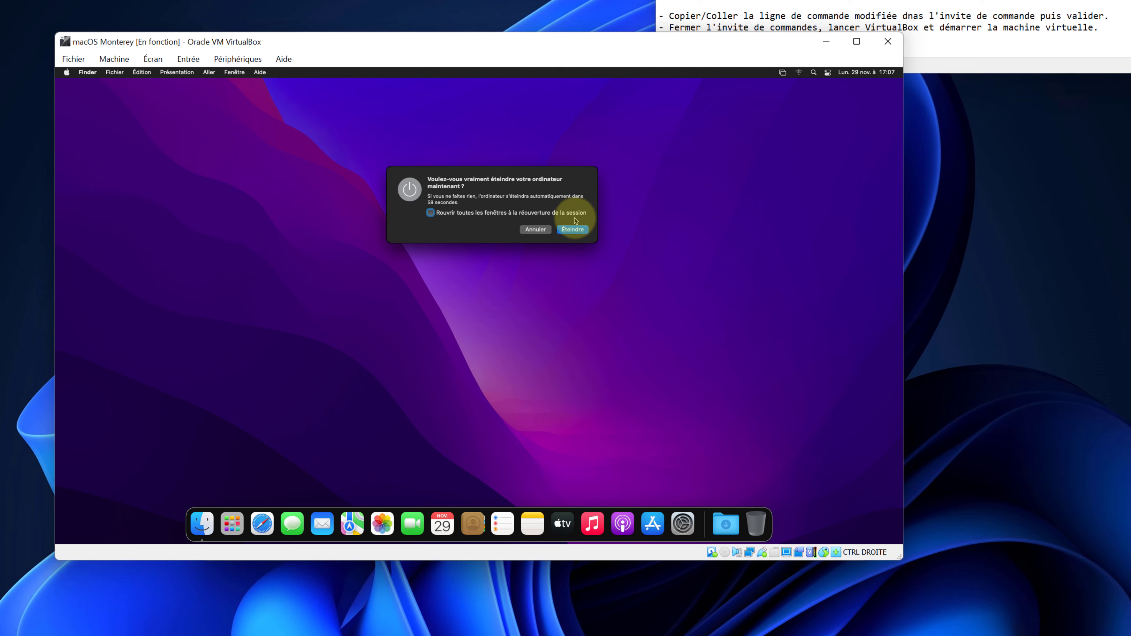
click(573, 231)
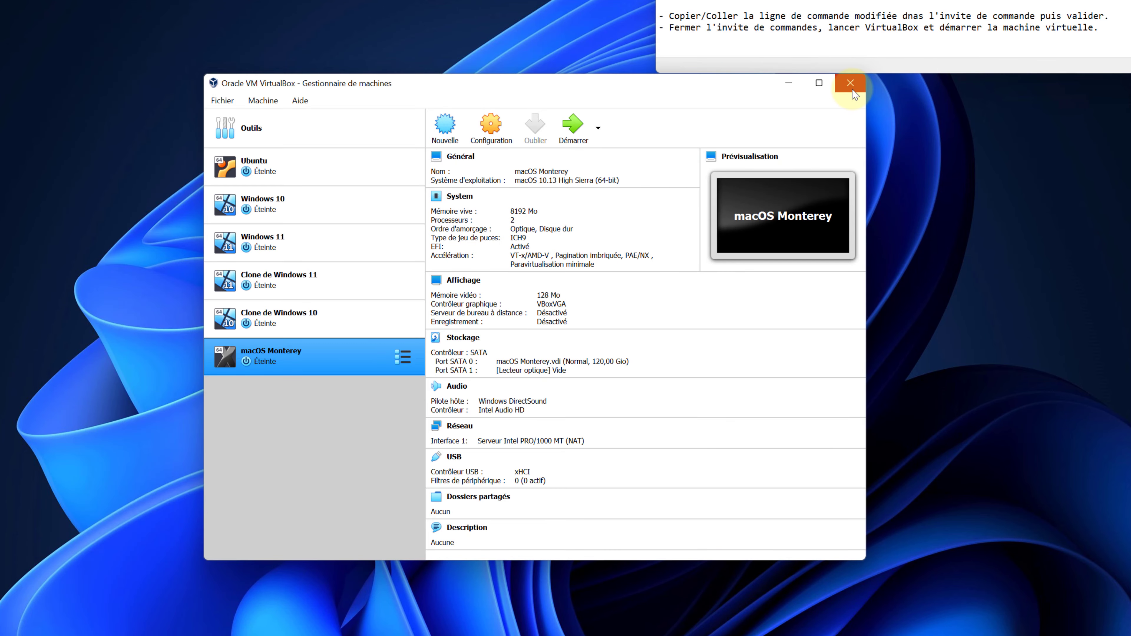
click(850, 83)
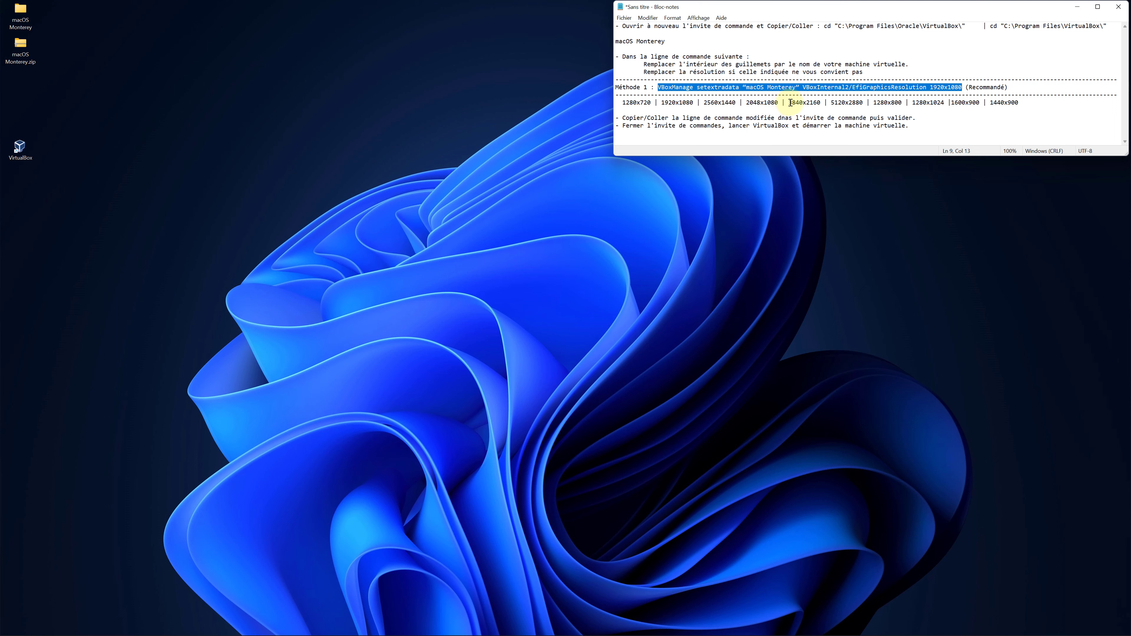
Copy 3840x2160 from the resolution list and paste it over 1920x1080 in the Méthode 1 line.
drag(791, 103, 821, 103)
key(ctrl+c)
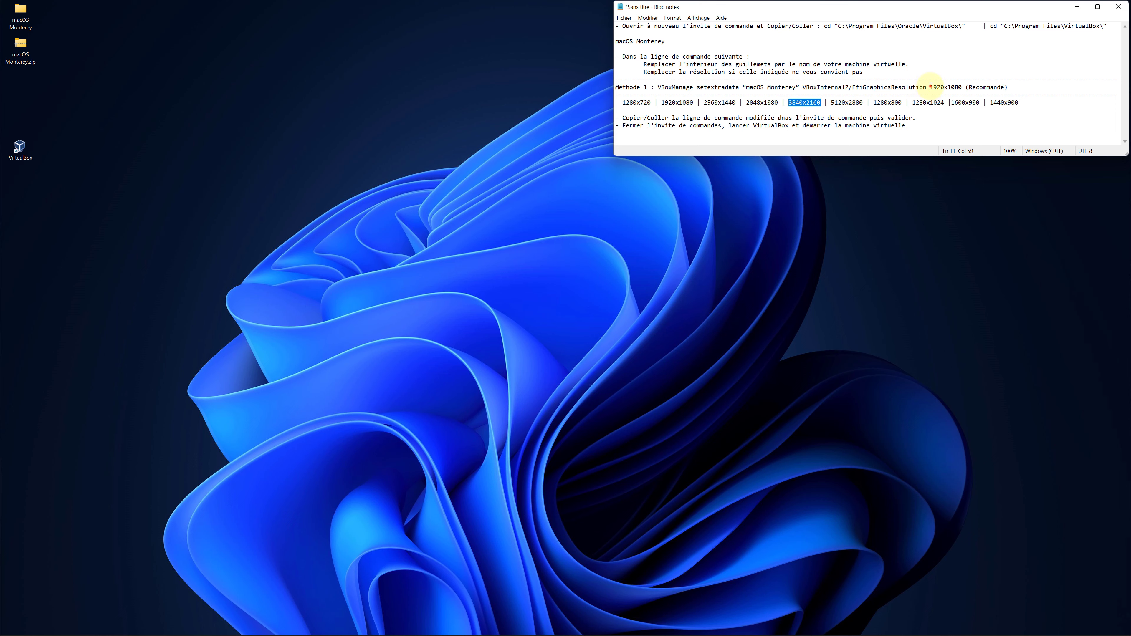
drag(931, 87, 962, 85)
key(ctrl+v)
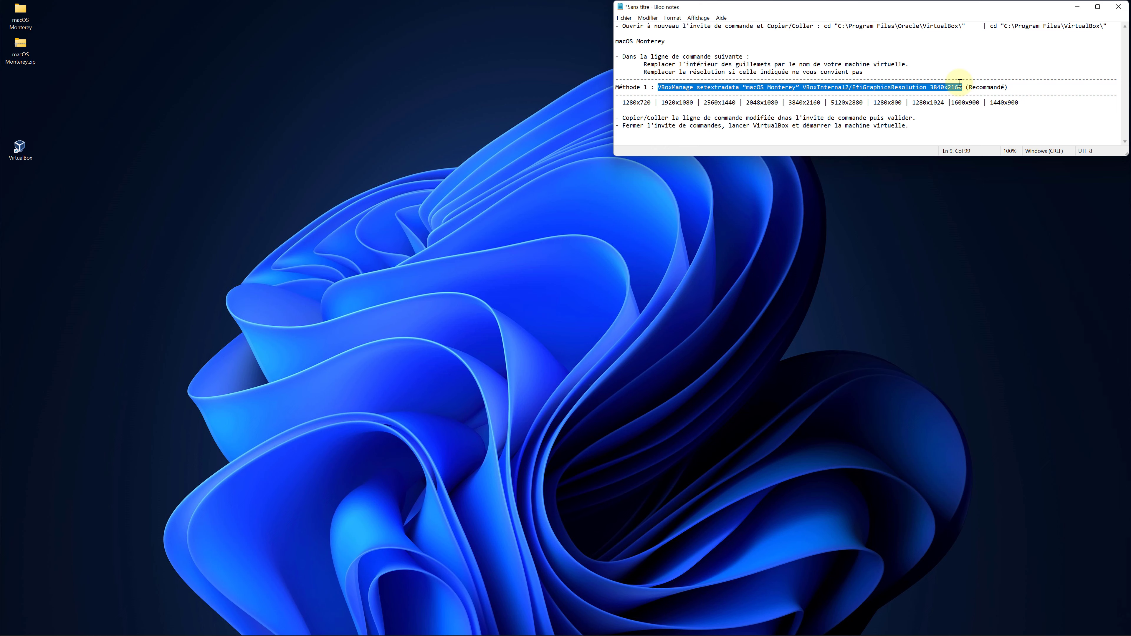
Search 'commande', run Command Prompt as administrator, and move it below the Notepad notes.
mouse_move(439, 628)
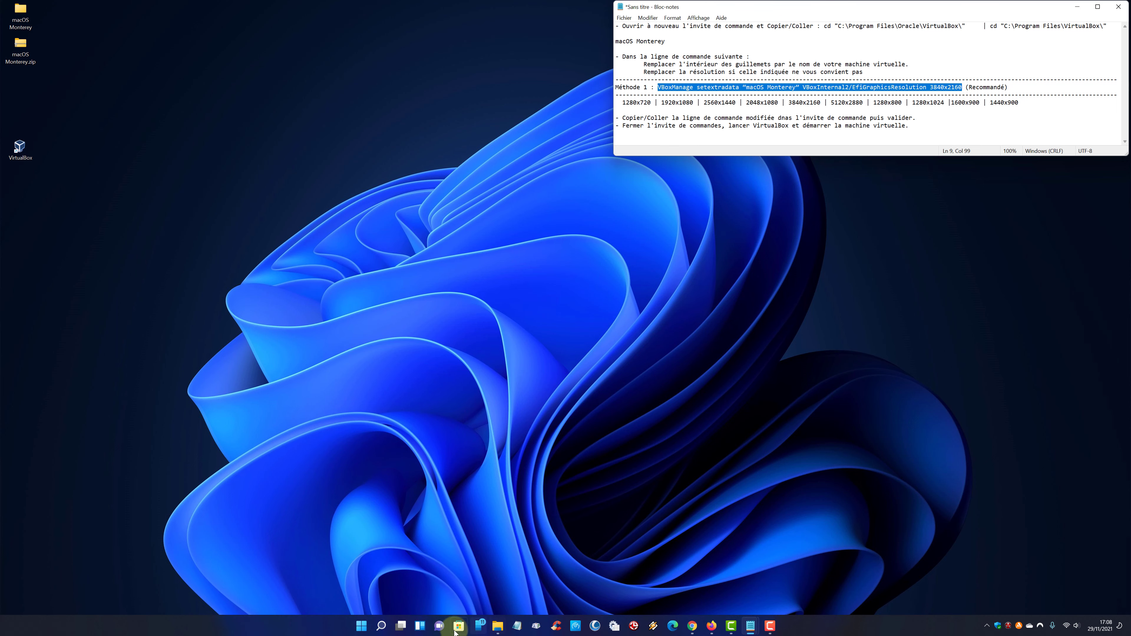
click(381, 627)
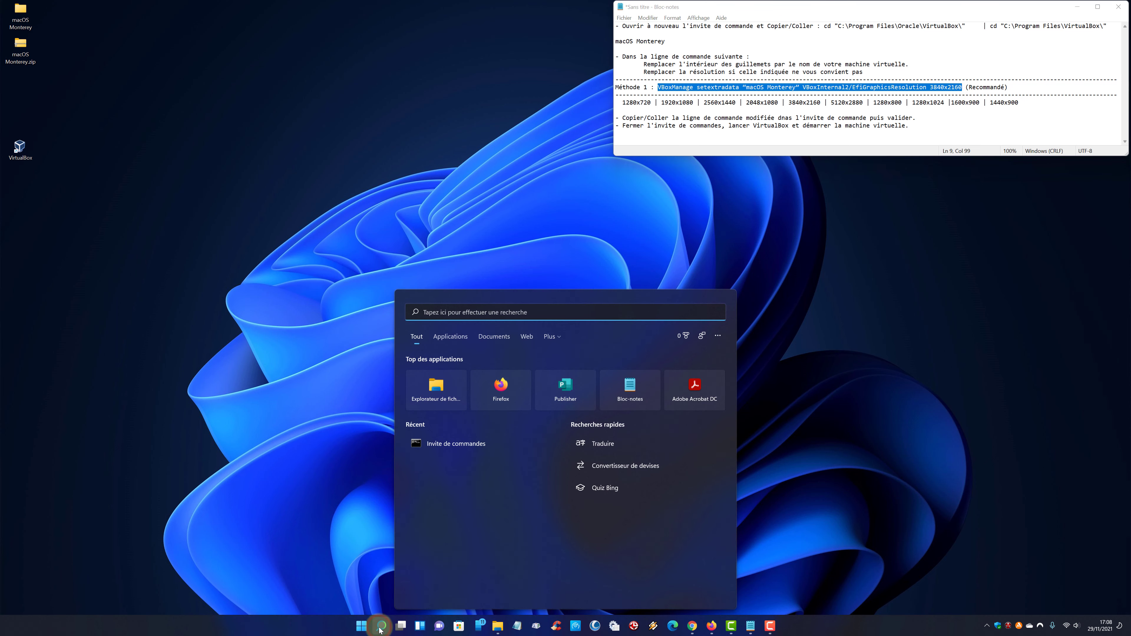
text(commande)
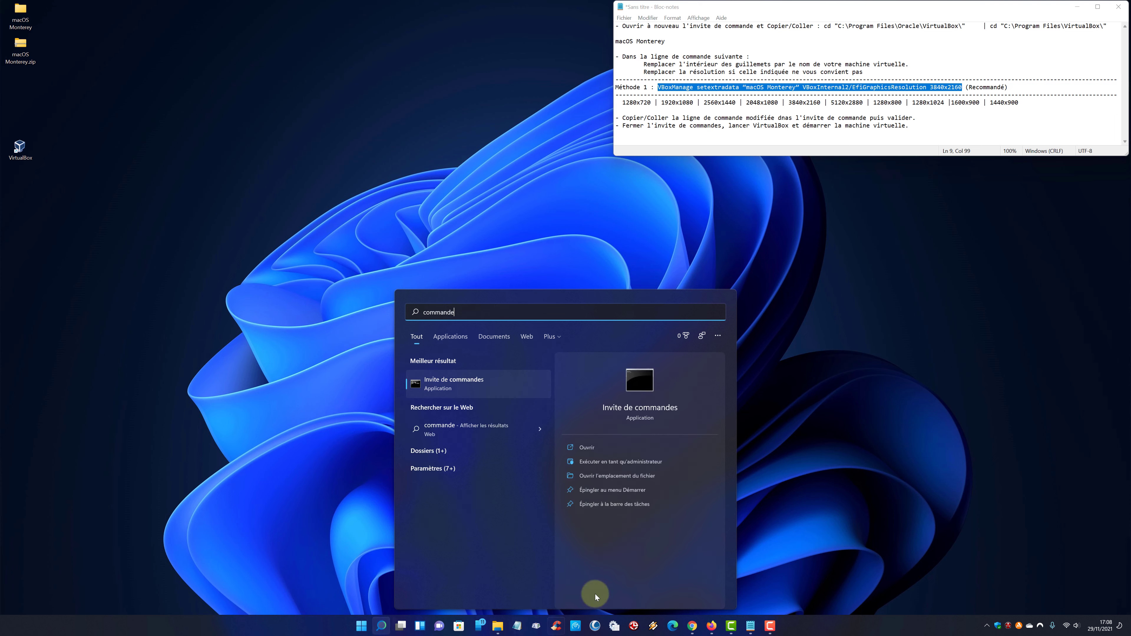
click(615, 467)
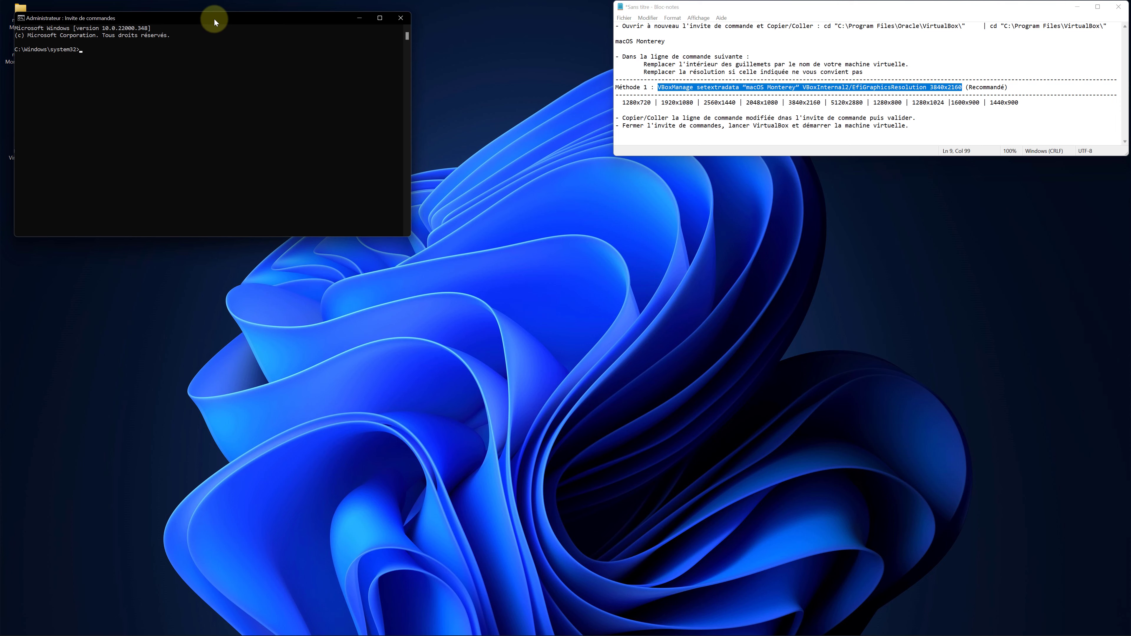
drag(216, 20, 806, 184)
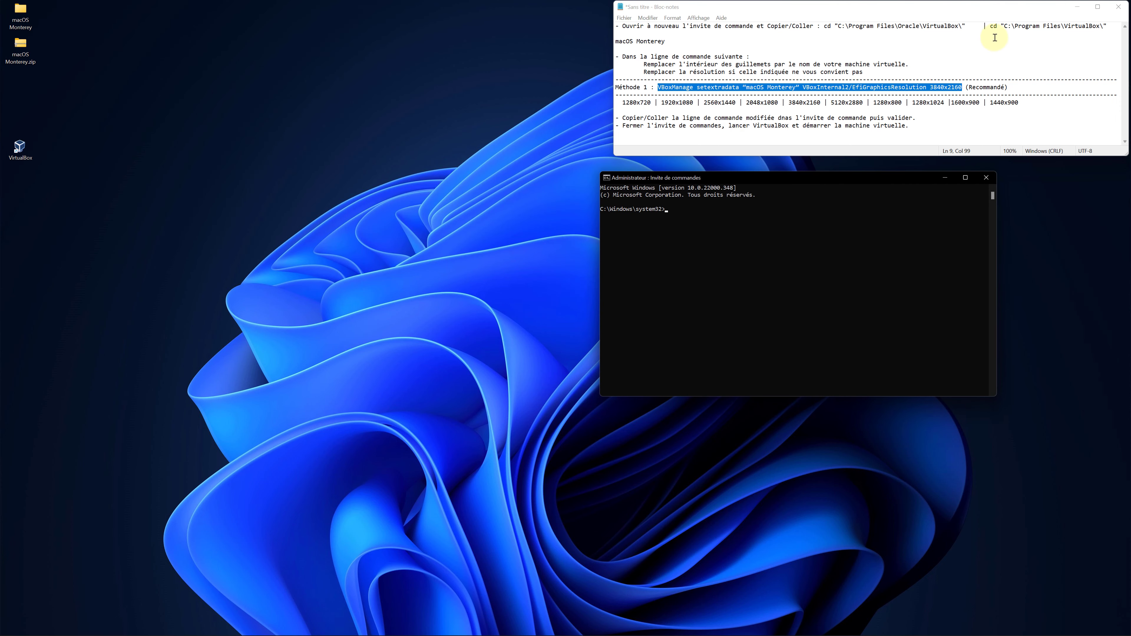
From the VirtualBox folder, run VBoxManage setextradata to set the VM's EFI resolution to 3840x2160.
drag(991, 25, 1108, 26)
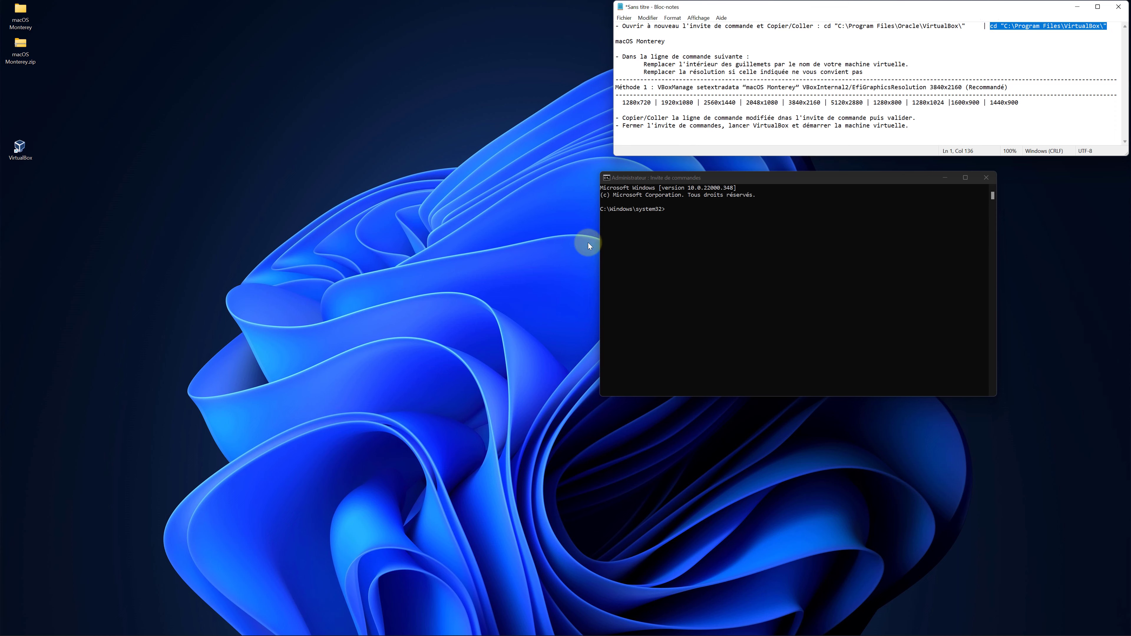
click(714, 213)
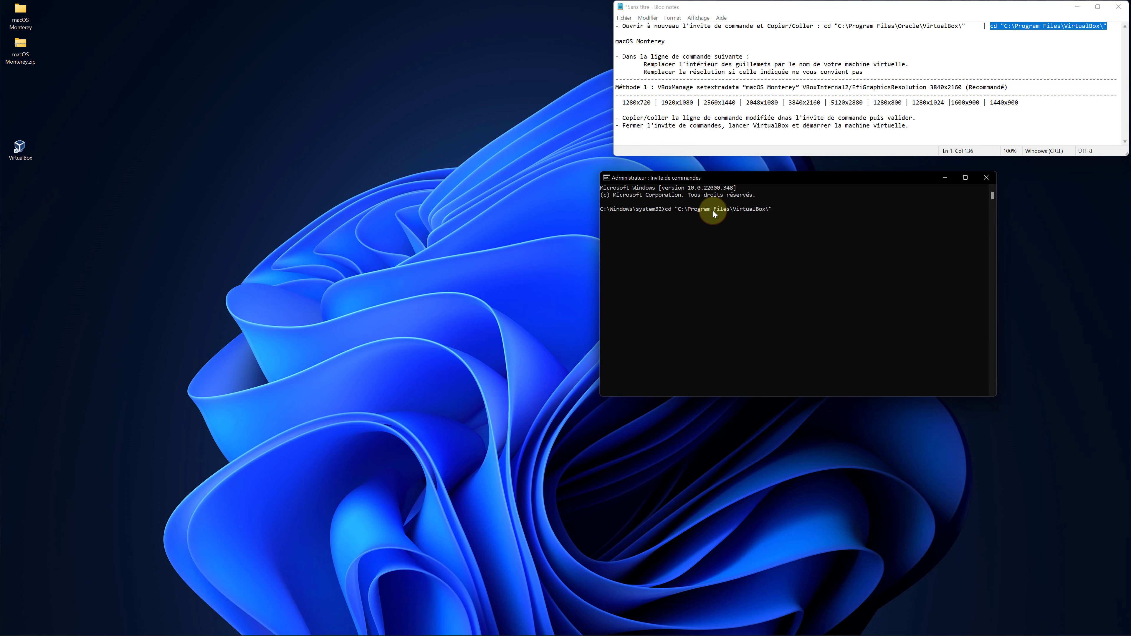
key(Return)
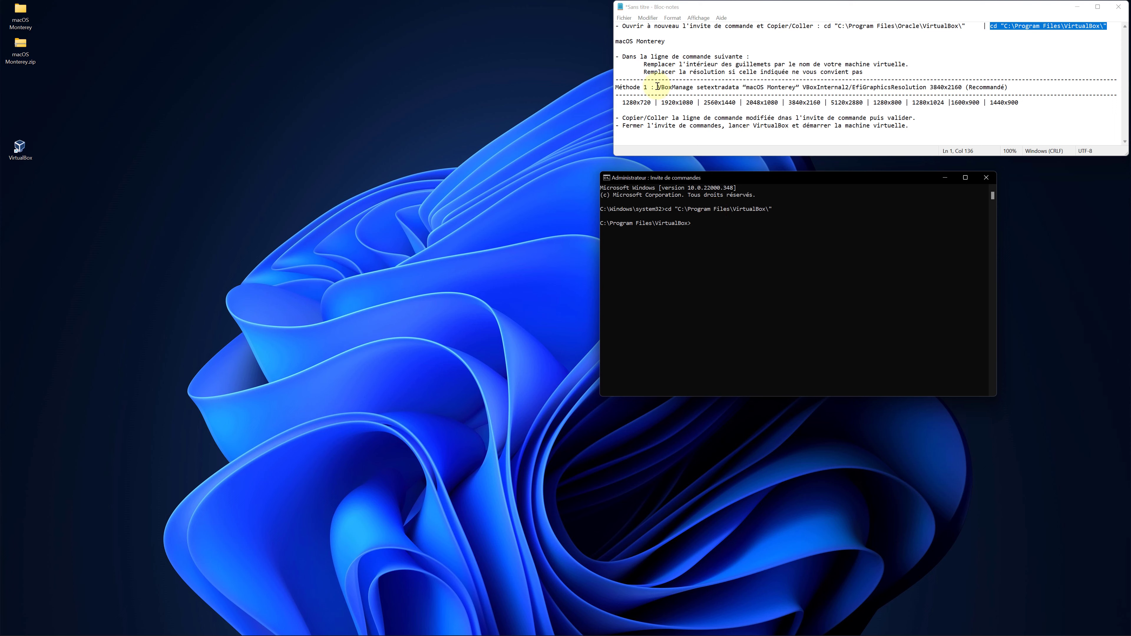
drag(658, 86, 963, 88)
key(ctrl+c)
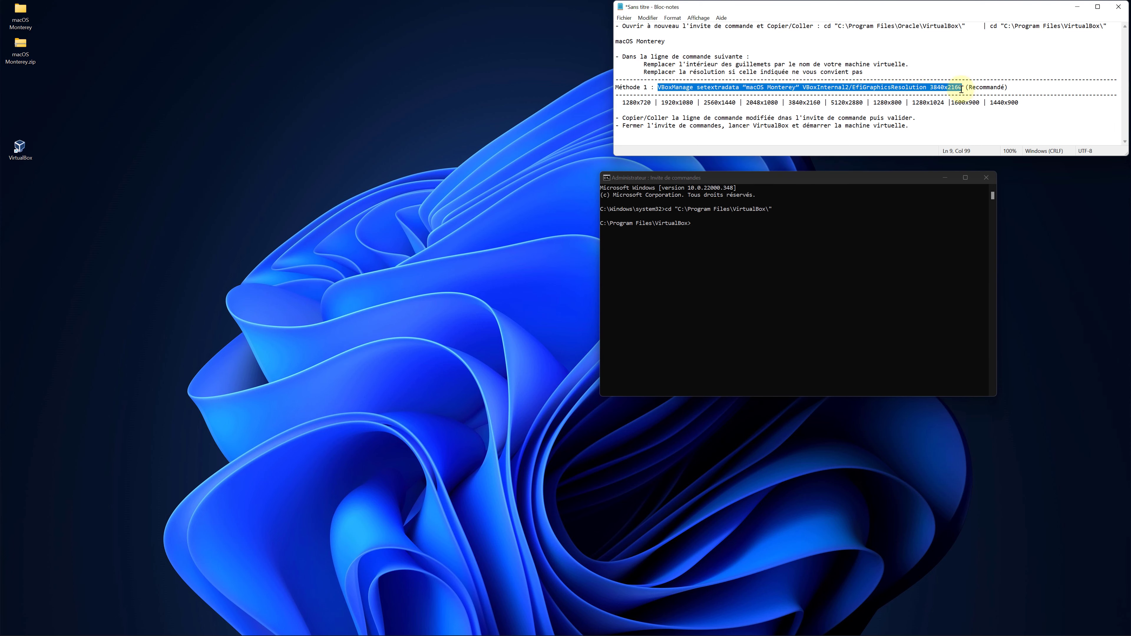
click(699, 228)
key(ctrl+v)
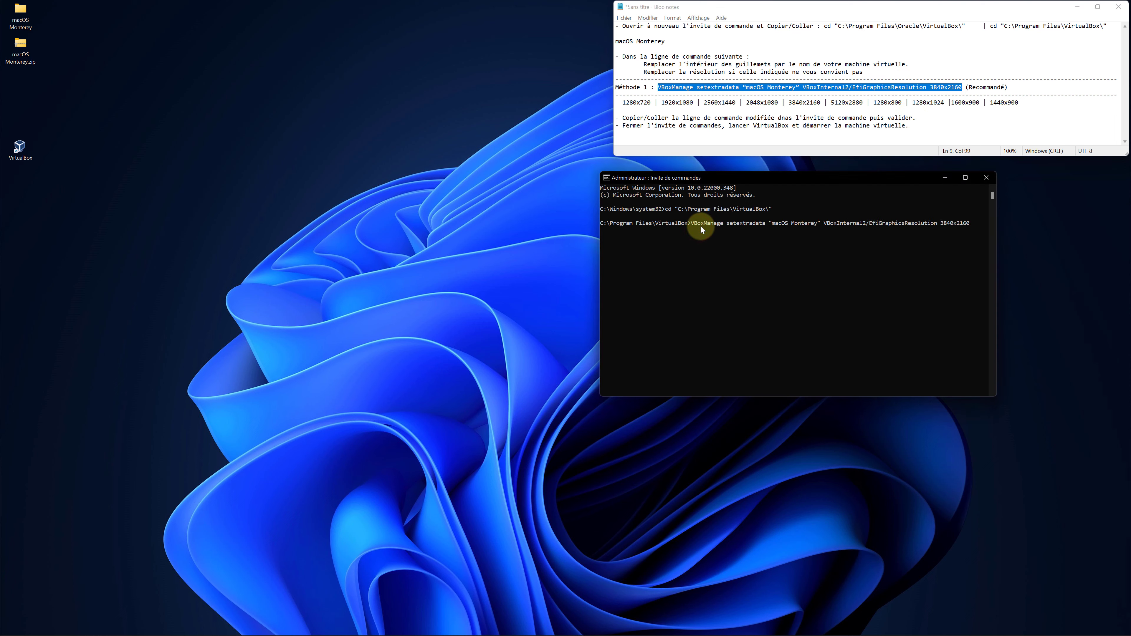
key(Return)
Close Command Prompt and close Notepad with Ne pas enregistrer.
click(987, 177)
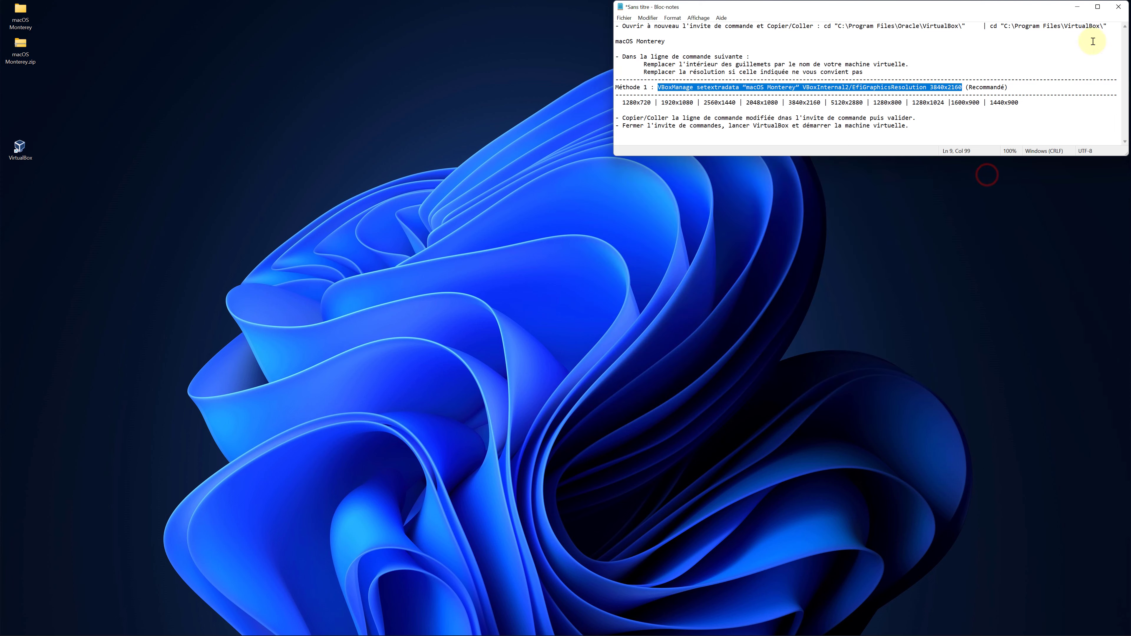
click(1119, 7)
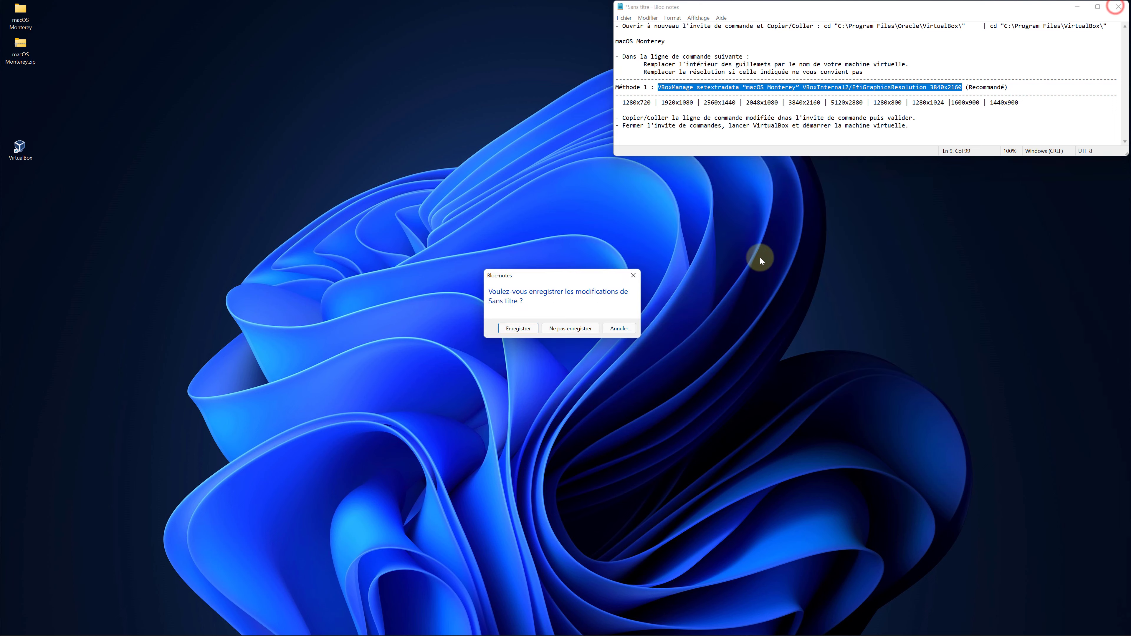
click(571, 329)
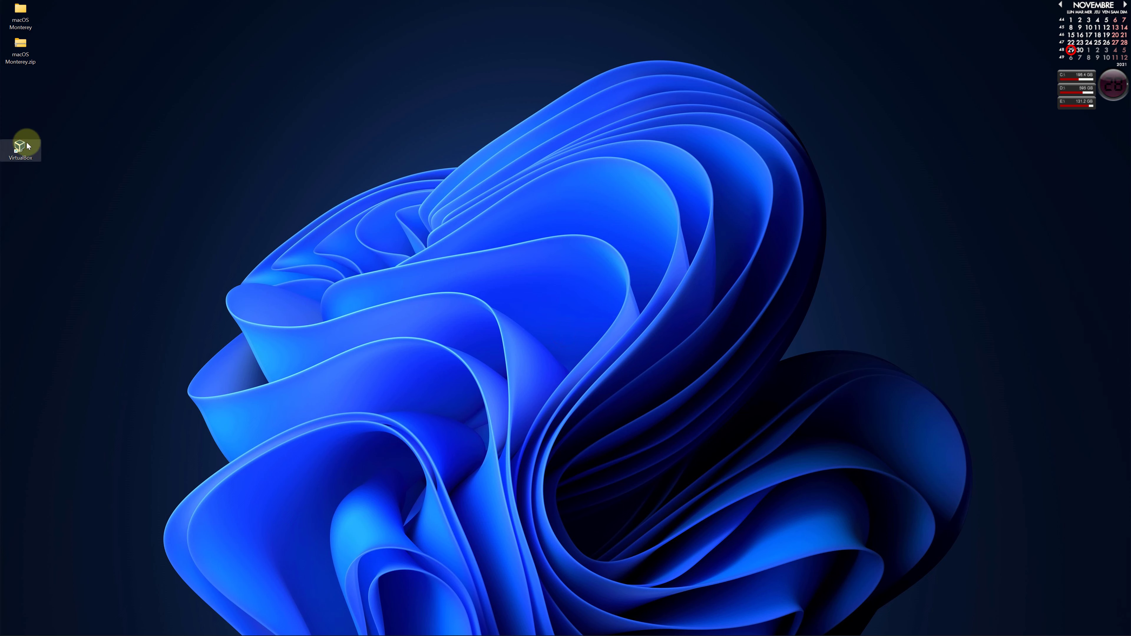
In the Monterey VM's Interface utilisateur settings, uncheck Afficher en plein écran/mode intégré and save.
double_click(22, 152)
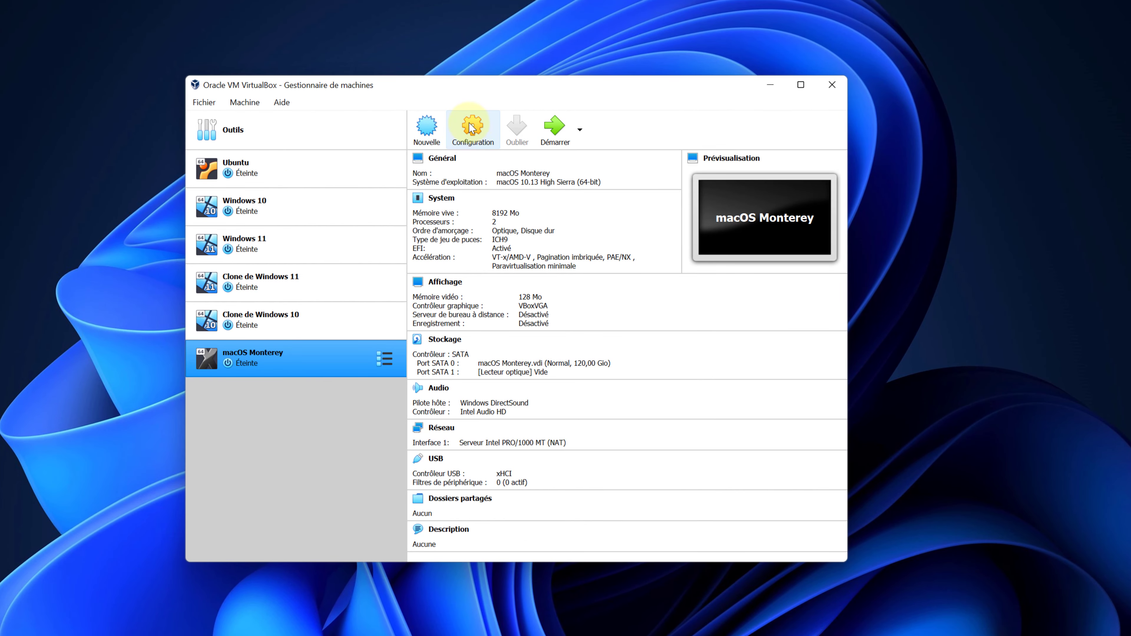
click(479, 141)
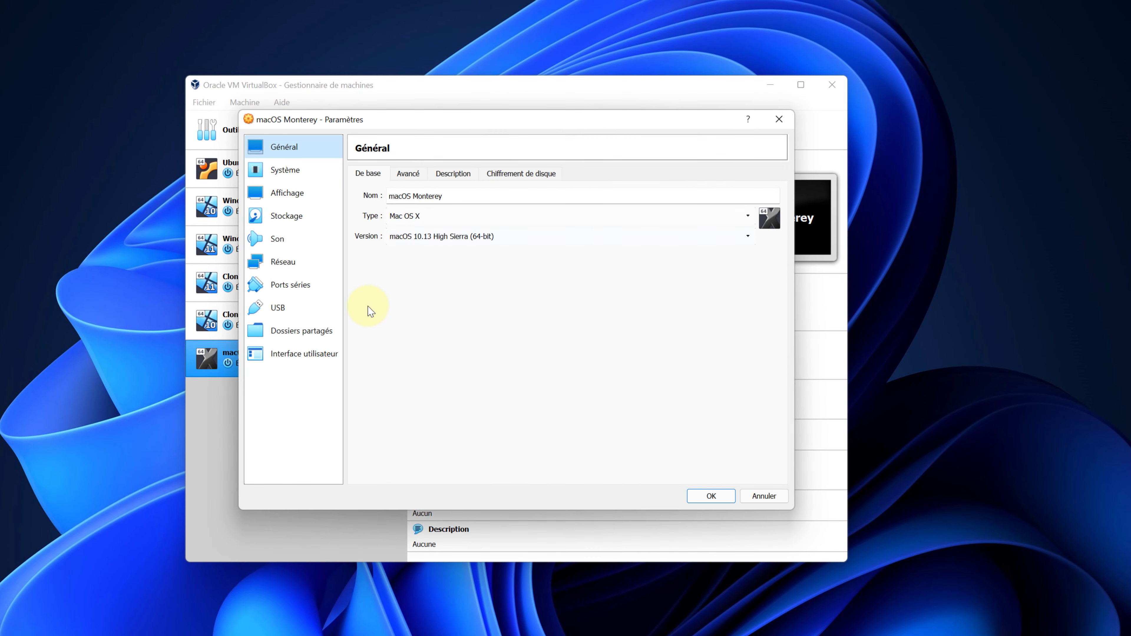
click(296, 355)
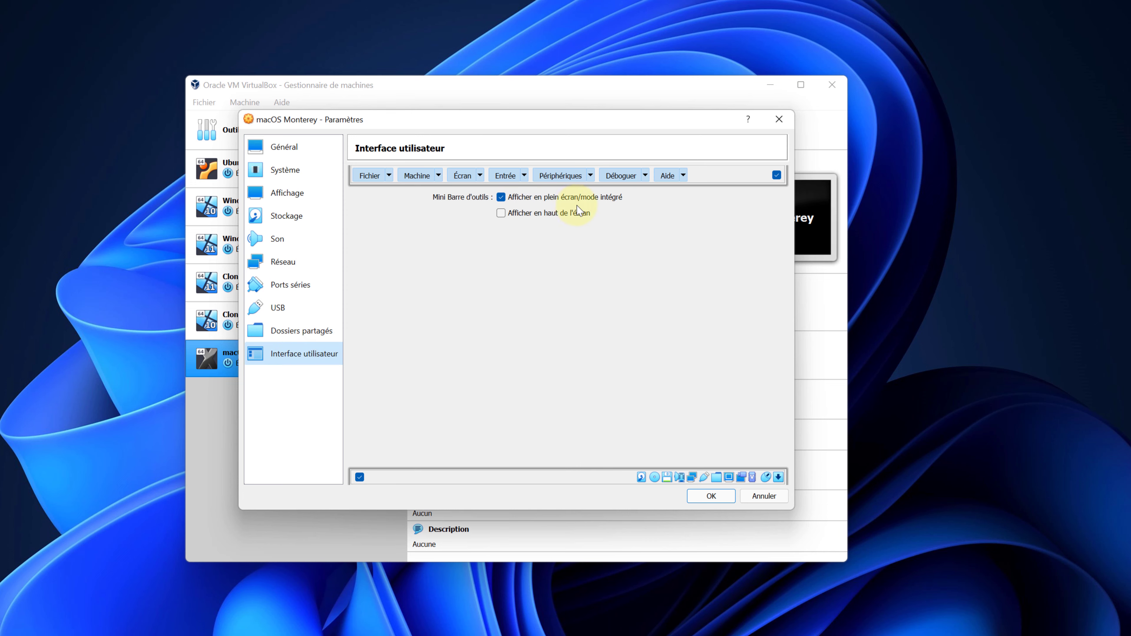
click(501, 198)
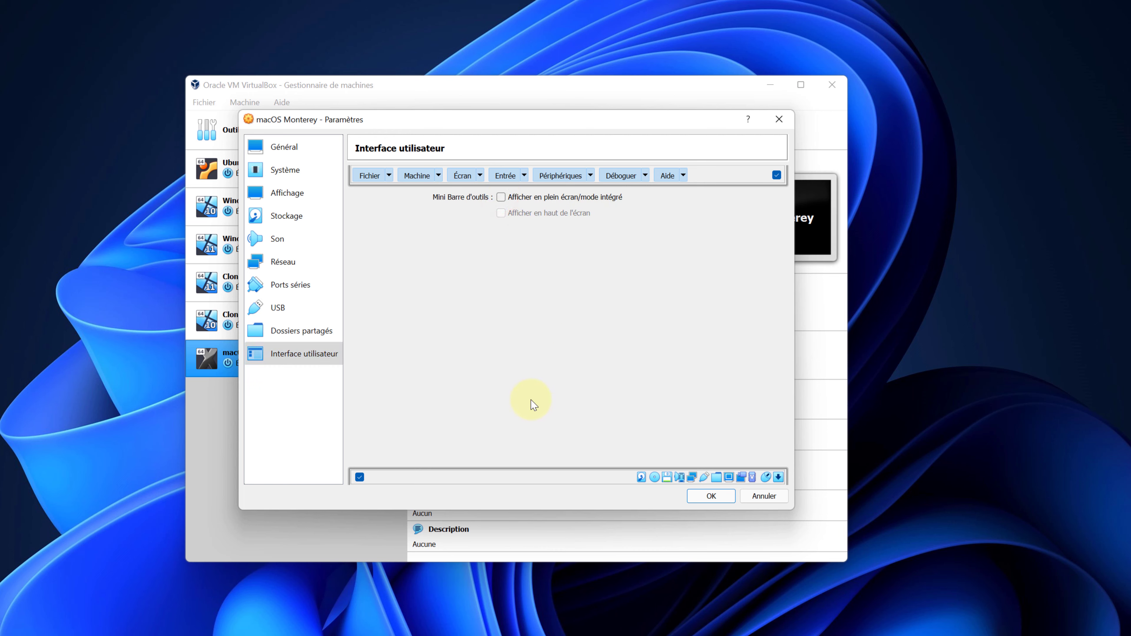
click(711, 497)
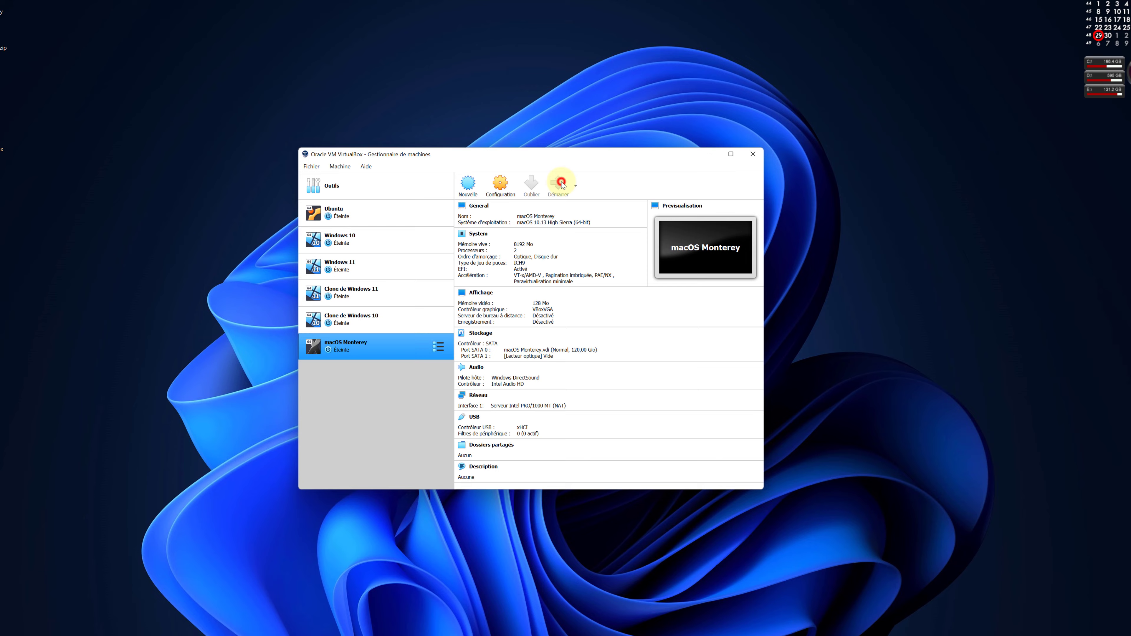
Start the macOS Monterey VM maximized, log in with the account password, and open the Écran menu.
click(560, 129)
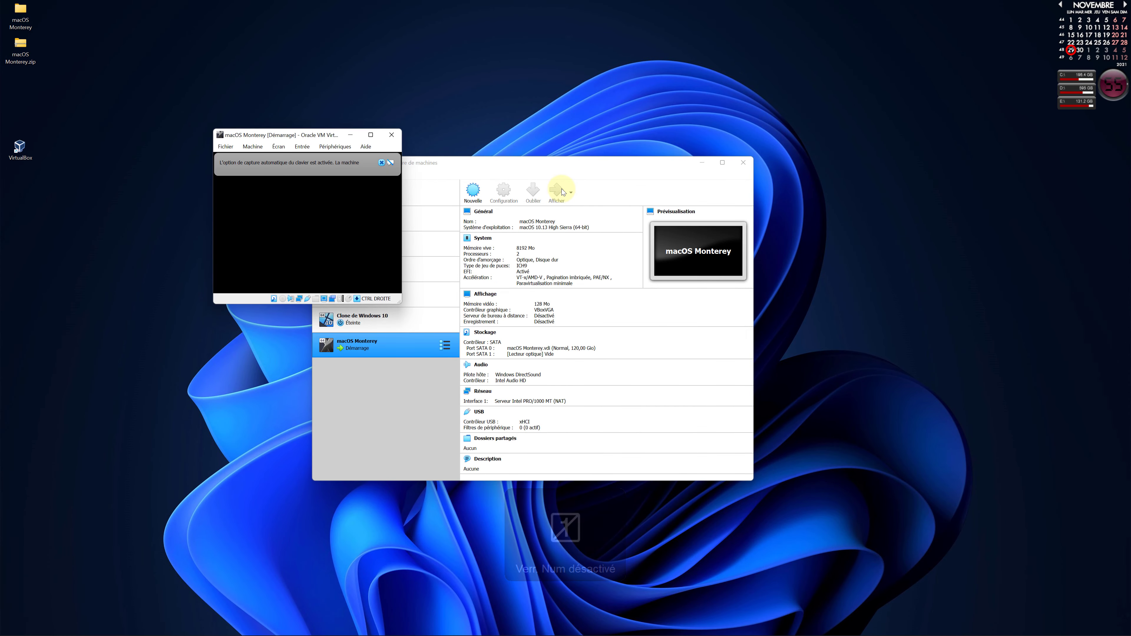
click(375, 135)
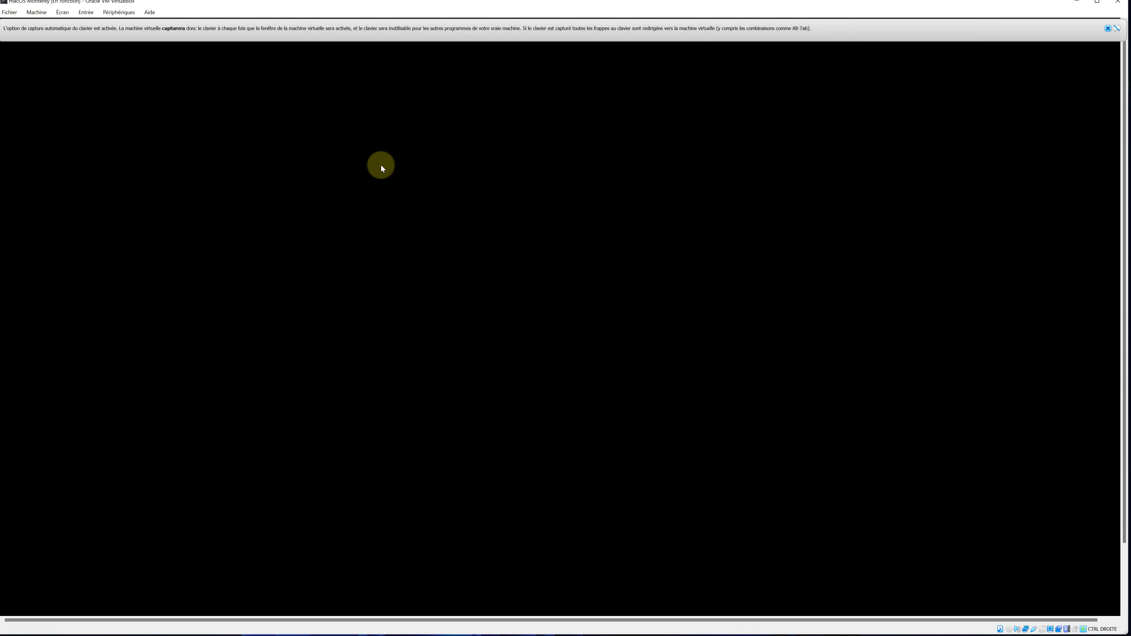
click(1108, 28)
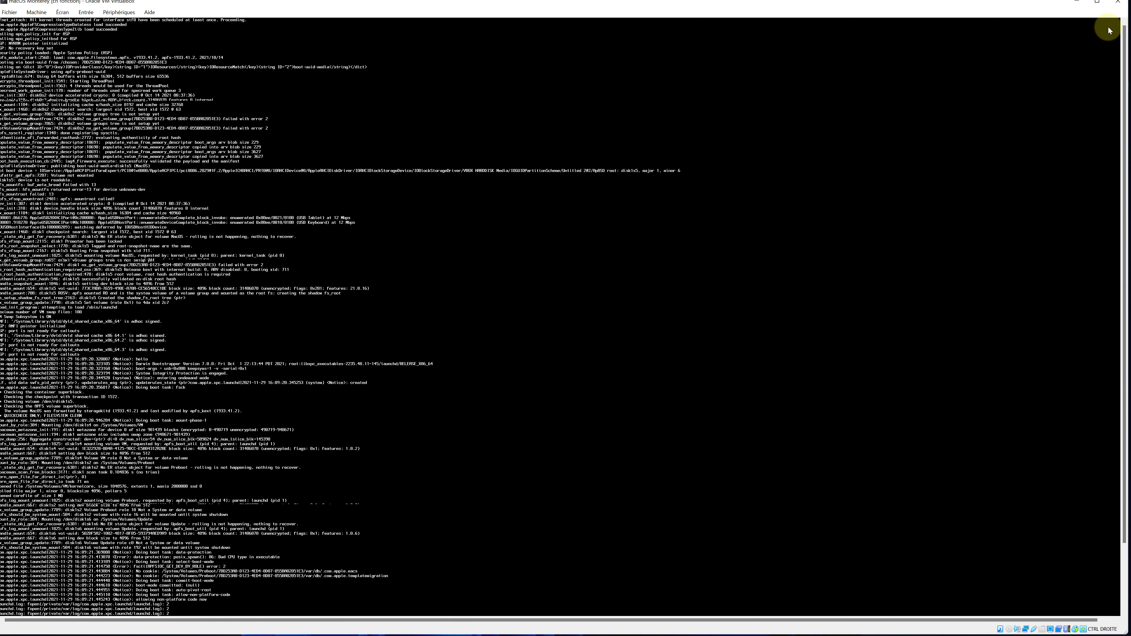
click(1108, 27)
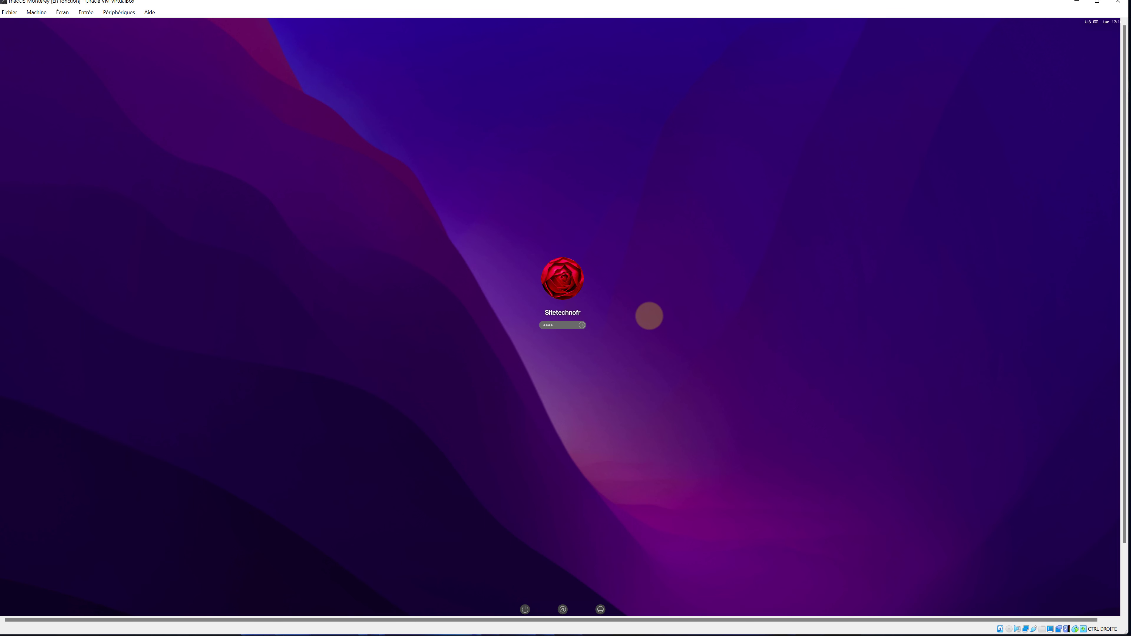
key(Return)
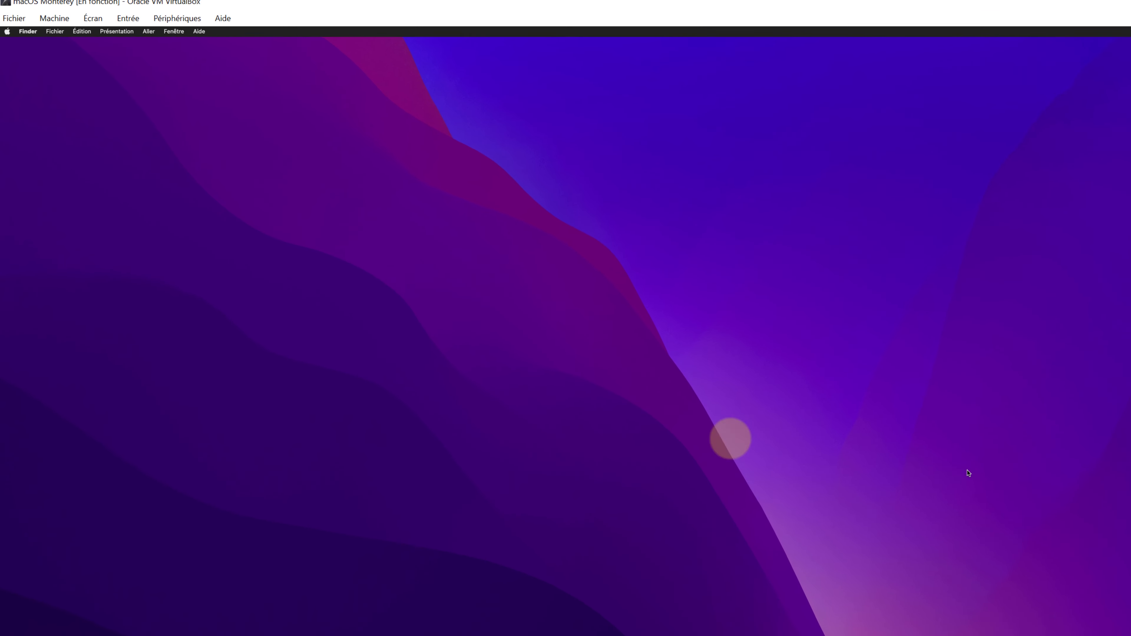
click(95, 19)
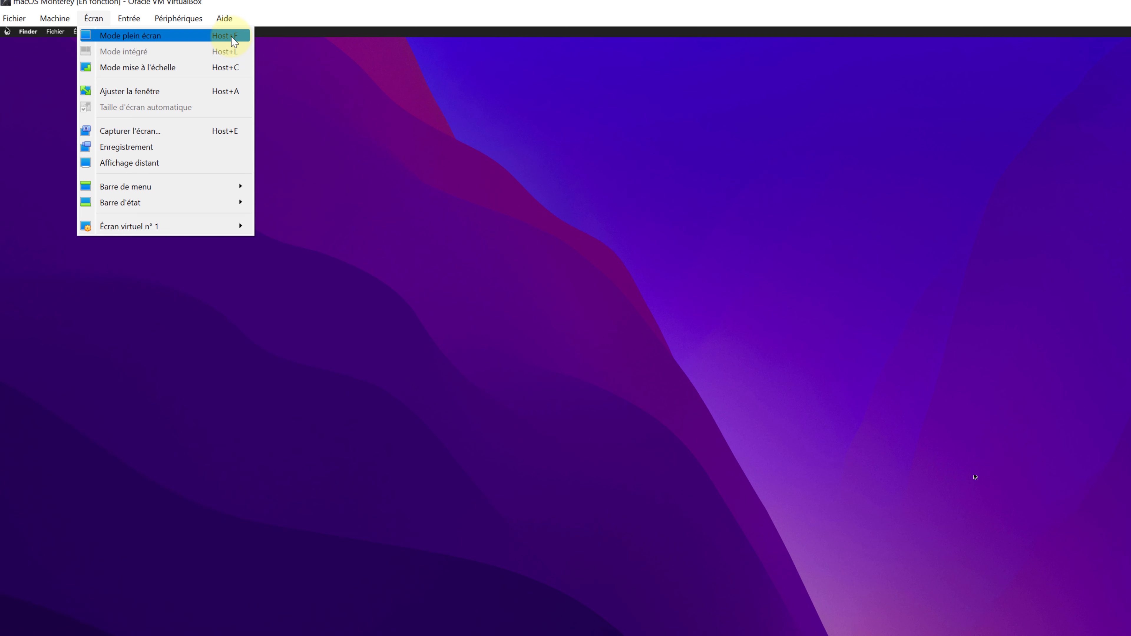
Switch the VM to Mode plein écran, confirm with Permuter, and open Launchpad's app grid.
click(149, 35)
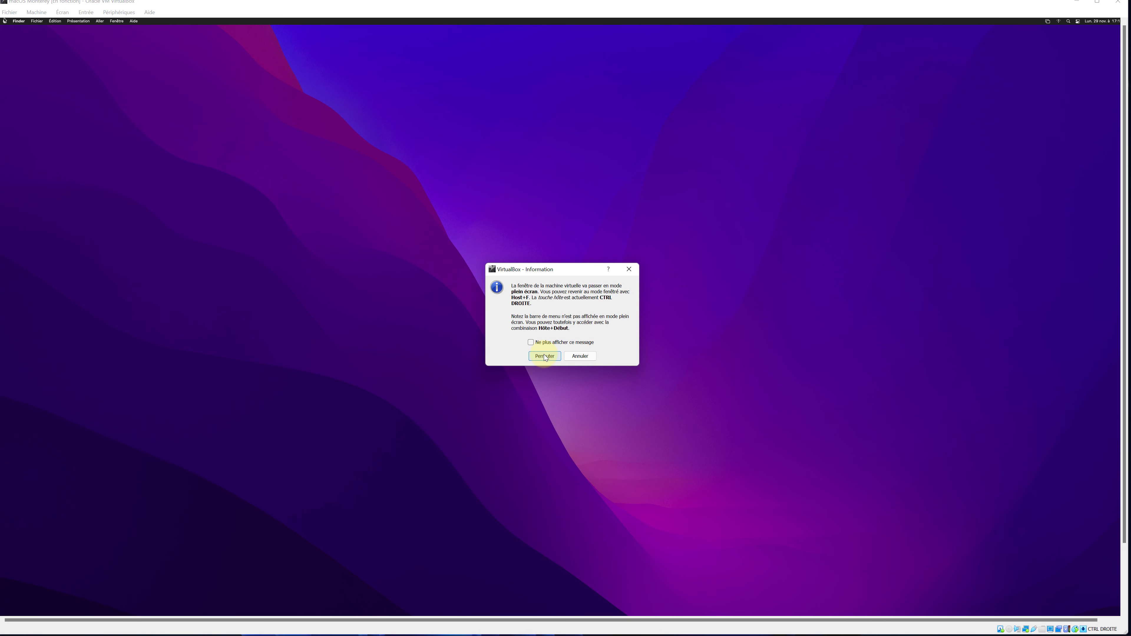
click(545, 356)
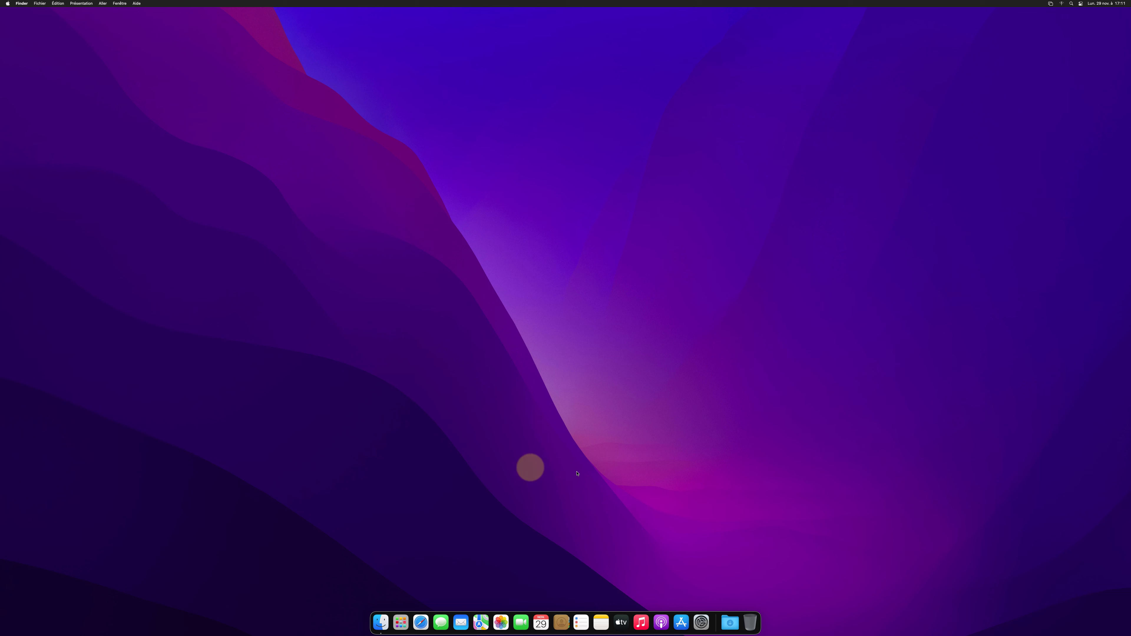
click(398, 624)
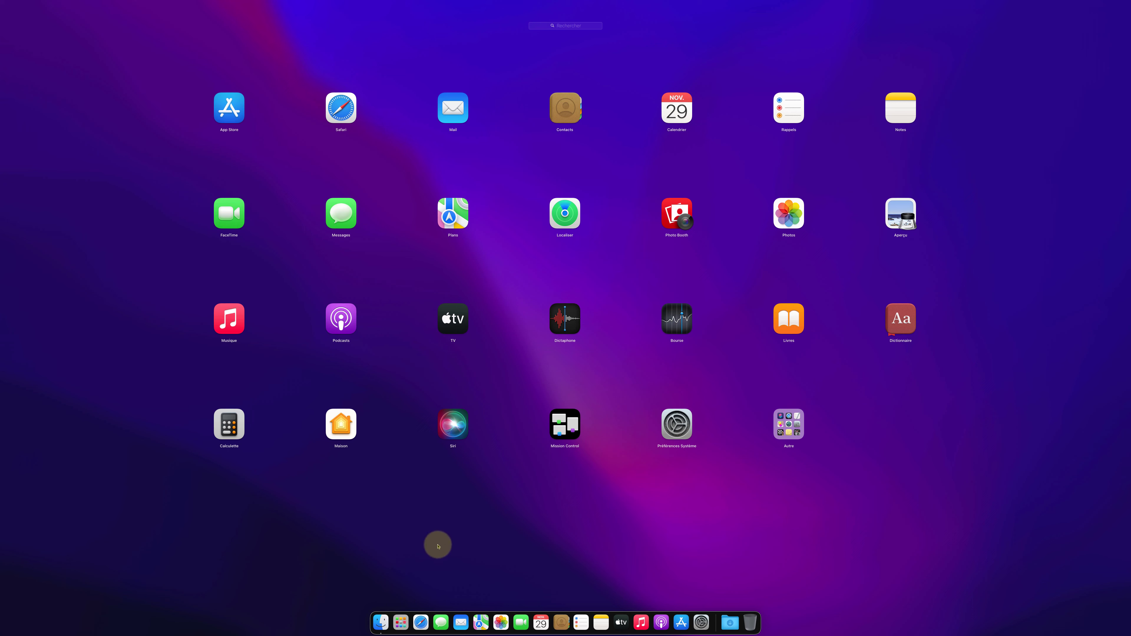
Toggle full screen with Host+F, confirm the switch, and close Launchpad to reveal the macOS desktop.
key(ctrl+f)
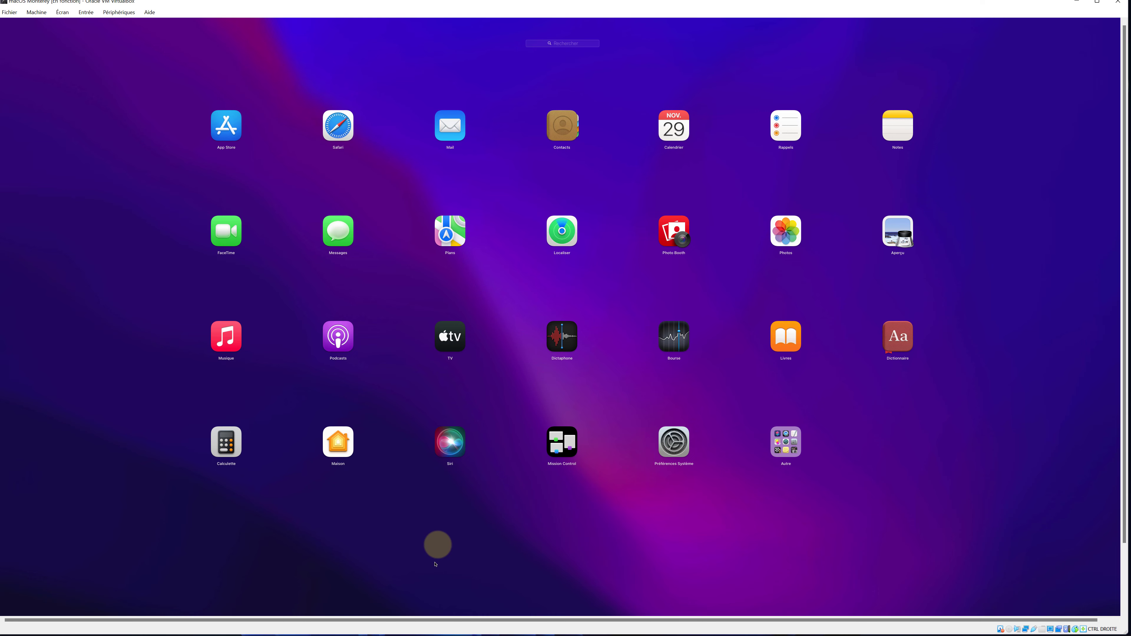
key(ctrl+f)
key(Return)
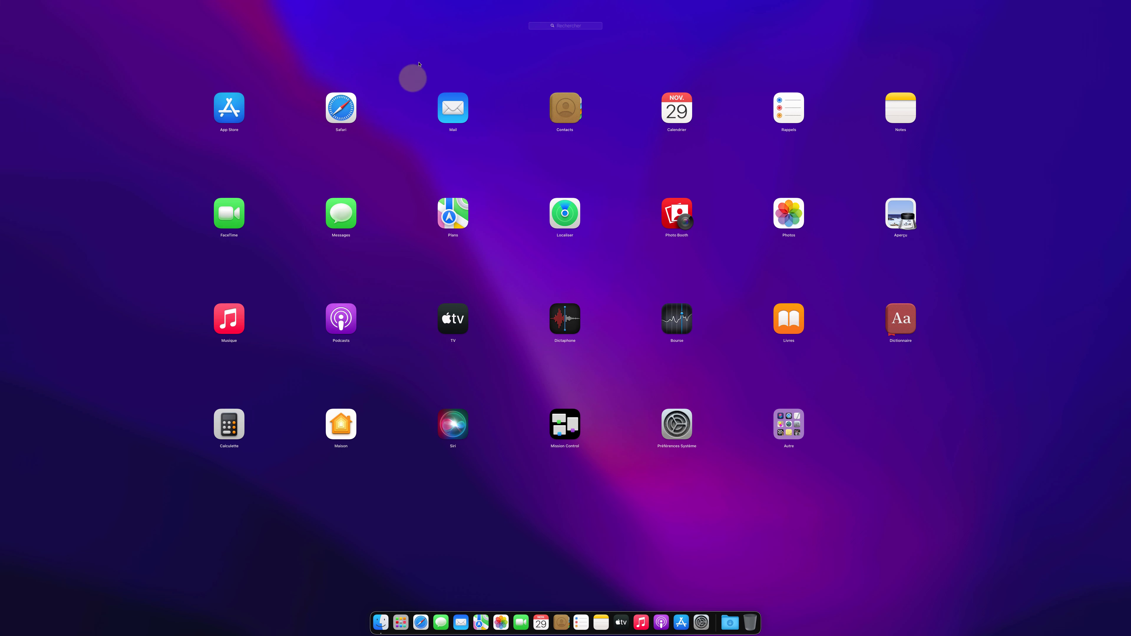
click(312, 517)
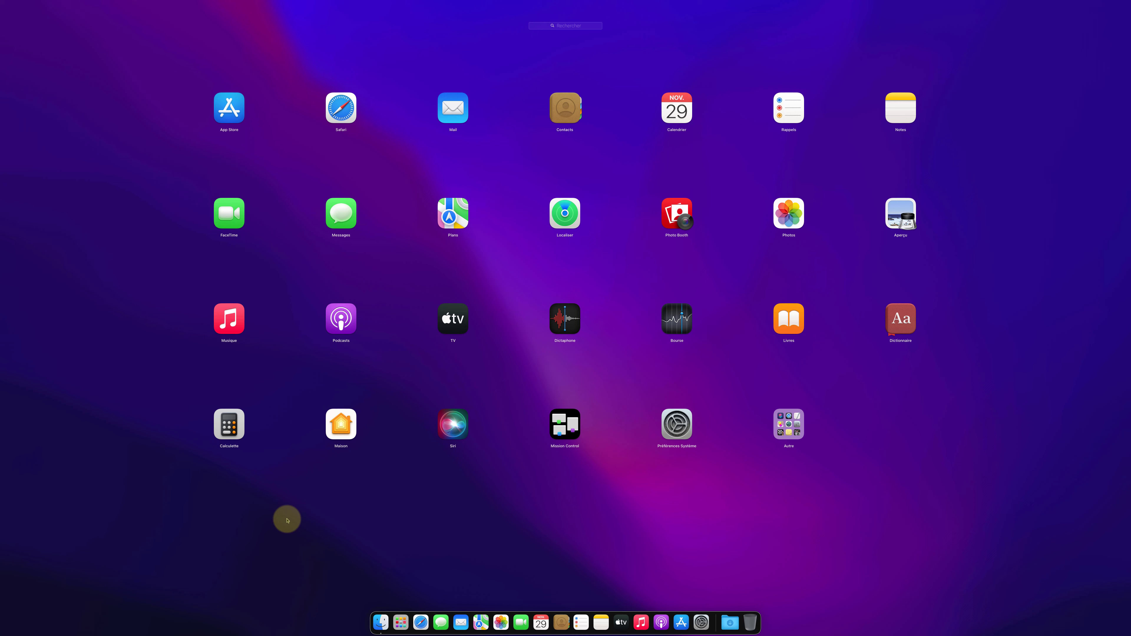
click(401, 632)
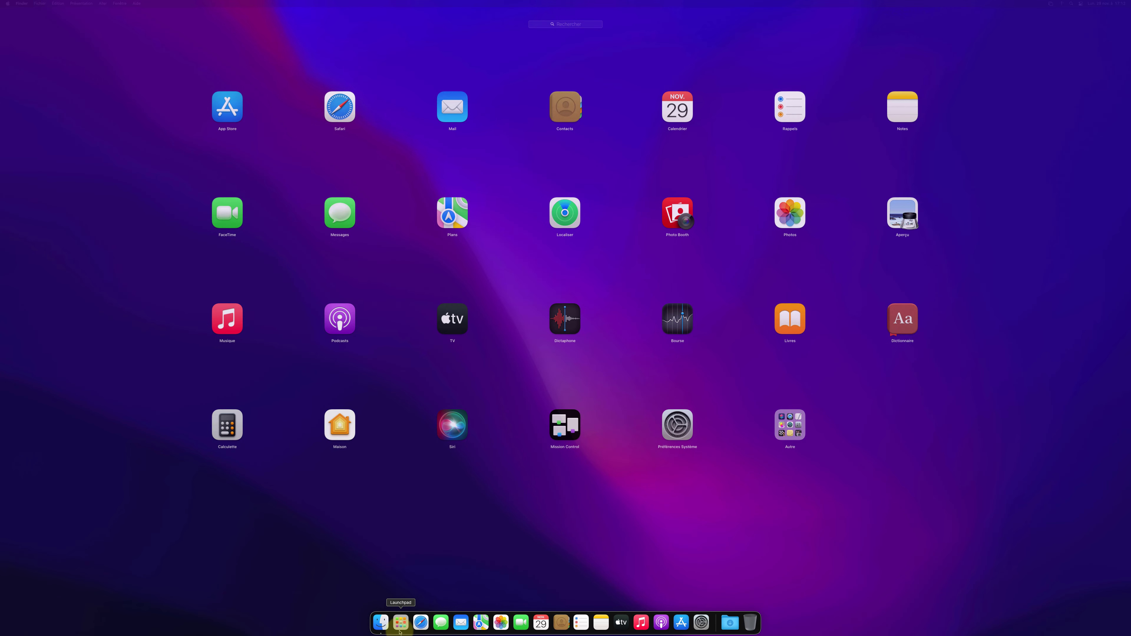
click(400, 632)
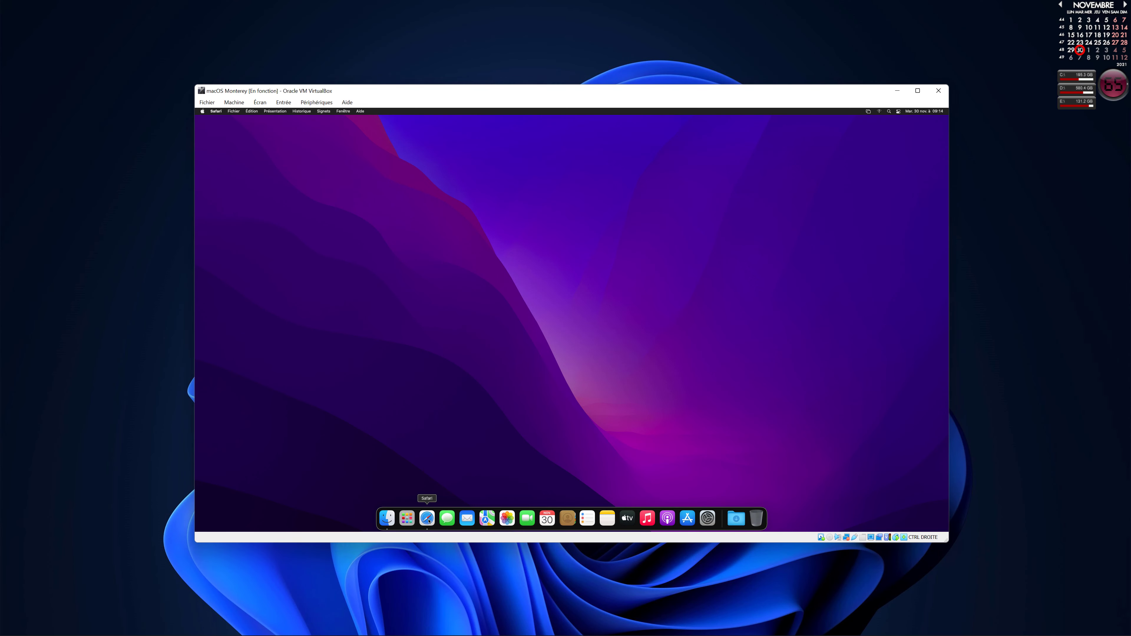
In Safari, Google 'sitetechnofr pages perso', open the first result, and go to its Logiciels page.
click(426, 517)
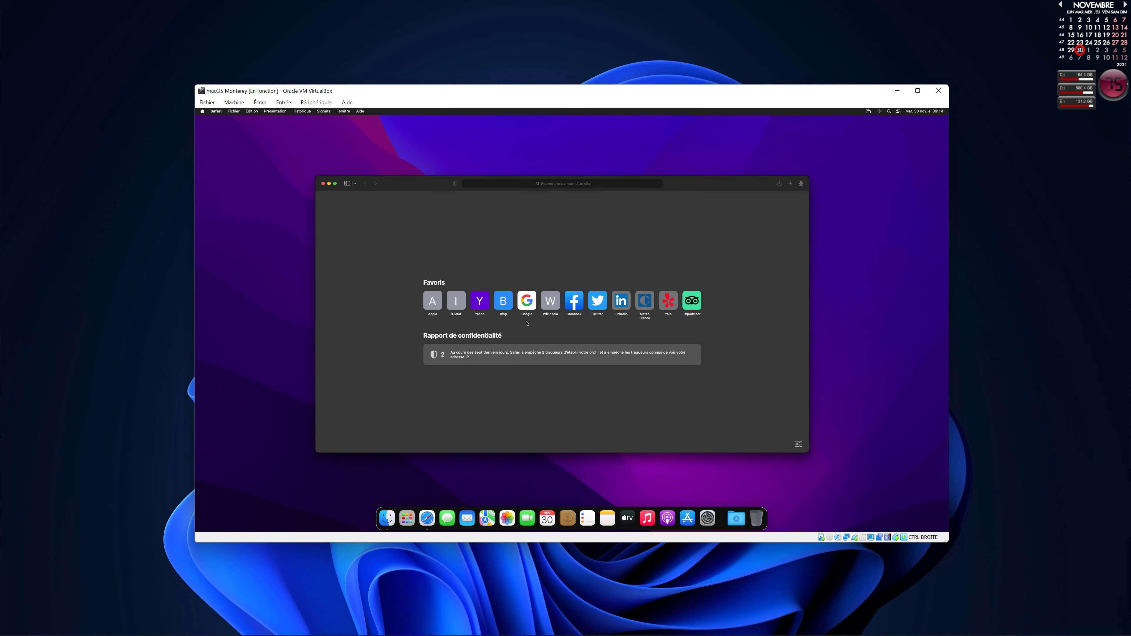
click(527, 301)
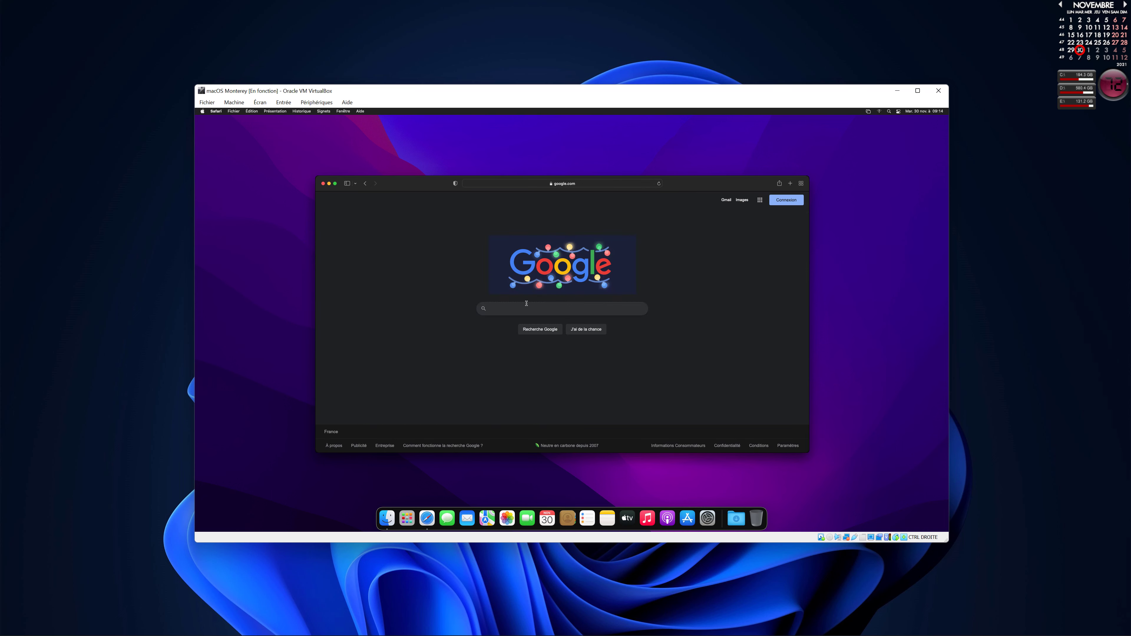
text(sitetech)
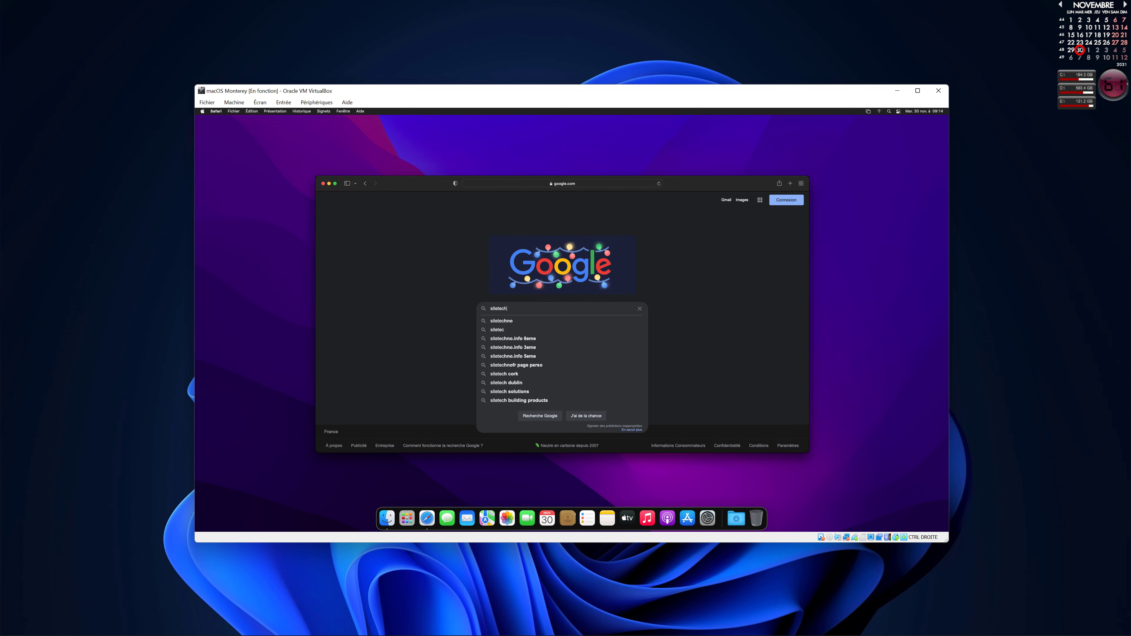
text(nofr pages perso)
key(Return)
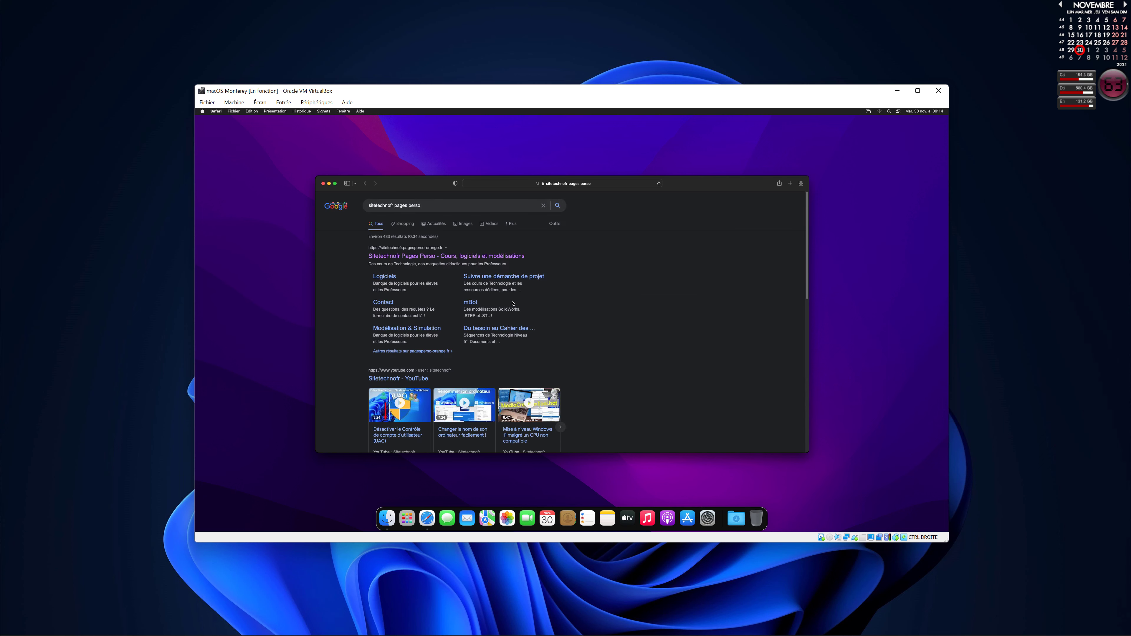
click(435, 258)
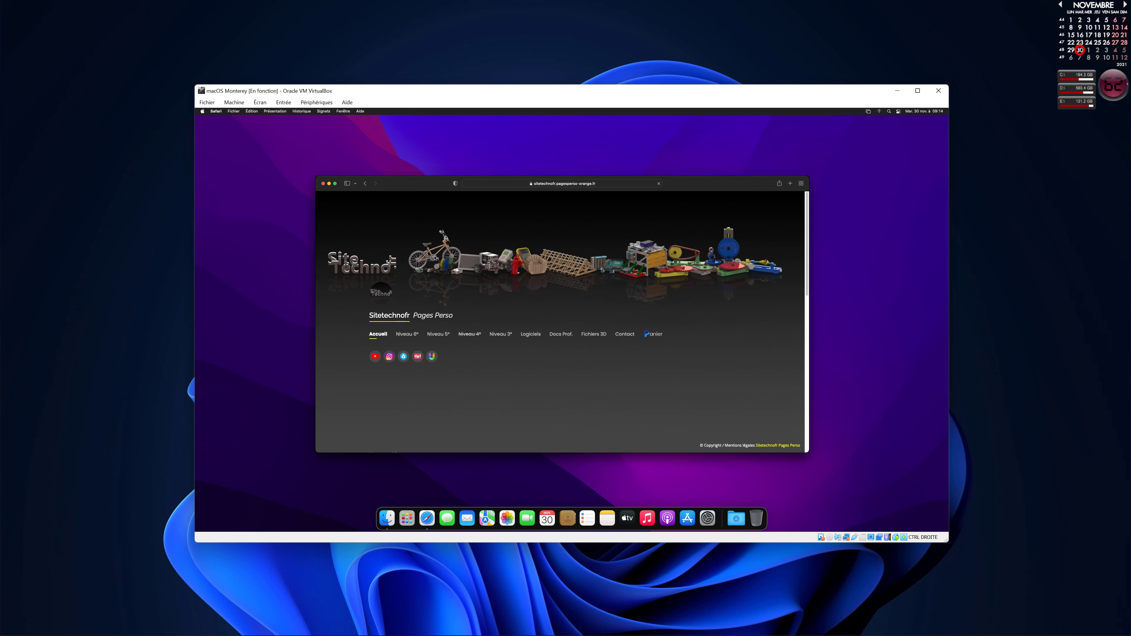
drag(808, 251, 821, 353)
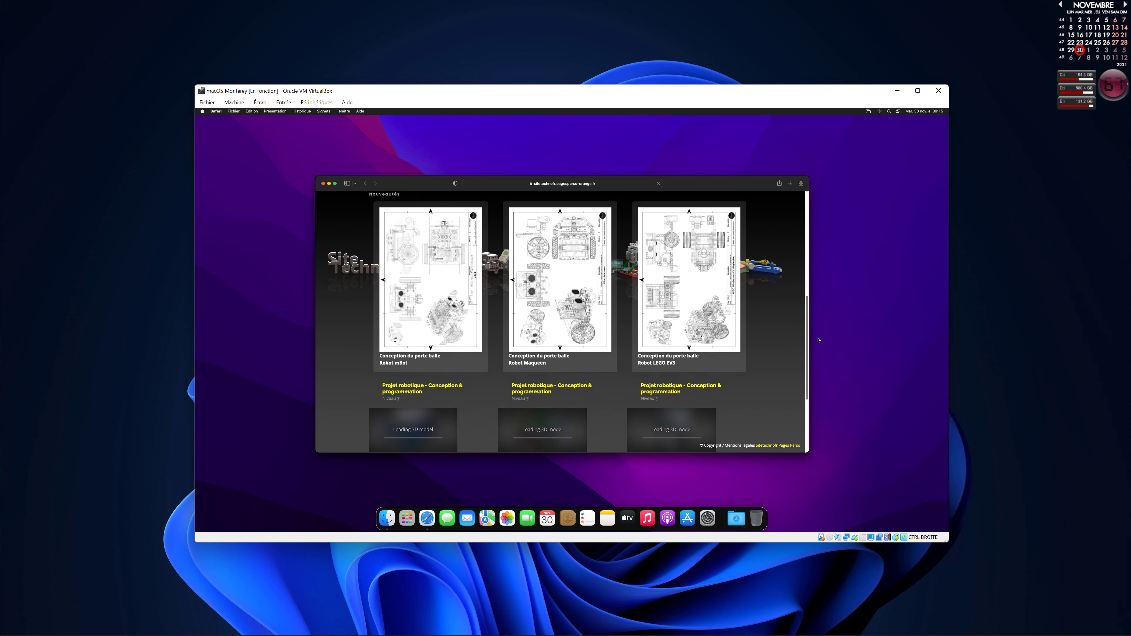
drag(821, 353, 791, 262)
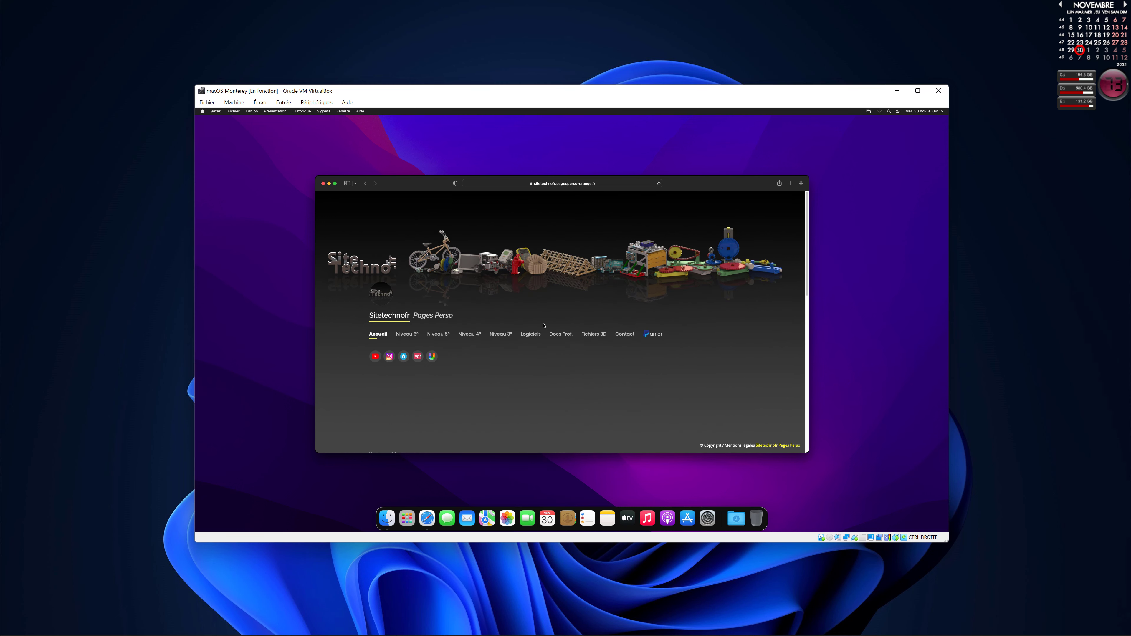
click(531, 334)
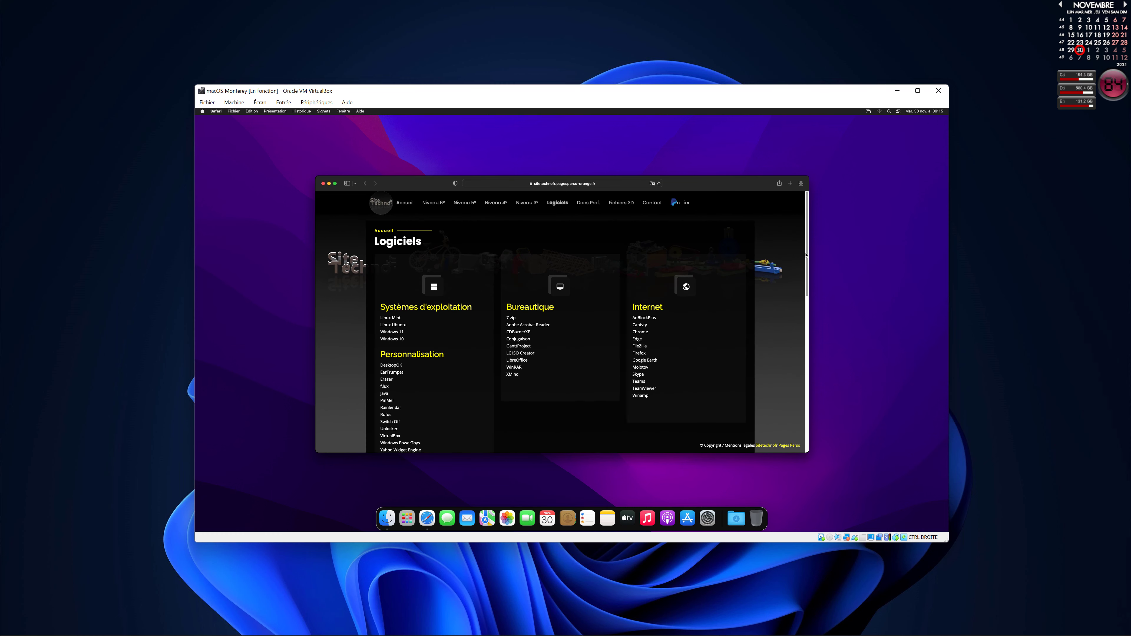
Open and arrange System Preferences and Calendar, then return Safari to the Site Techno home page.
scroll(800, 289, down, 3)
scroll(800, 289, down, 10)
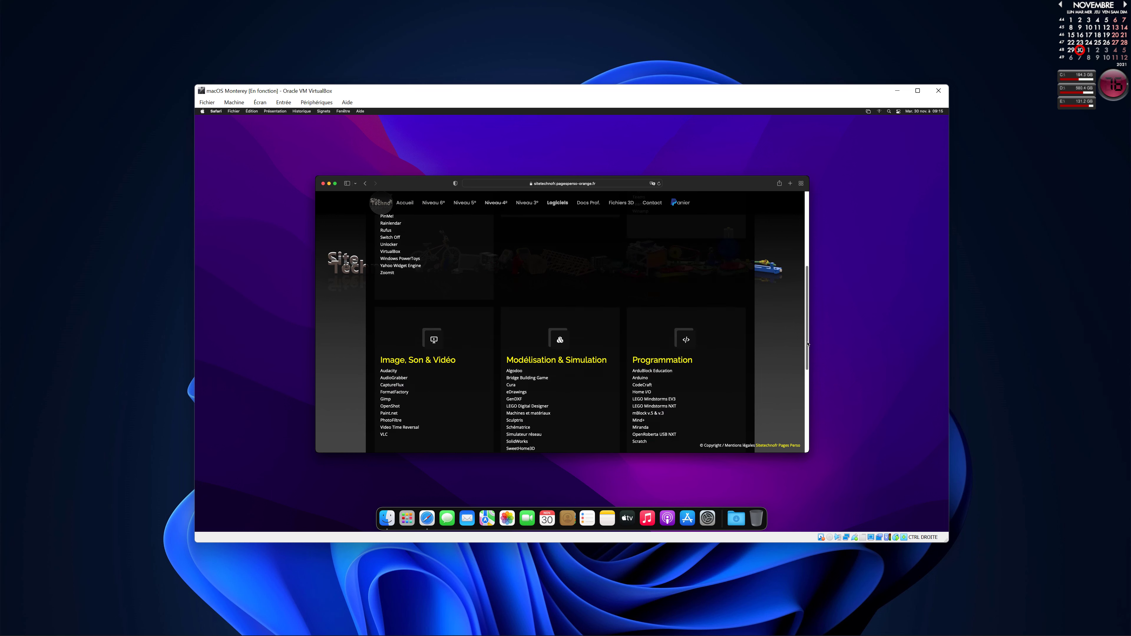
click(705, 523)
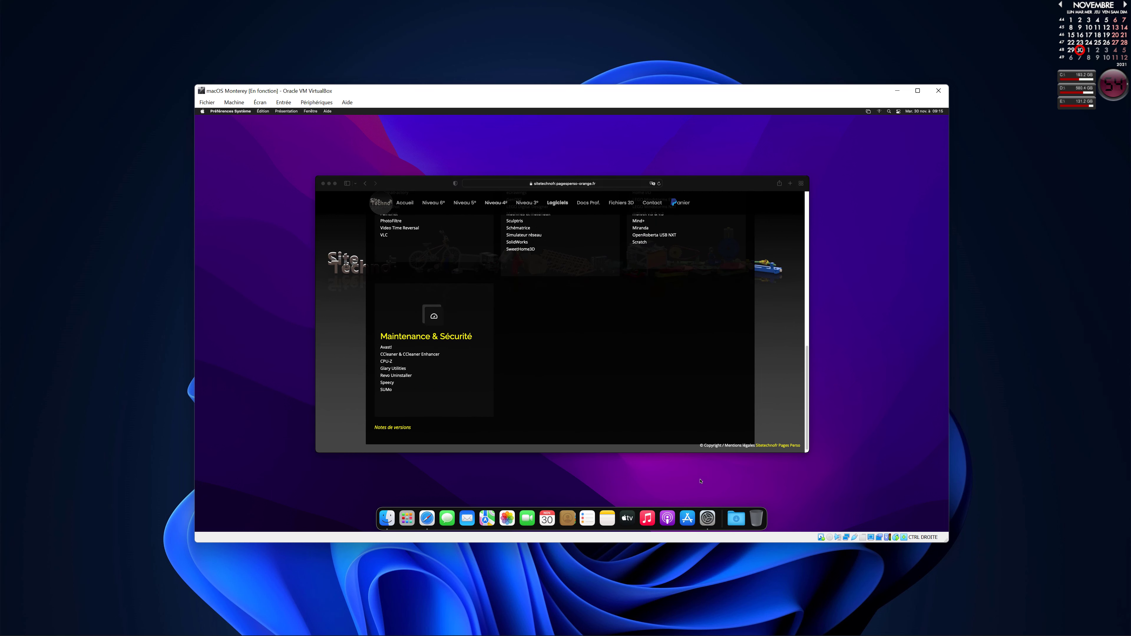
drag(610, 194, 793, 161)
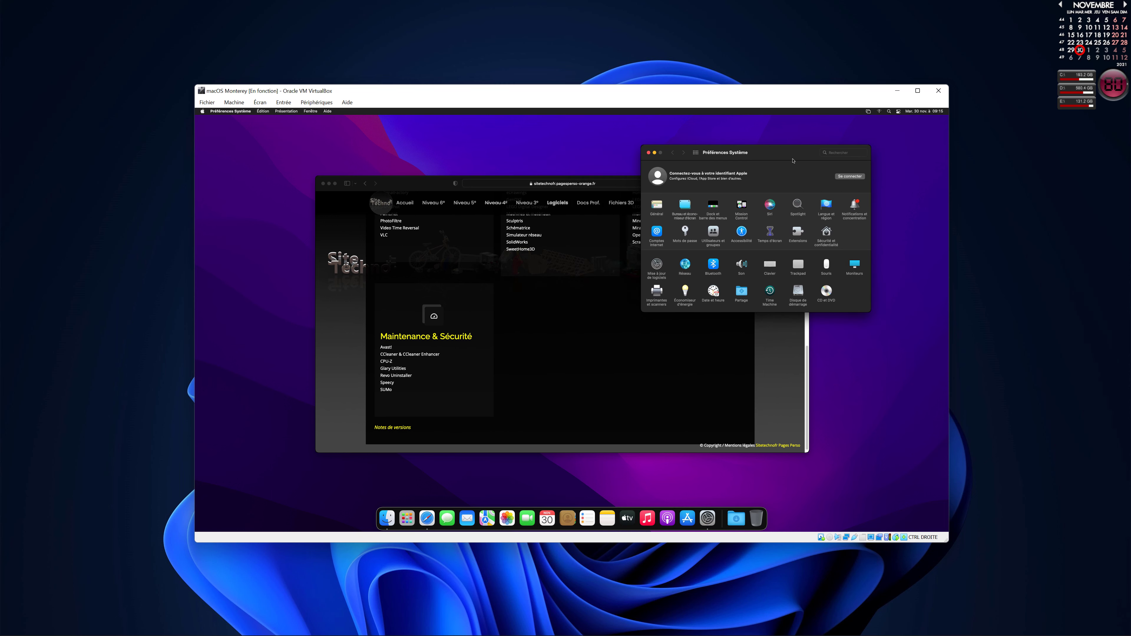
click(544, 522)
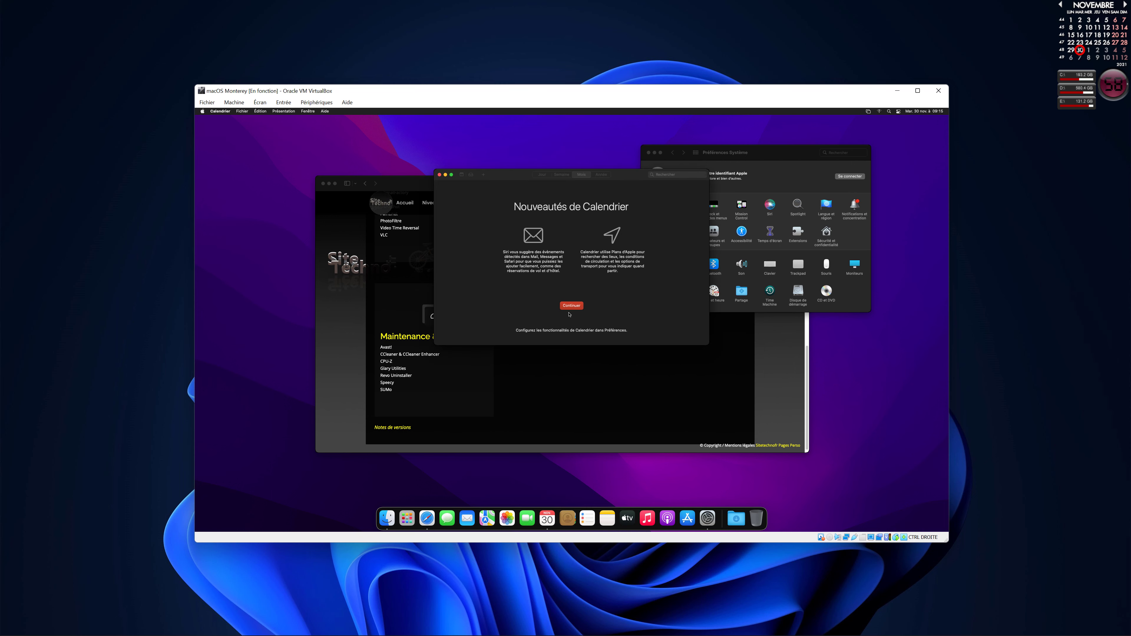
click(569, 308)
drag(507, 171, 285, 235)
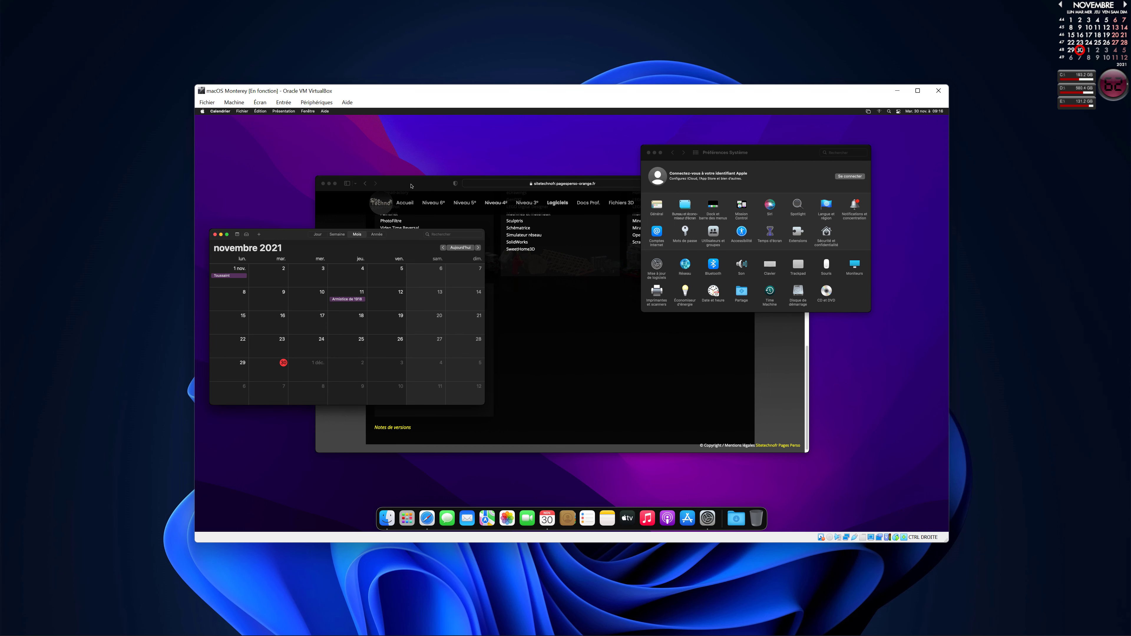
click(340, 182)
click(381, 206)
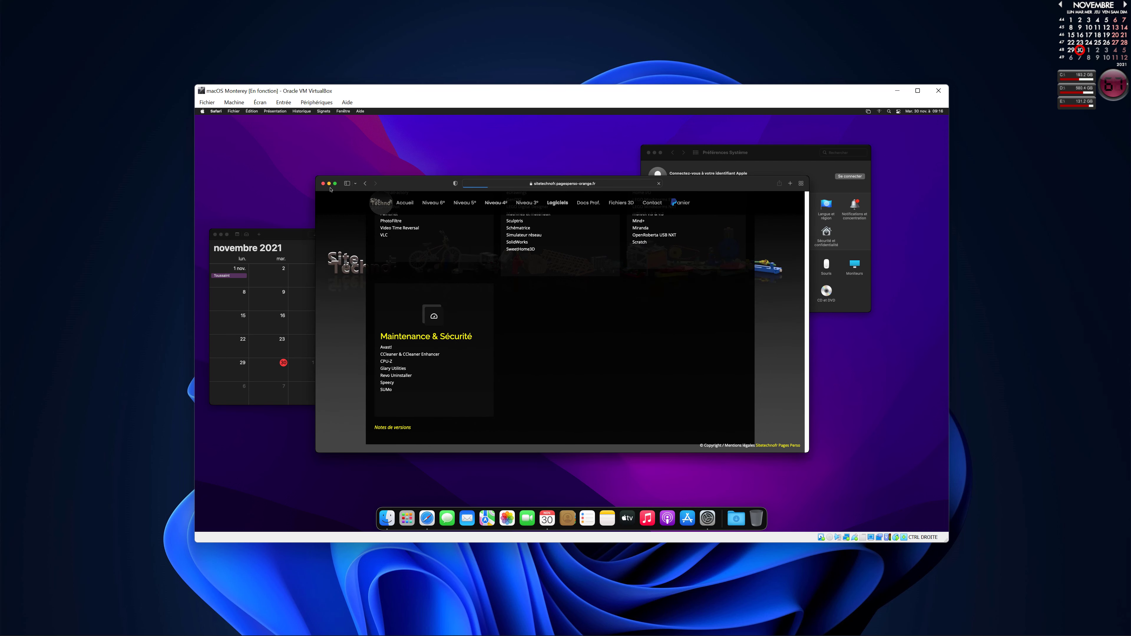